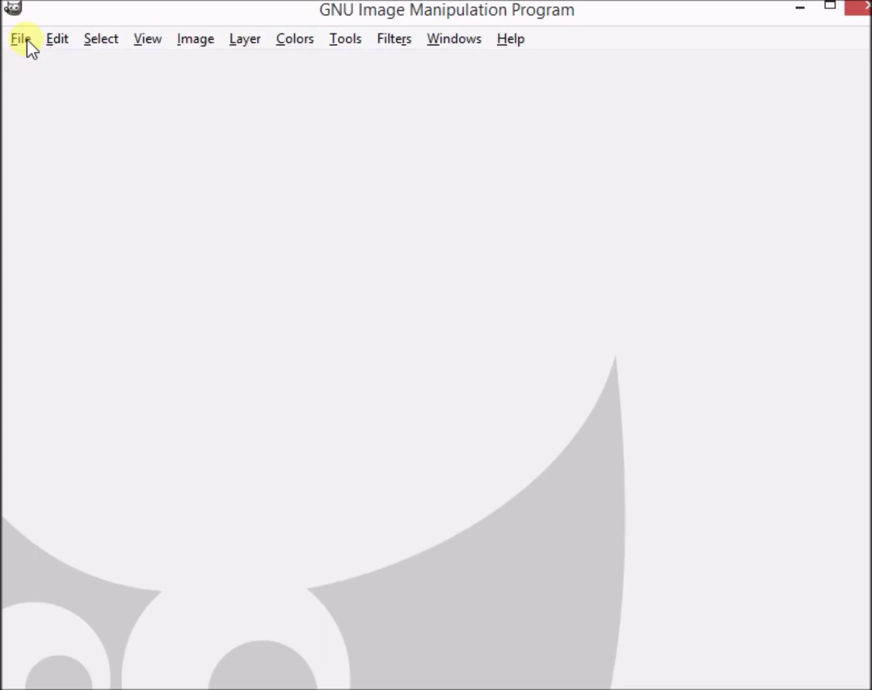
# Step: Open the scanned sketch CCF25032016.jpg from the Pictures folder
pyautogui.click(23, 42)
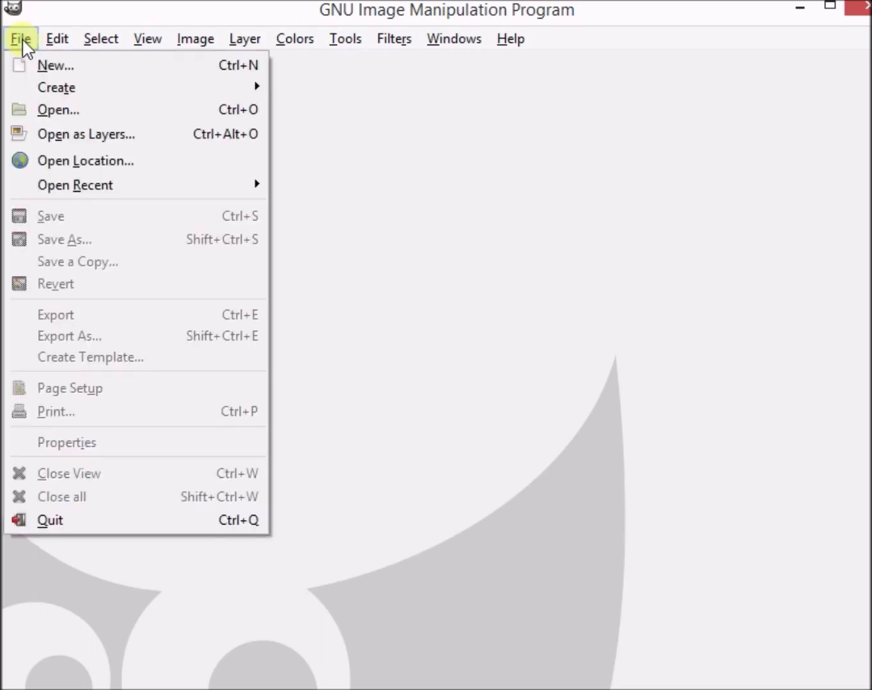
pyautogui.click(69, 110)
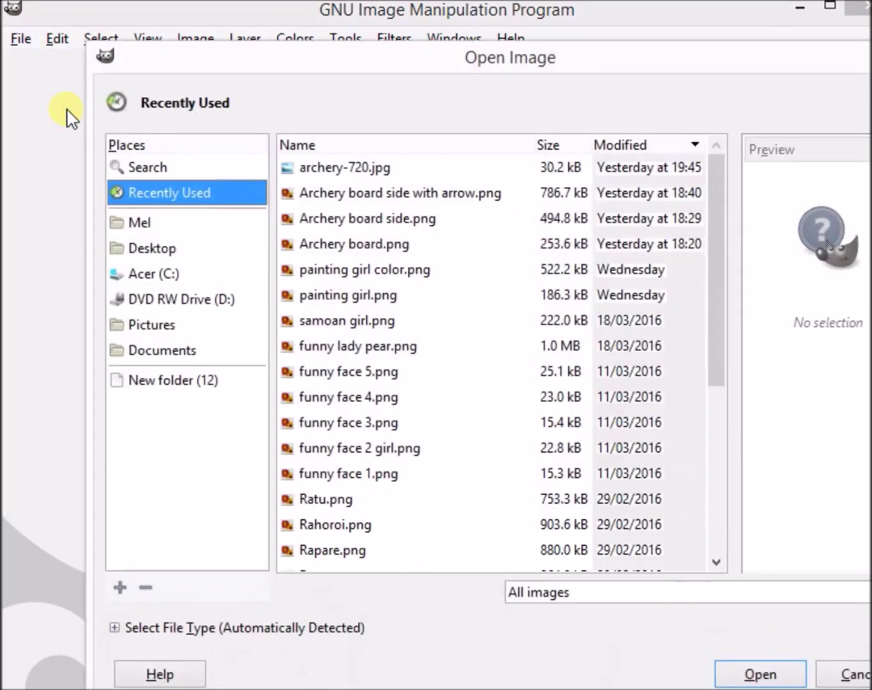
pyautogui.click(151, 325)
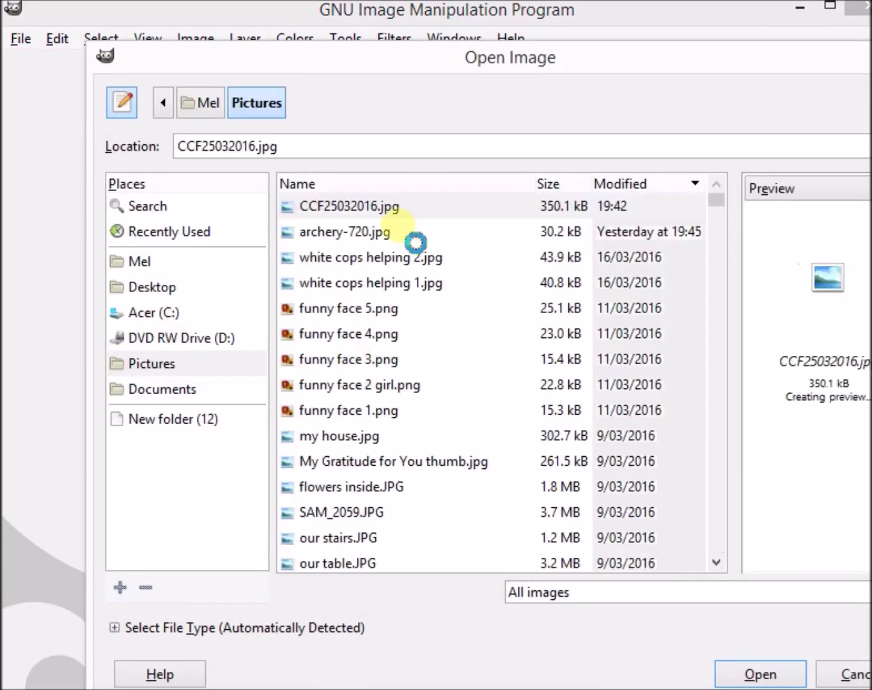
pyautogui.doubleClick(389, 206)
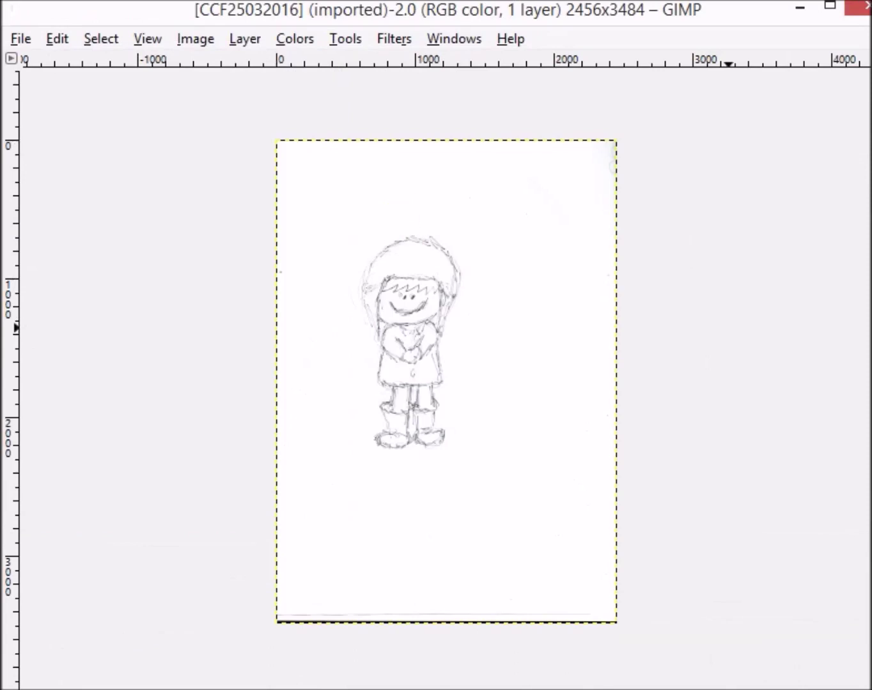
# Step: Show the Layers dock, add a transparent layer named 'Layer', and fade the scan to 64.8 opacity
pyautogui.hotkey('ctrl', 'l')
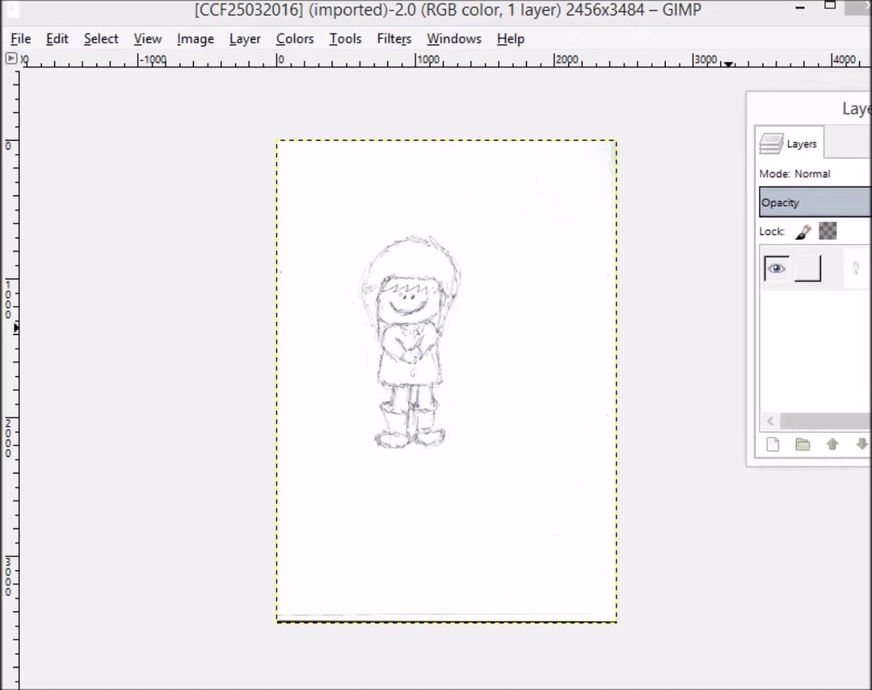
pyautogui.moveTo(863, 119); pyautogui.dragTo(790, 141)
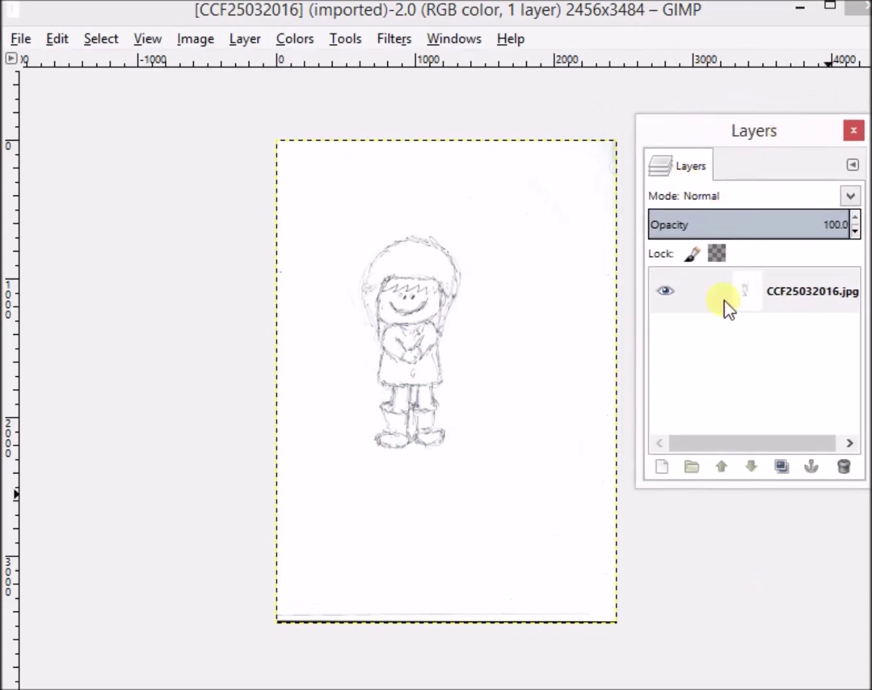
pyautogui.click(662, 468)
pyautogui.click(214, 441)
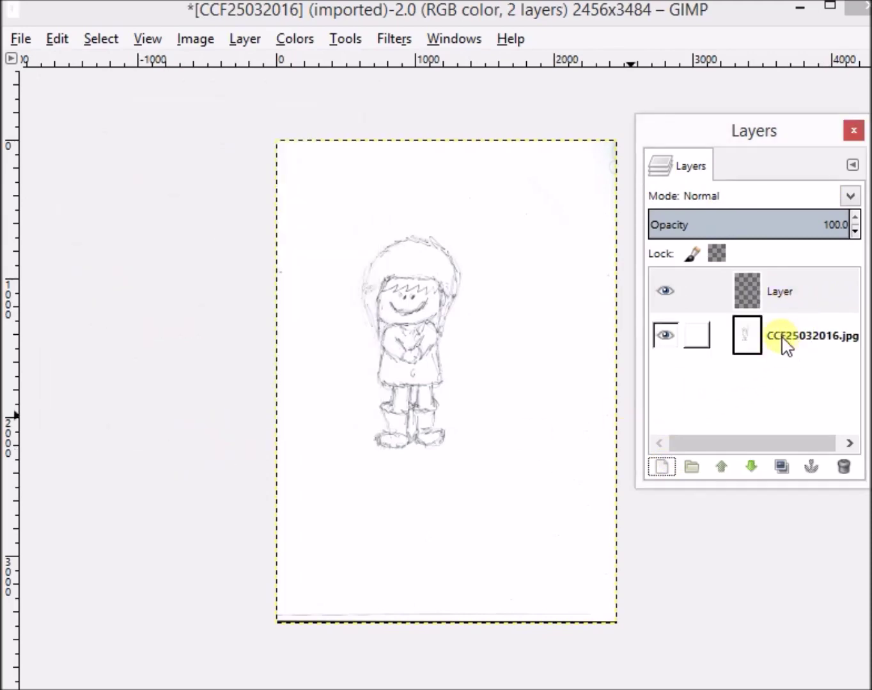
pyautogui.moveTo(784, 302); pyautogui.dragTo(770, 357)
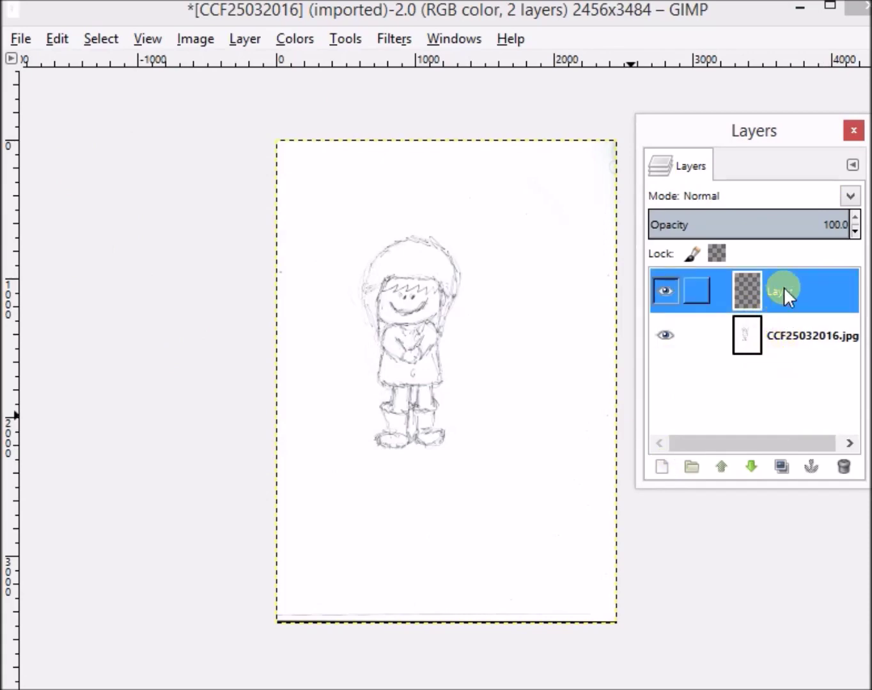
pyautogui.click(779, 333)
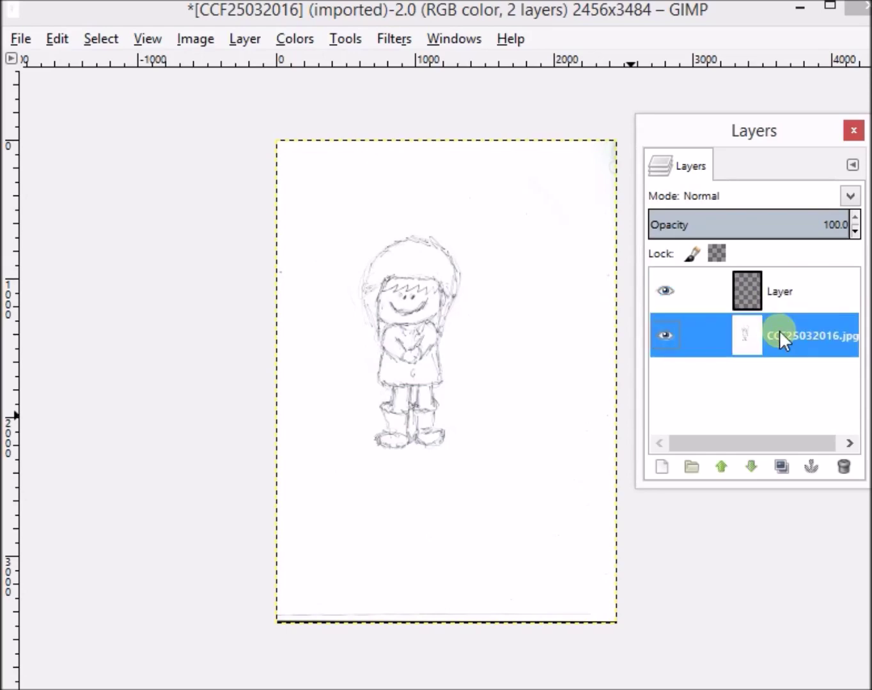
pyautogui.moveTo(745, 227); pyautogui.dragTo(783, 234)
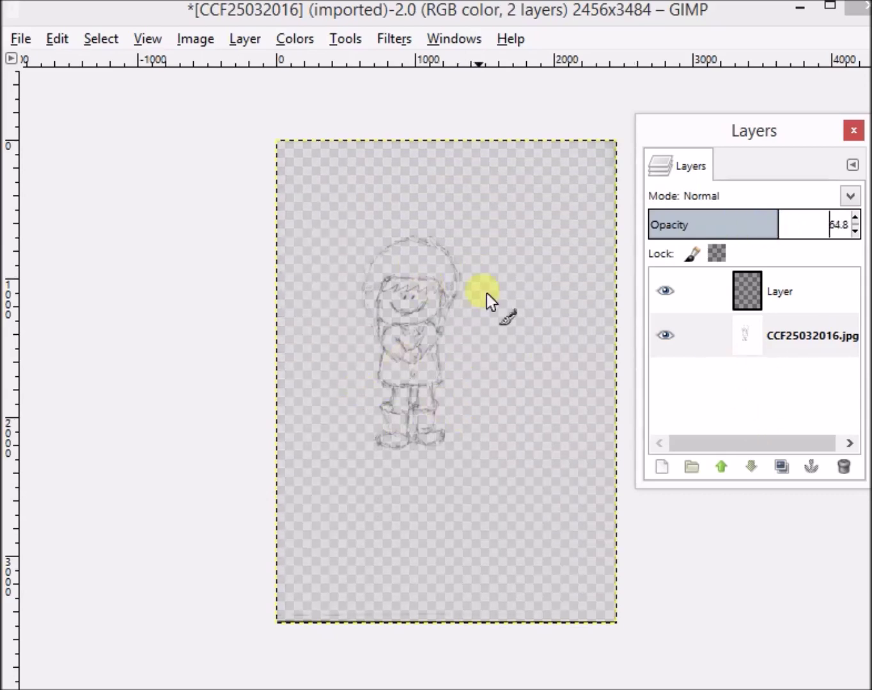
# Step: Make the empty transparent 'Layer' the active layer for painting
pyautogui.click(774, 292)
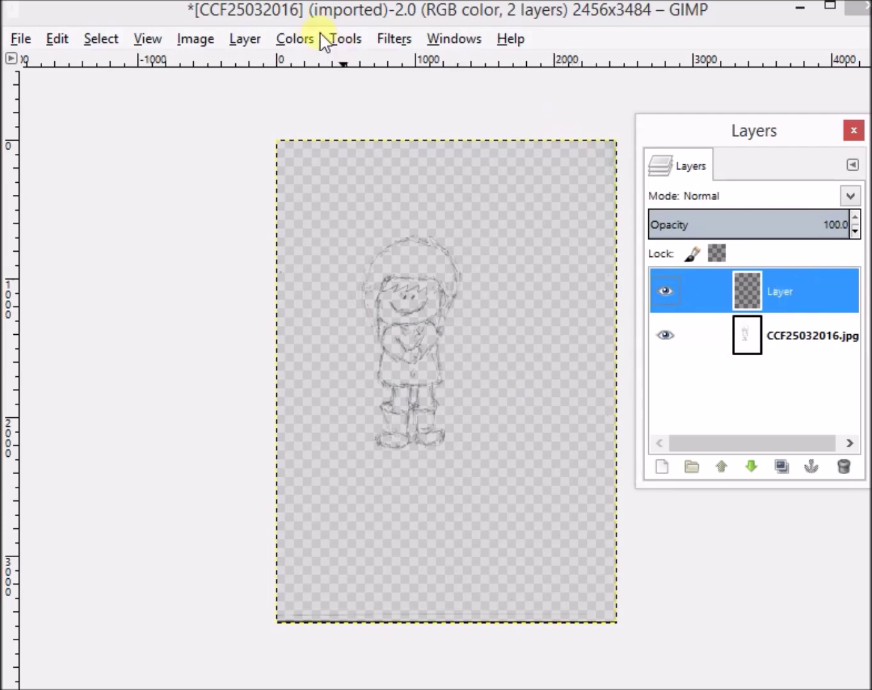
pyautogui.click(346, 42)
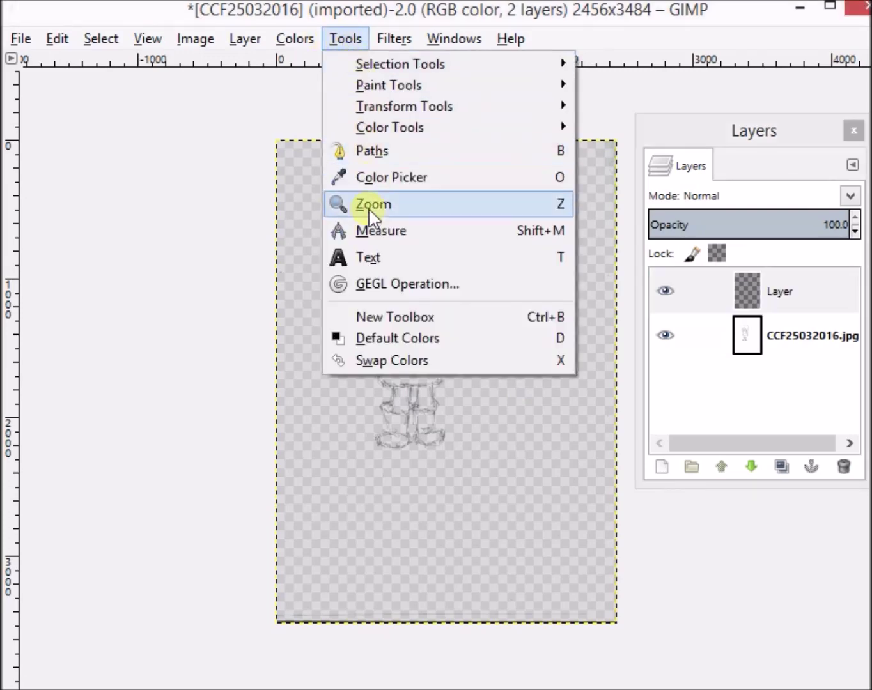
# Step: Open a new toolbox, select the Paintbrush, and bring up its Tool Options
pyautogui.click(371, 317)
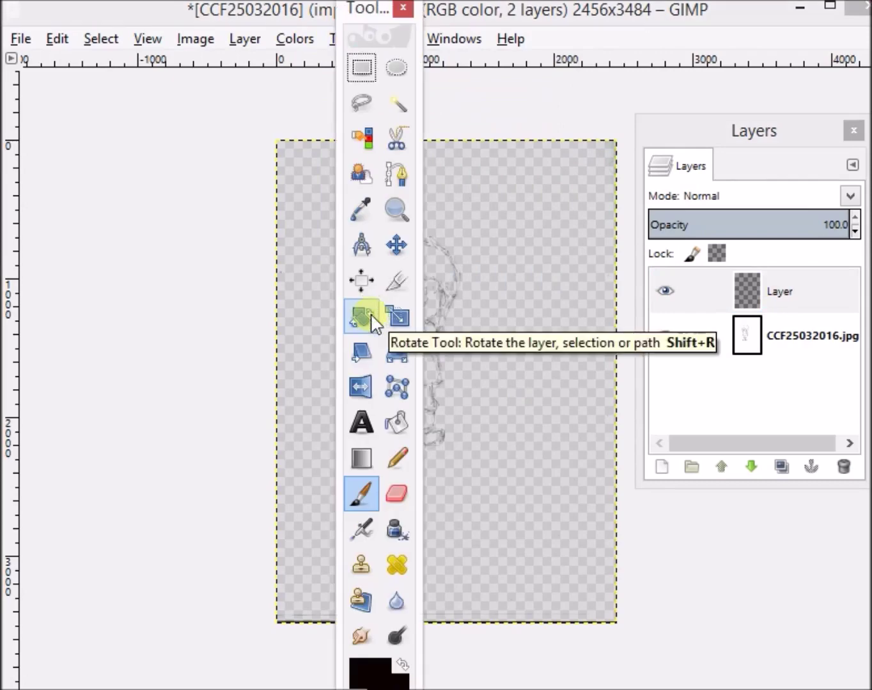
pyautogui.moveTo(382, 19); pyautogui.dragTo(171, 33)
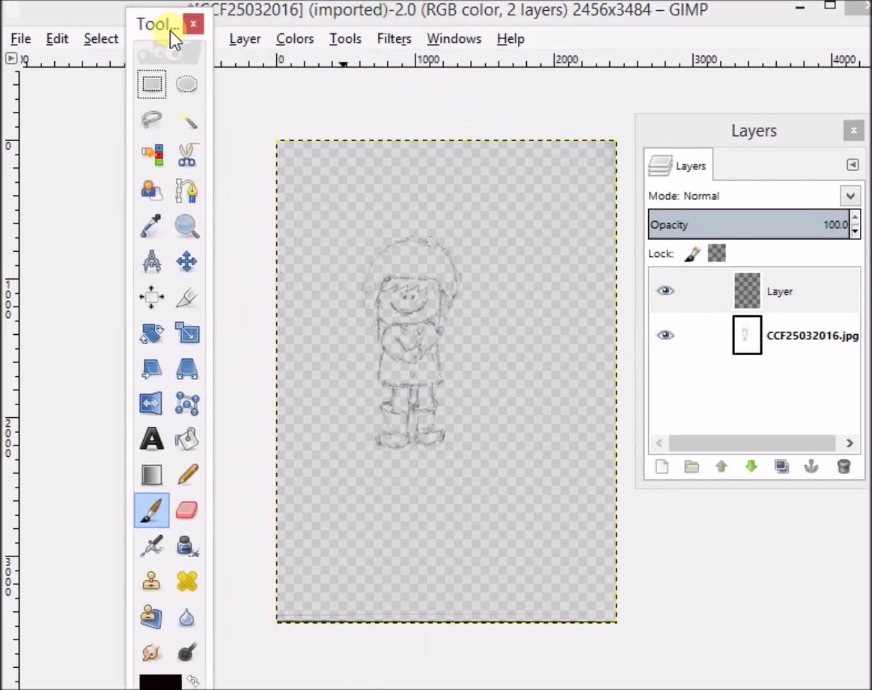
pyautogui.click(148, 513)
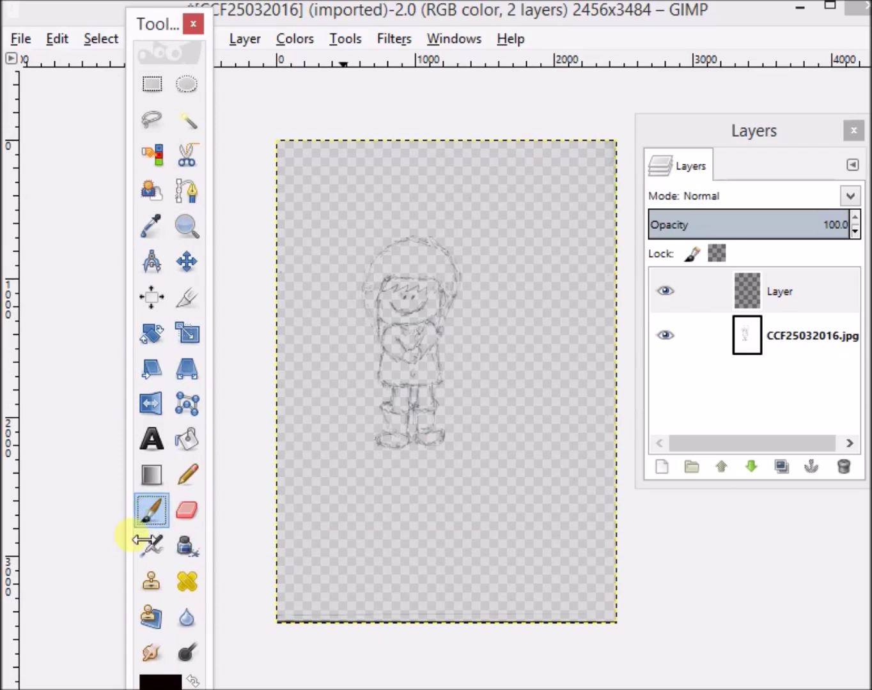
pyautogui.doubleClick(151, 516)
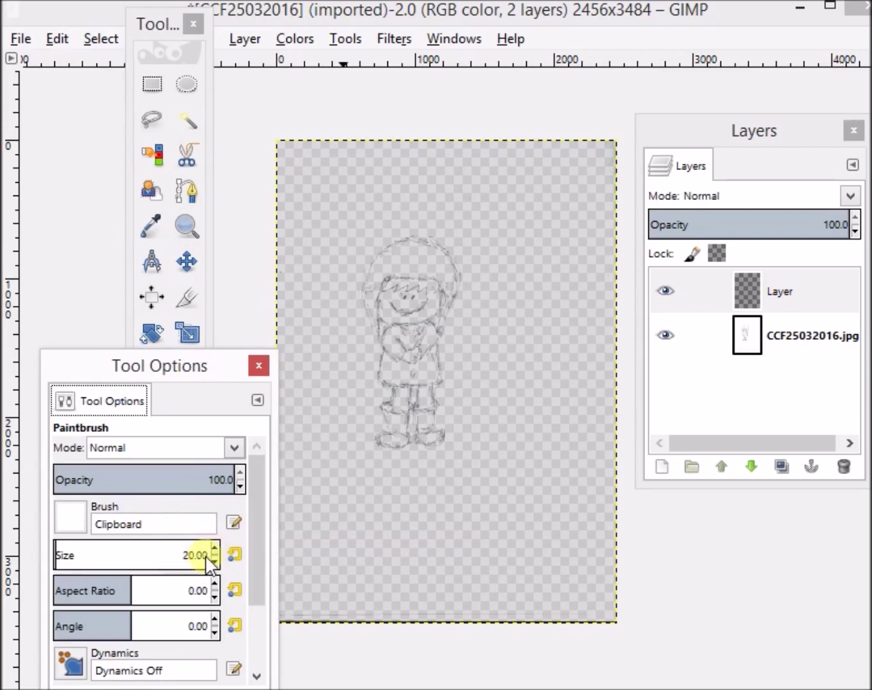
pyautogui.click(69, 519)
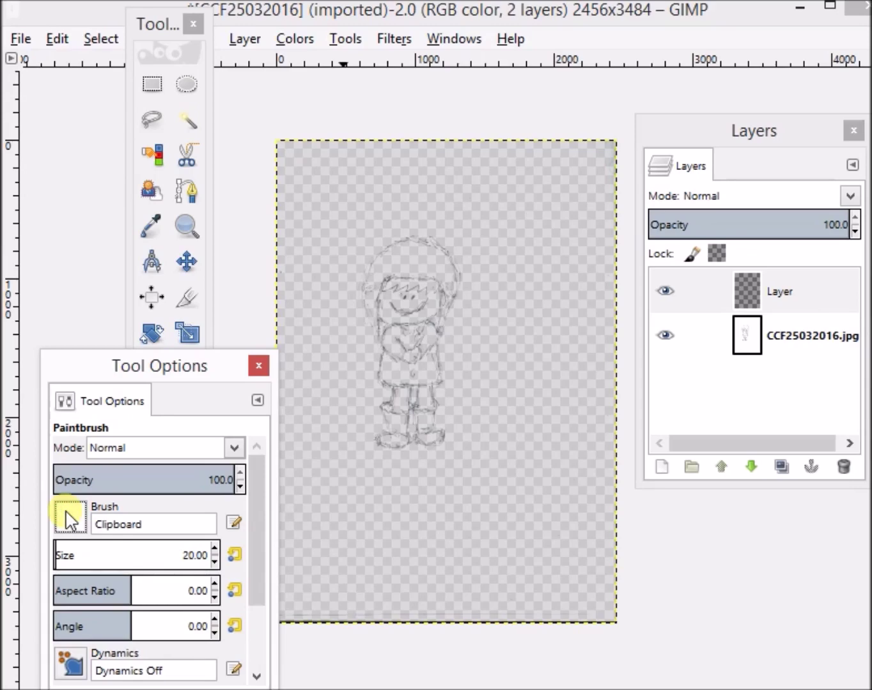
pyautogui.moveTo(137, 368); pyautogui.dragTo(160, 164)
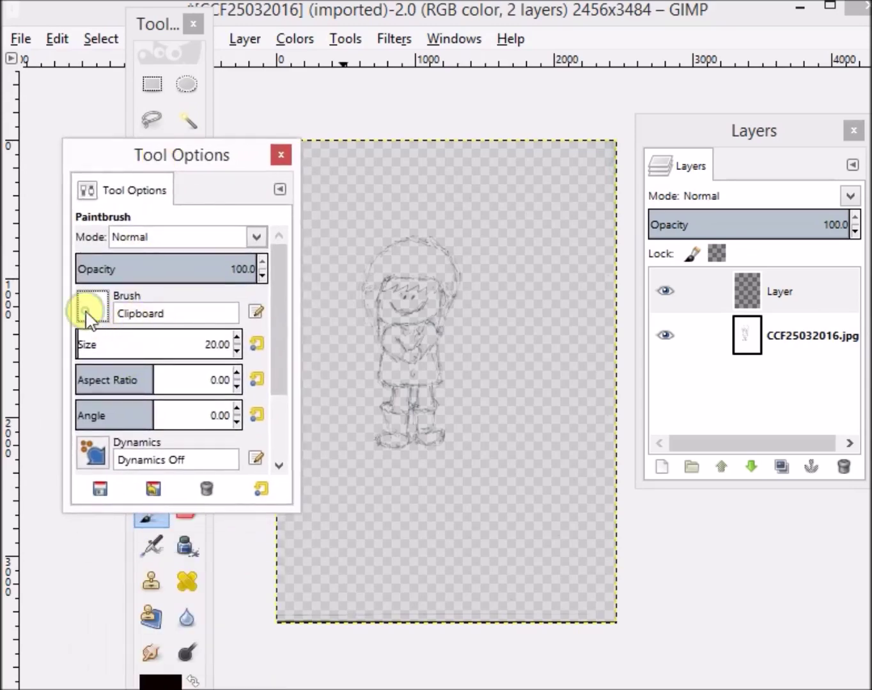
# Step: Set the paintbrush size to 43.51
pyautogui.click(235, 350)
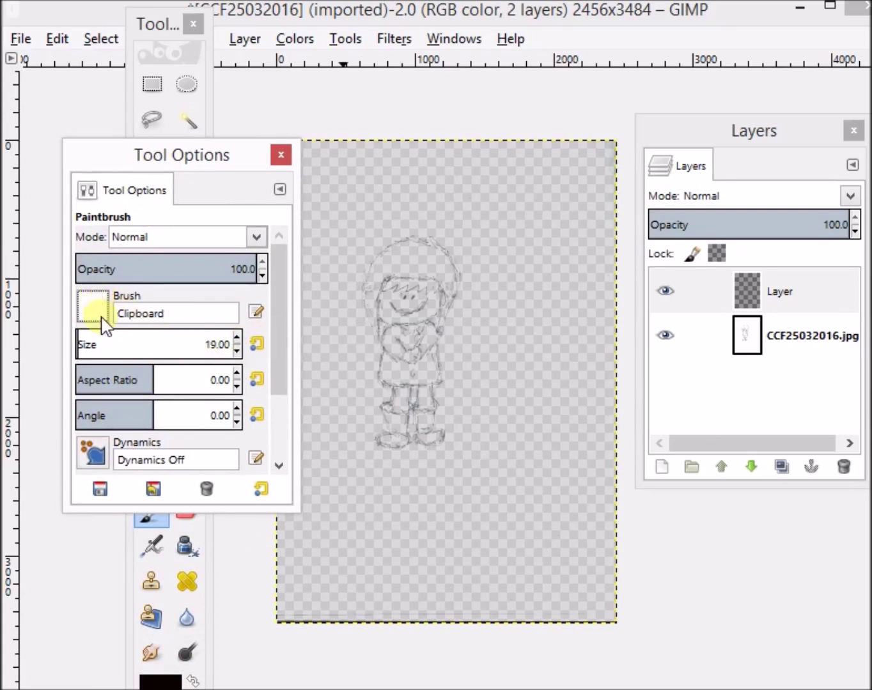
pyautogui.click(107, 343)
pyautogui.click(99, 299)
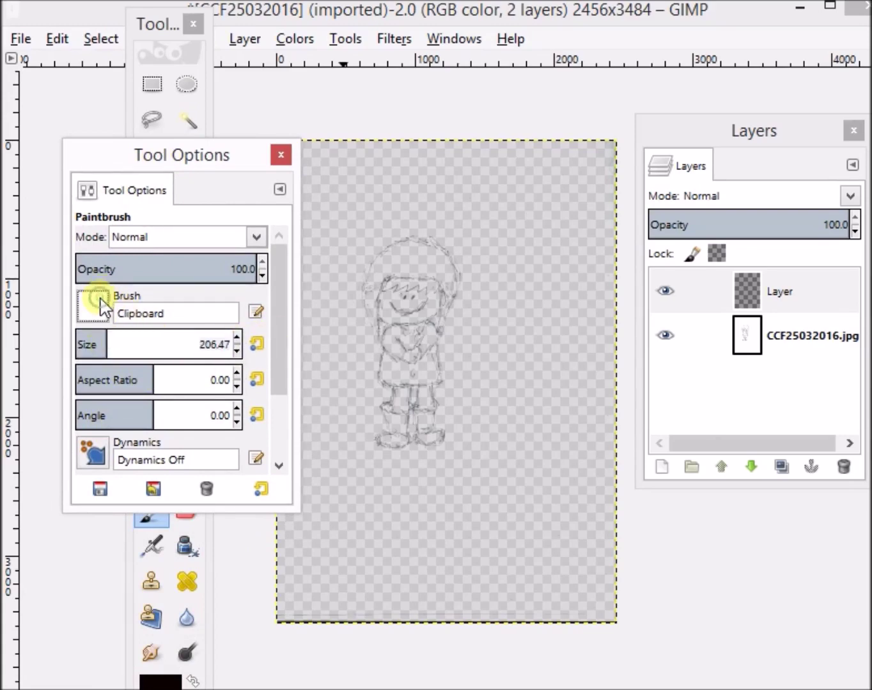
pyautogui.click(235, 350)
pyautogui.click(110, 345)
pyautogui.moveTo(109, 344); pyautogui.dragTo(83, 344)
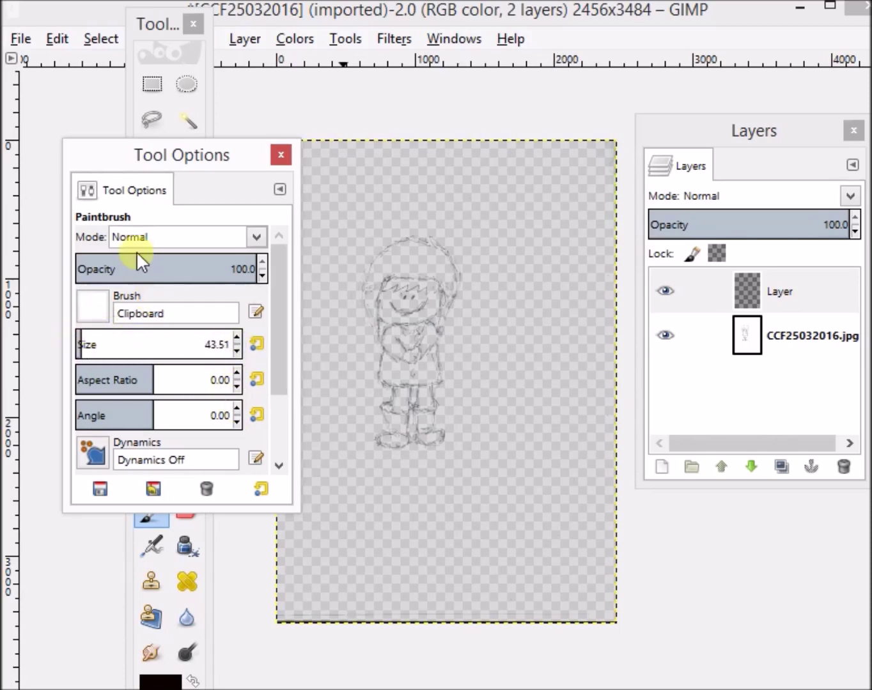
# Step: Paint a test stroke near the boots and reposition the paintbrush settings panel
pyautogui.click(529, 462)
pyautogui.moveTo(432, 416); pyautogui.dragTo(485, 426)
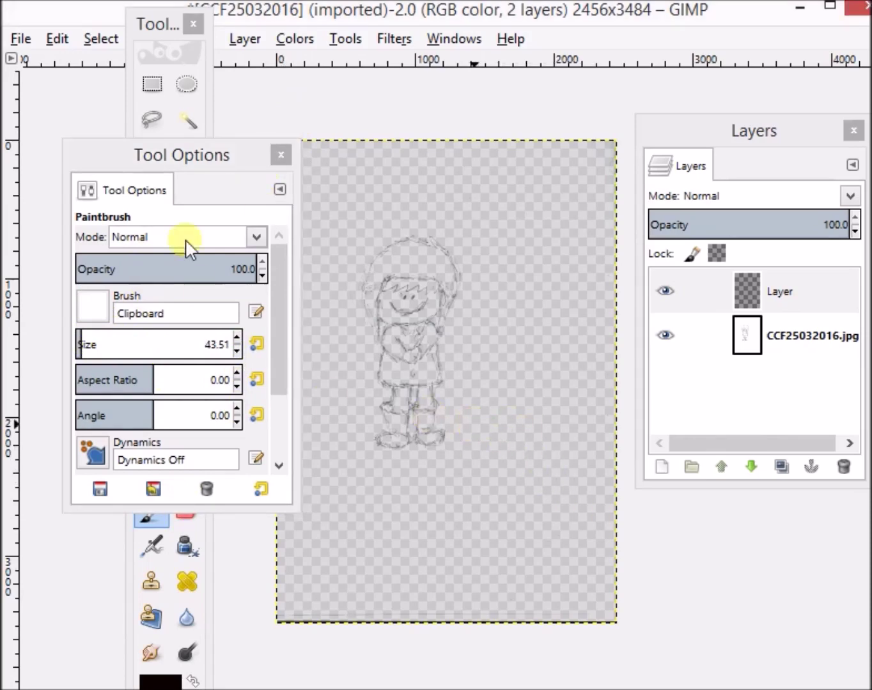
pyautogui.moveTo(163, 147); pyautogui.dragTo(764, 497)
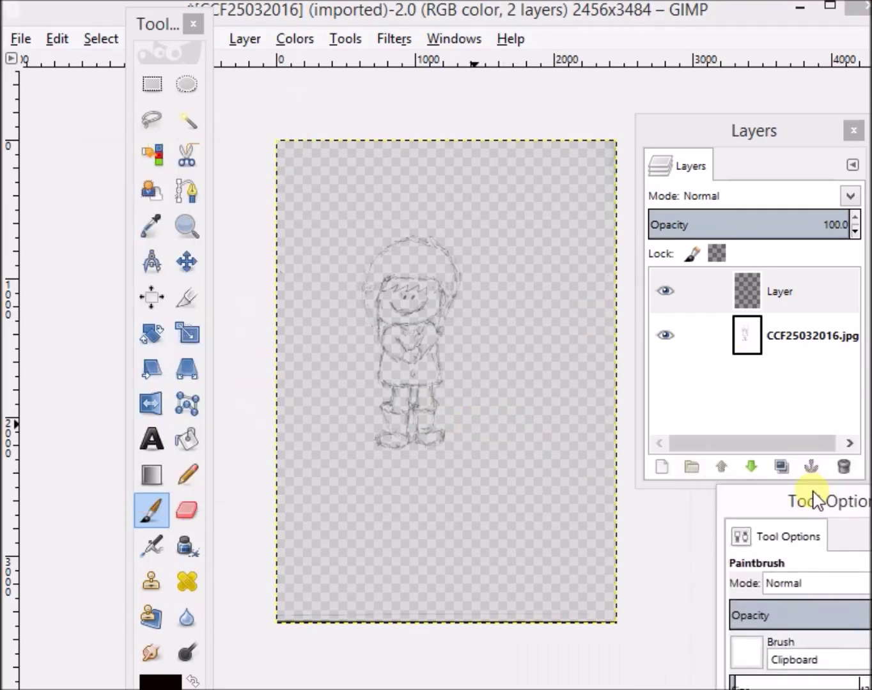
pyautogui.doubleClick(799, 295)
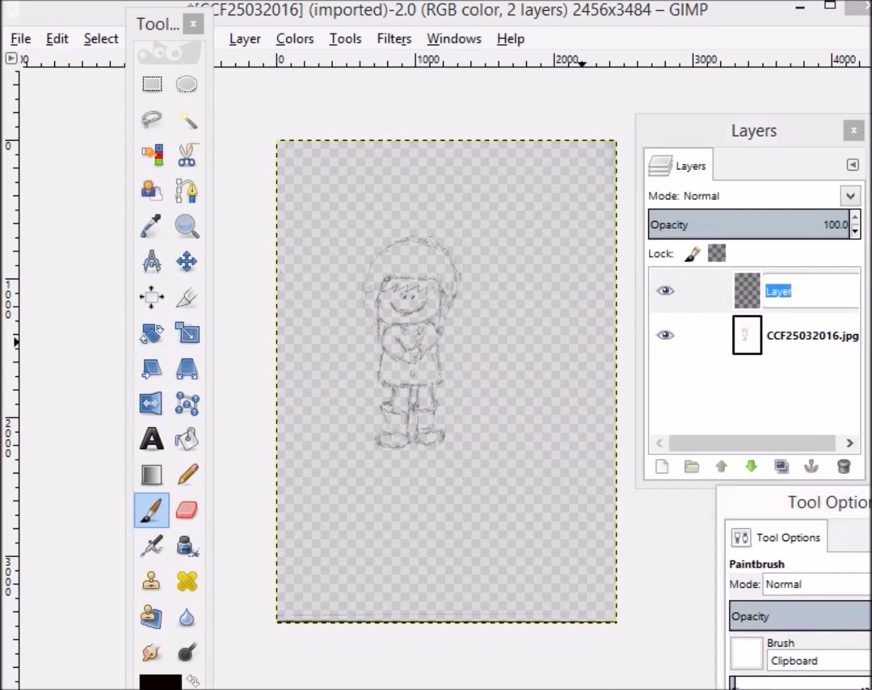
pyautogui.moveTo(831, 503); pyautogui.dragTo(544, 210)
pyautogui.click(394, 359)
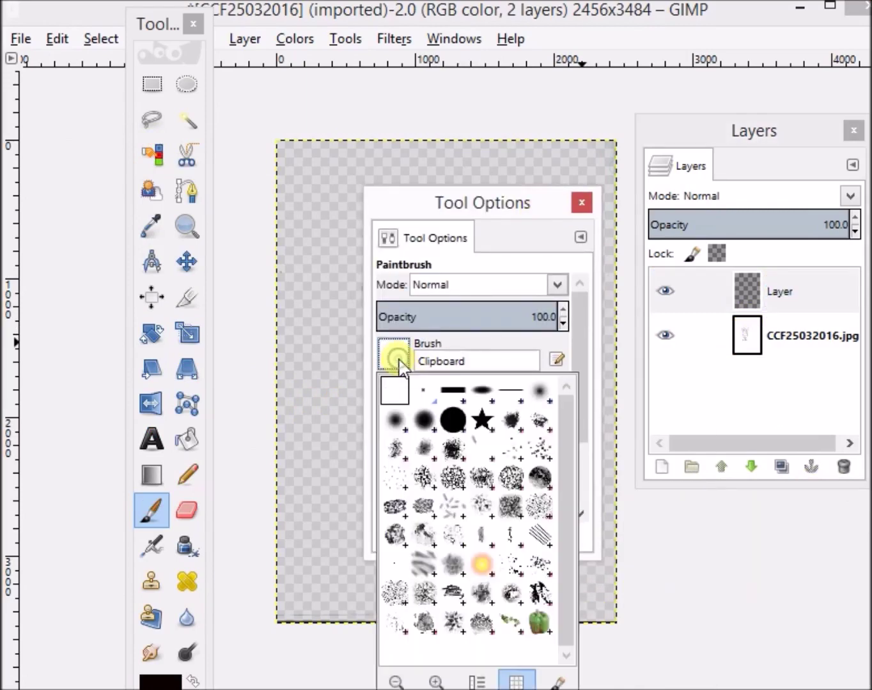
# Step: Choose the '2. Hardness 100' brush and fine-tune the brush size to 20.51
pyautogui.click(476, 197)
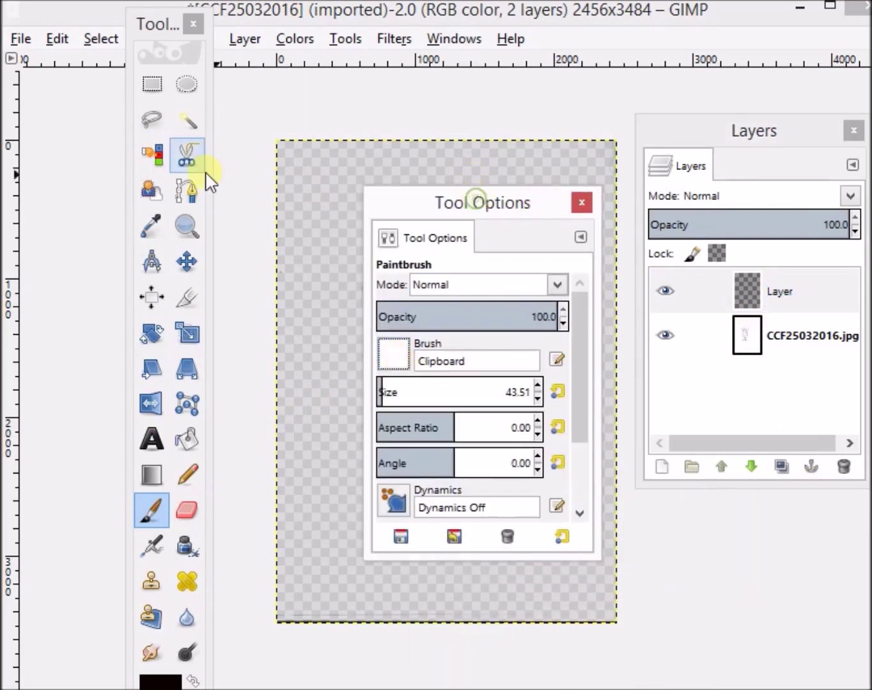
pyautogui.moveTo(507, 207); pyautogui.dragTo(165, 202)
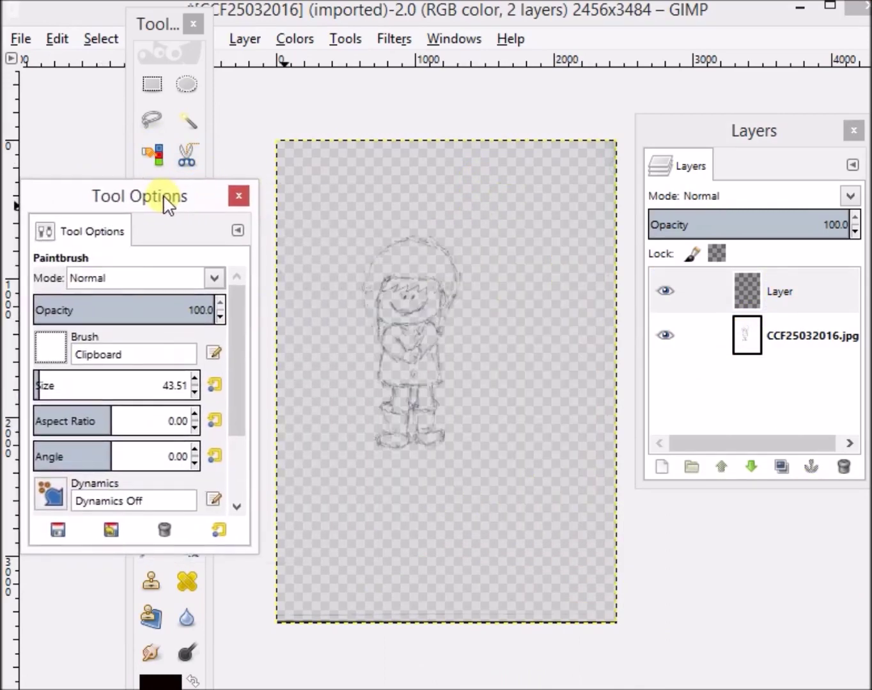
pyautogui.click(53, 355)
pyautogui.doubleClick(112, 419)
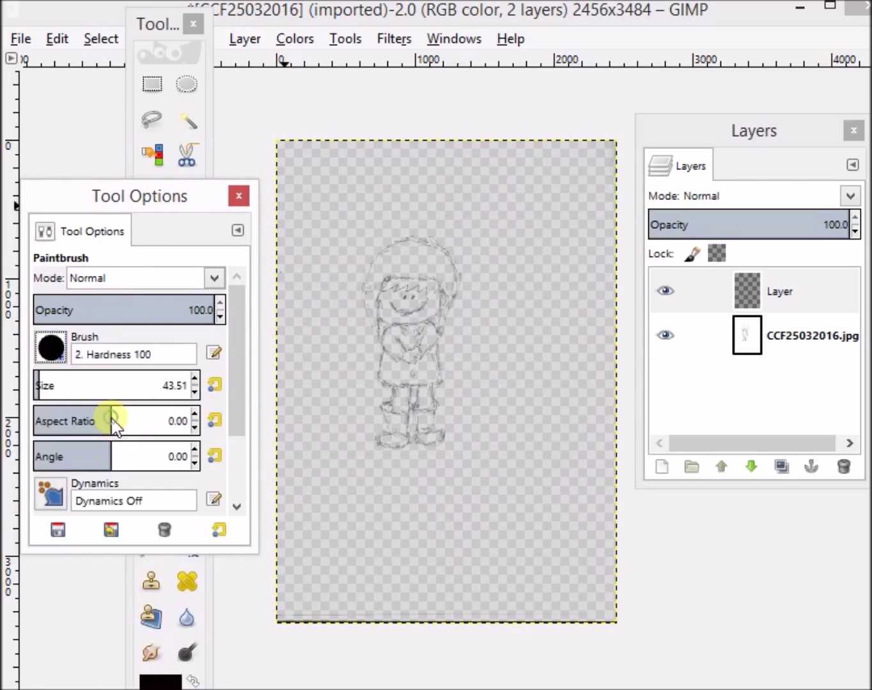
pyautogui.click(59, 347)
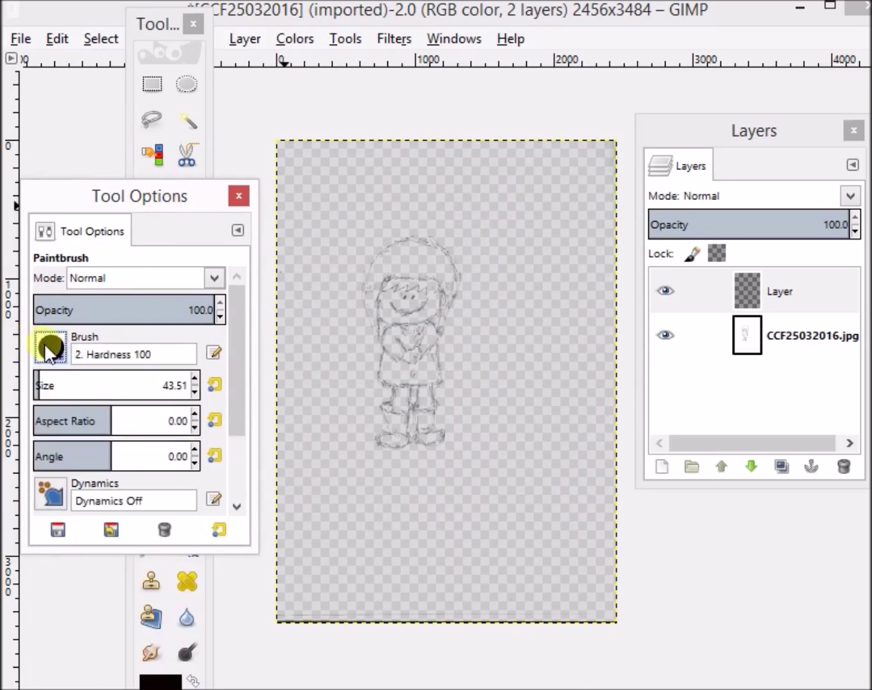
pyautogui.click(194, 390)
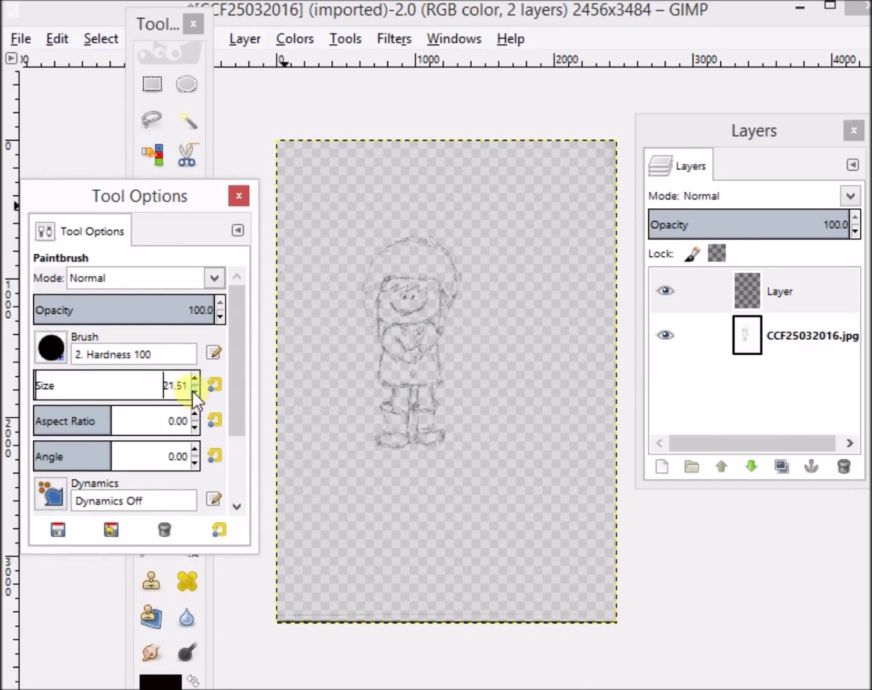
pyautogui.click(194, 378)
# Step: Close and reopen the paintbrush settings, placing the panel higher on screen
pyautogui.click(238, 195)
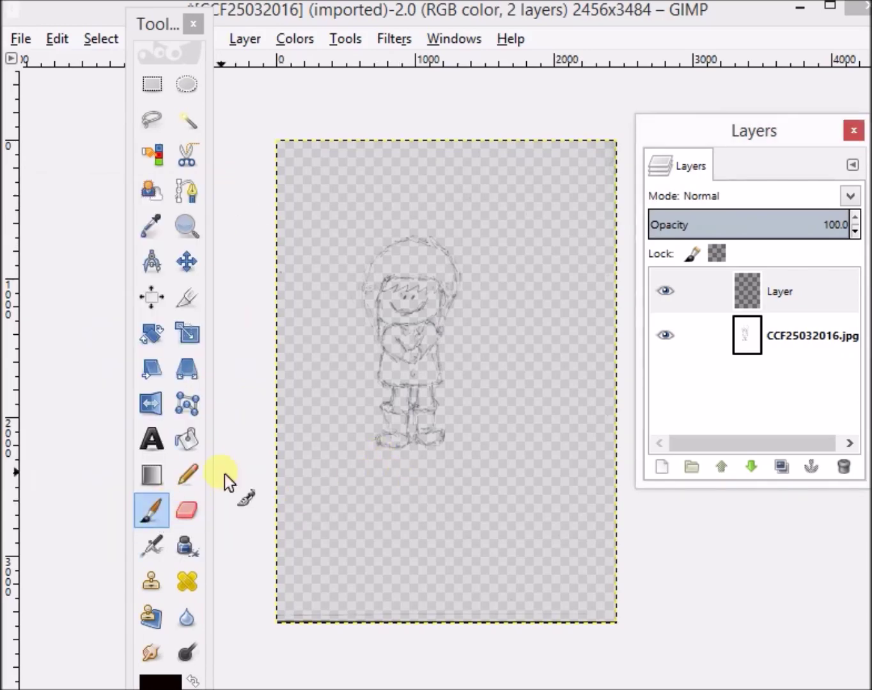
pyautogui.doubleClick(150, 508)
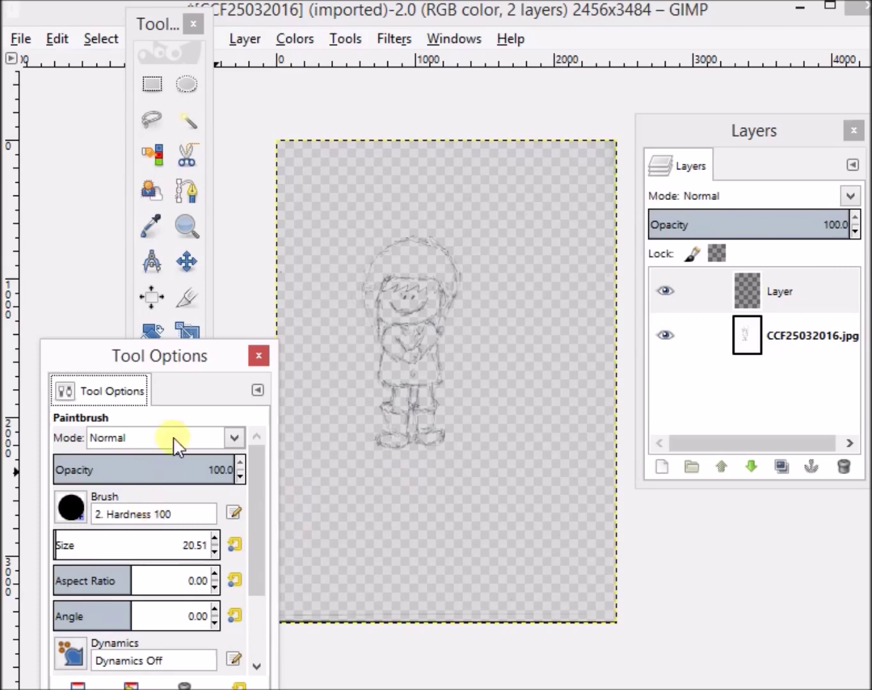
pyautogui.moveTo(188, 365); pyautogui.dragTo(140, 143)
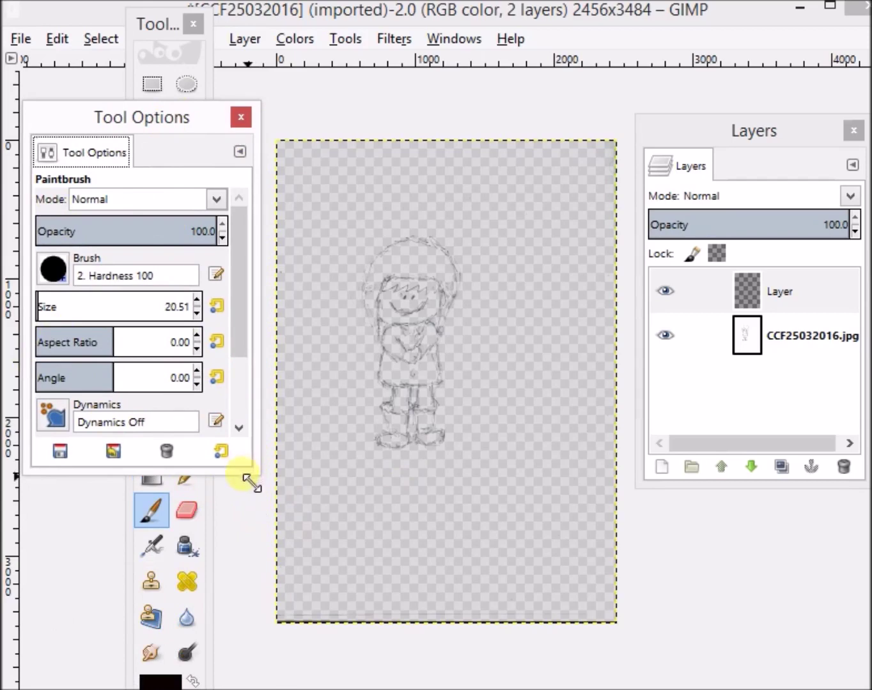
# Step: Enable Smooth stroke with Quality 100 and Weight 301, then close Tool Options
pyautogui.doubleClick(249, 476)
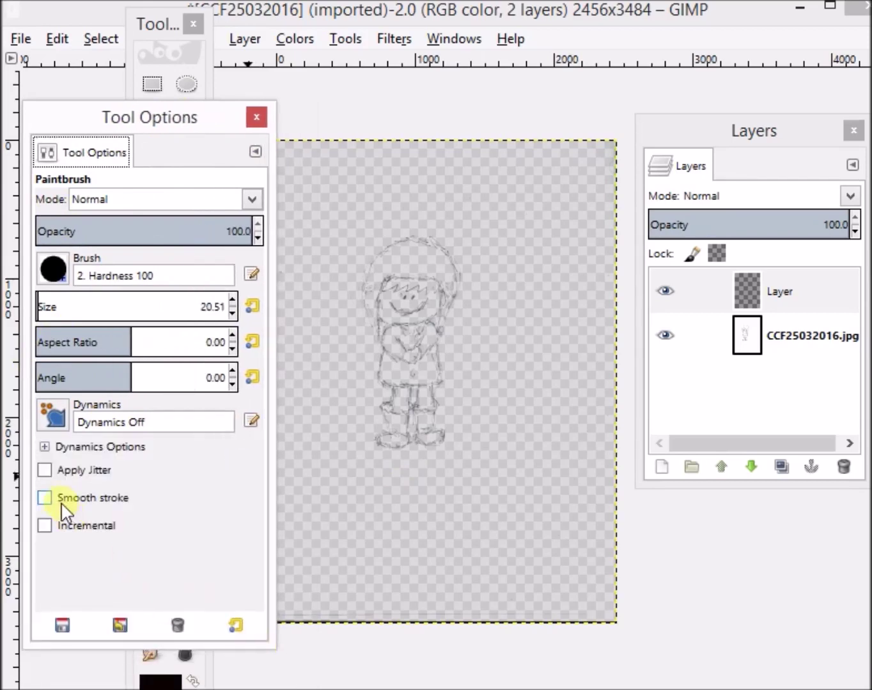
pyautogui.click(44, 498)
pyautogui.moveTo(87, 525); pyautogui.dragTo(254, 555)
pyautogui.moveTo(52, 560); pyautogui.dragTo(114, 561)
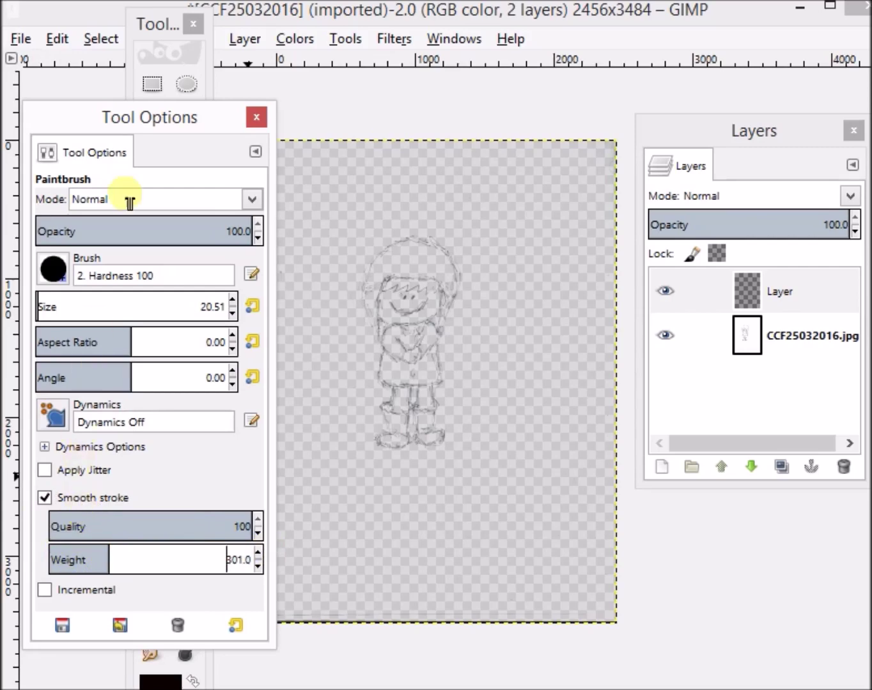
pyautogui.click(256, 117)
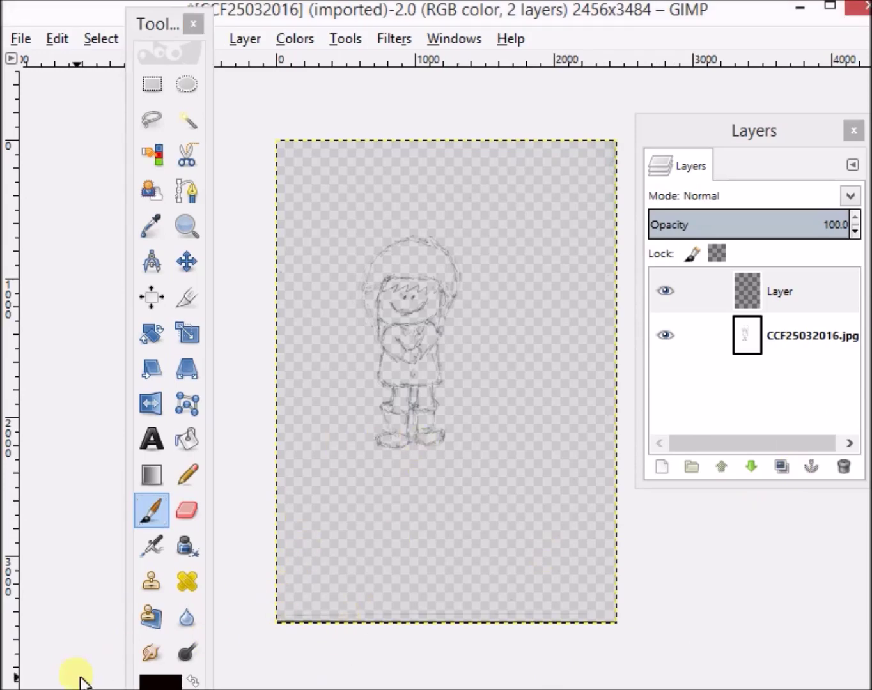
# Step: Dock the toolbox at the left edge, zoom to 50%, and bring the image in front of the Layers dock
pyautogui.moveTo(163, 28); pyautogui.dragTo(48, 40)
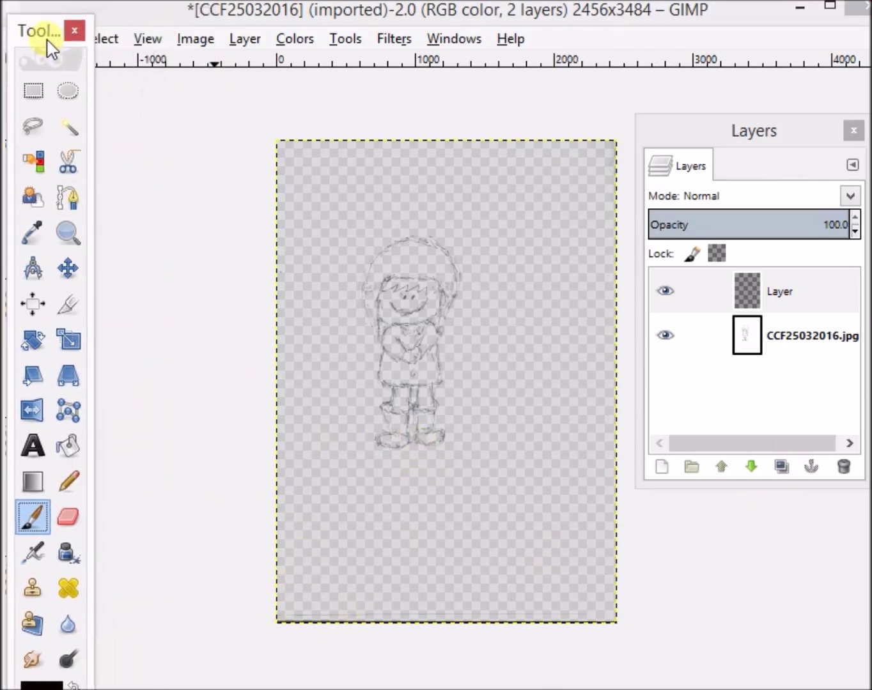
pyautogui.click(186, 687)
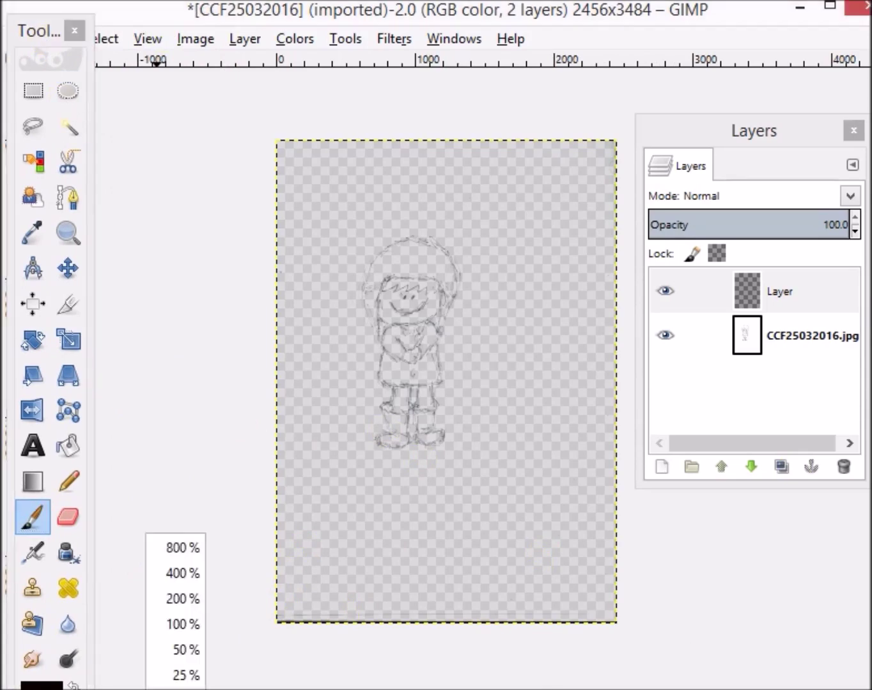
pyautogui.click(195, 649)
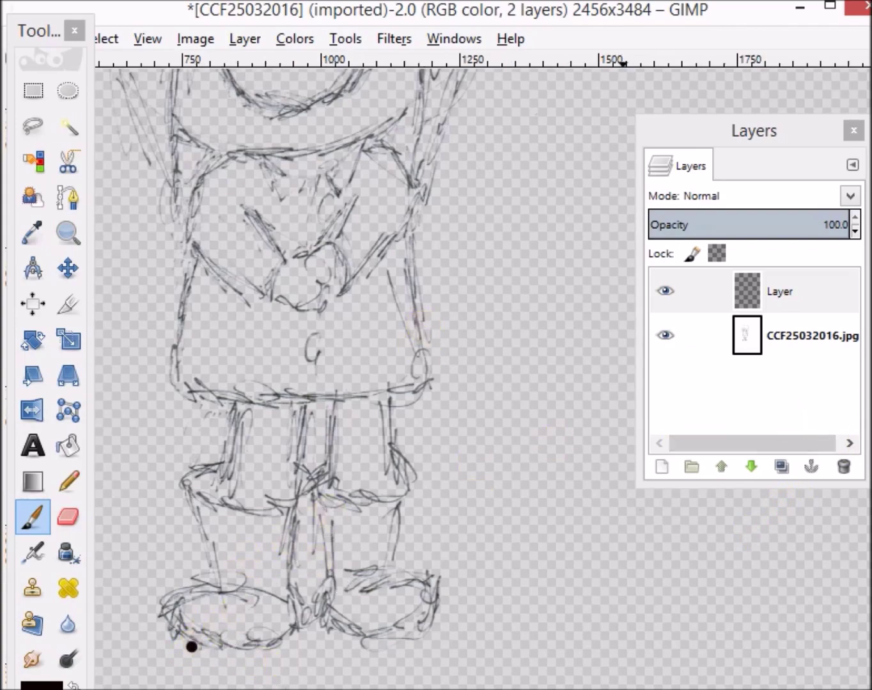
pyautogui.scroll(10, 191, 647)
pyautogui.click(711, 132)
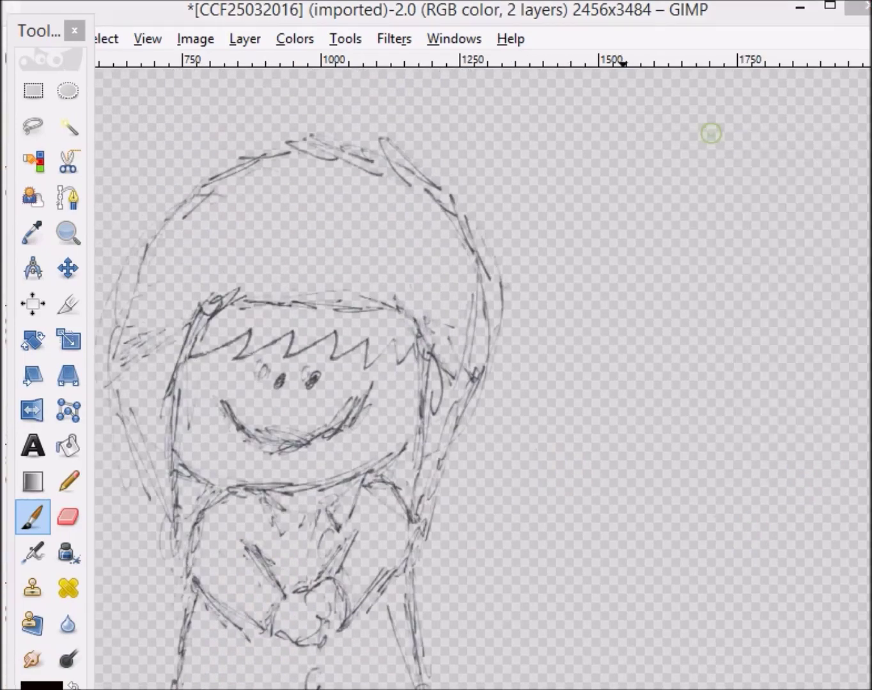
pyautogui.scroll(-6, 191, 628)
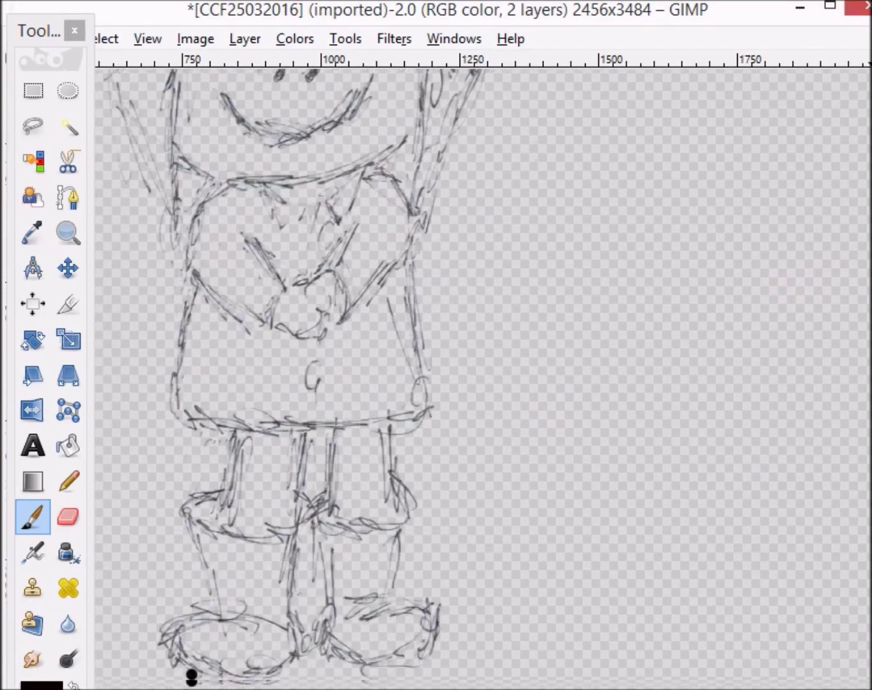
pyautogui.scroll(6, 190, 628)
pyautogui.scroll(-6, 191, 613)
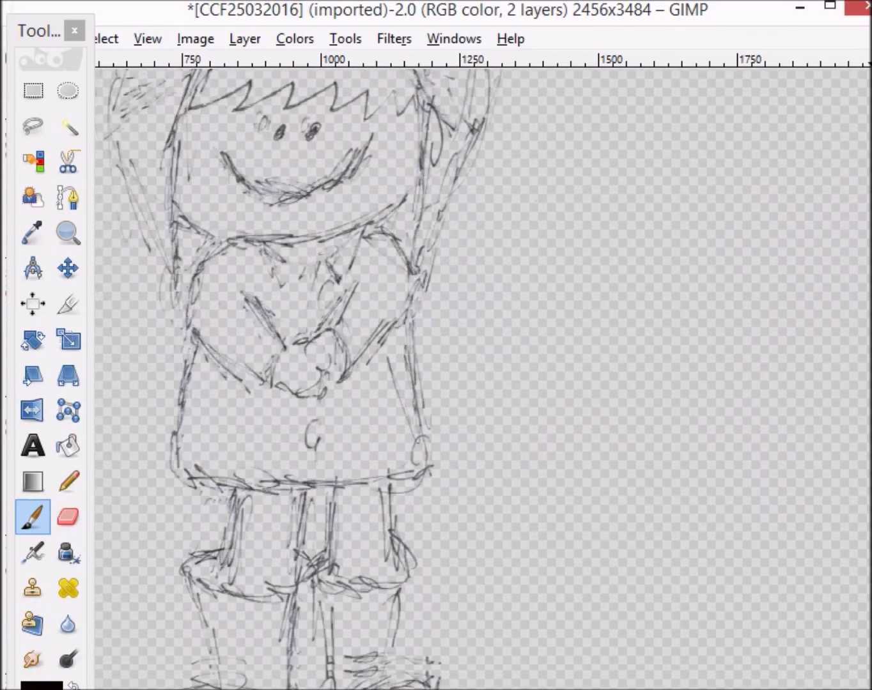
# Step: Ink the chin curve and both sides of the face down to the neck in black
pyautogui.scroll(5, 190, 613)
pyautogui.scroll(1, 861, 342)
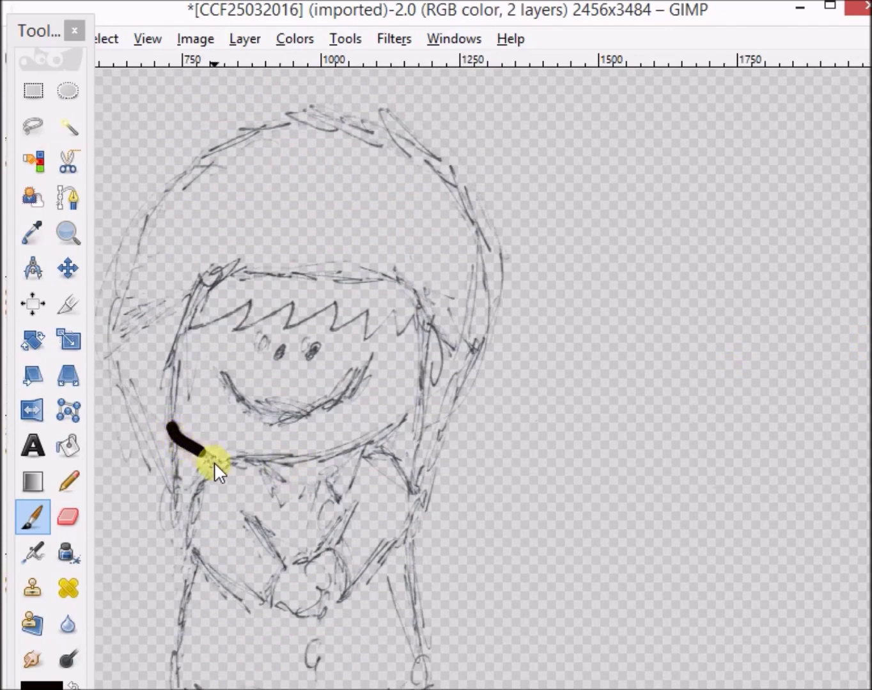
pyautogui.moveTo(287, 469)
pyautogui.mouseDown()
pyautogui.moveTo(343, 466)
pyautogui.moveTo(415, 435)
pyautogui.moveTo(433, 401)
pyautogui.mouseUp()
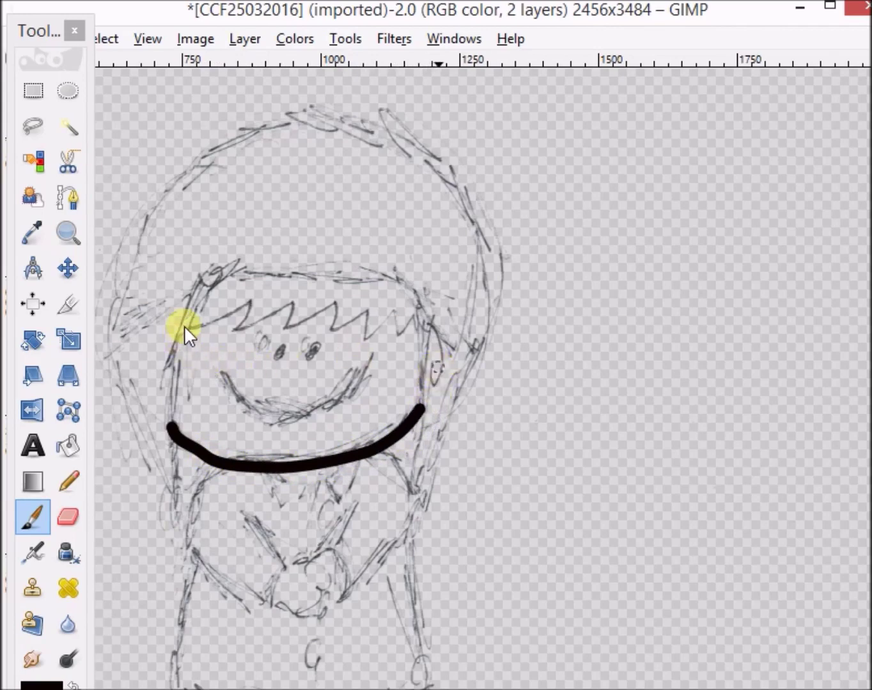
pyautogui.moveTo(184, 326); pyautogui.dragTo(174, 384)
pyautogui.moveTo(169, 427); pyautogui.dragTo(186, 515)
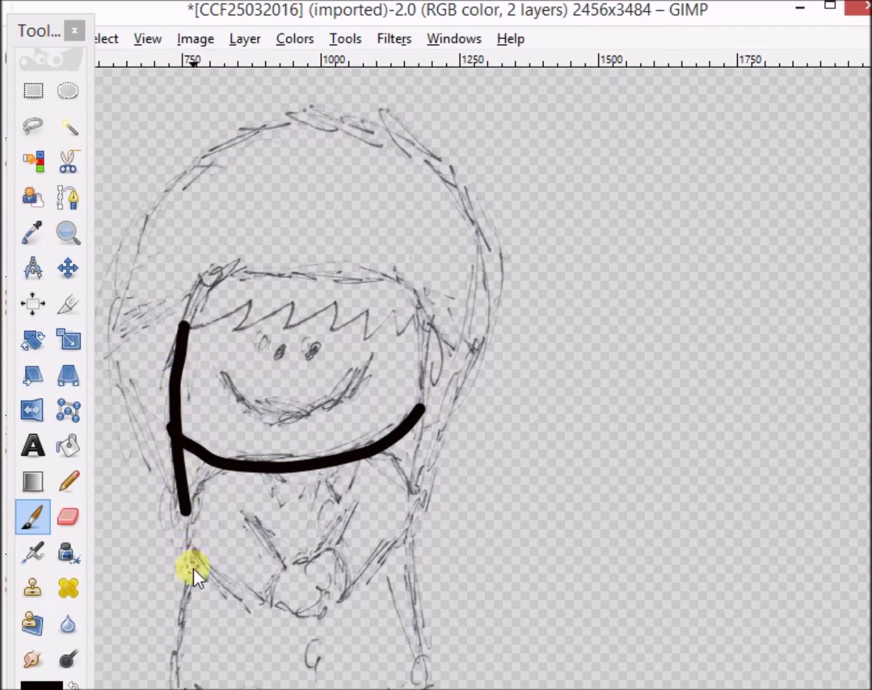
pyautogui.moveTo(419, 302); pyautogui.dragTo(426, 415)
pyautogui.moveTo(430, 482); pyautogui.dragTo(422, 505)
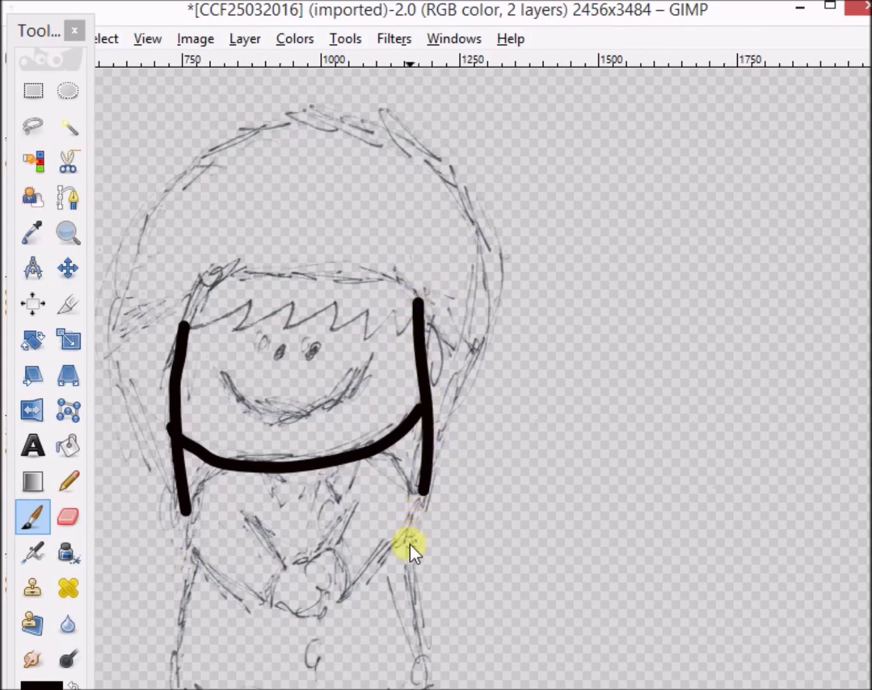
# Step: Ink the hood outline around the head and start the zigzag fringe on the forehead
pyautogui.moveTo(184, 513); pyautogui.dragTo(148, 466)
pyautogui.moveTo(130, 417)
pyautogui.mouseDown()
pyautogui.moveTo(111, 321)
pyautogui.moveTo(119, 223)
pyautogui.moveTo(165, 167)
pyautogui.moveTo(244, 123)
pyautogui.moveTo(386, 109)
pyautogui.moveTo(441, 132)
pyautogui.moveTo(489, 248)
pyautogui.moveTo(502, 307)
pyautogui.moveTo(490, 308)
pyautogui.mouseUp()
pyautogui.moveTo(473, 382); pyautogui.dragTo(407, 524)
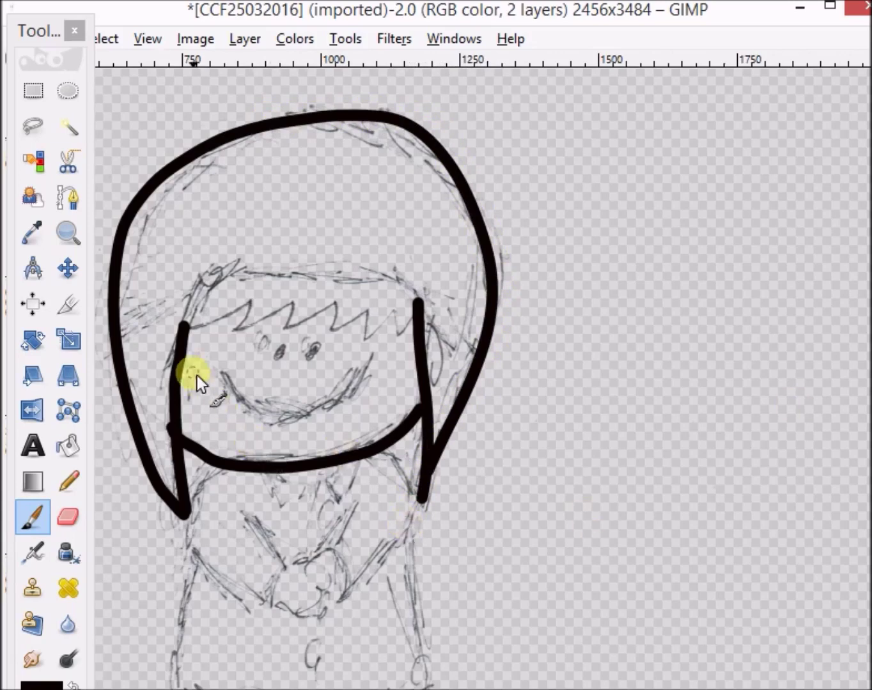
pyautogui.moveTo(188, 332)
pyautogui.mouseDown()
pyautogui.moveTo(239, 315)
pyautogui.moveTo(282, 274)
pyautogui.mouseUp()
pyautogui.moveTo(234, 331)
pyautogui.mouseDown()
pyautogui.moveTo(250, 292)
pyautogui.moveTo(236, 337)
pyautogui.moveTo(294, 301)
pyautogui.mouseUp()
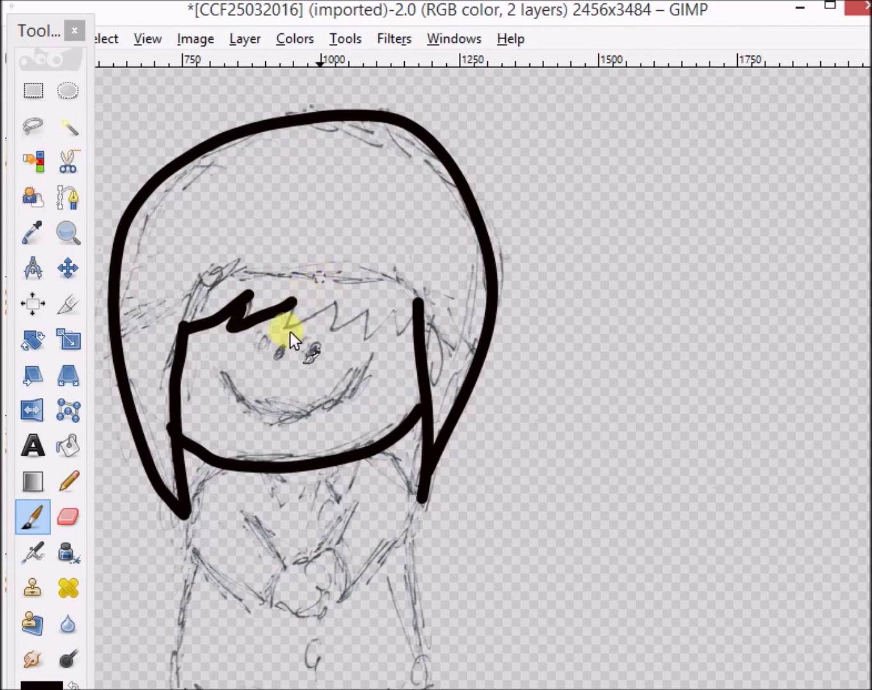
pyautogui.moveTo(286, 331); pyautogui.dragTo(292, 303)
pyautogui.click(59, 524)
# Step: Turn off Smooth stroke in the paintbrush settings
pyautogui.doubleClick(36, 519)
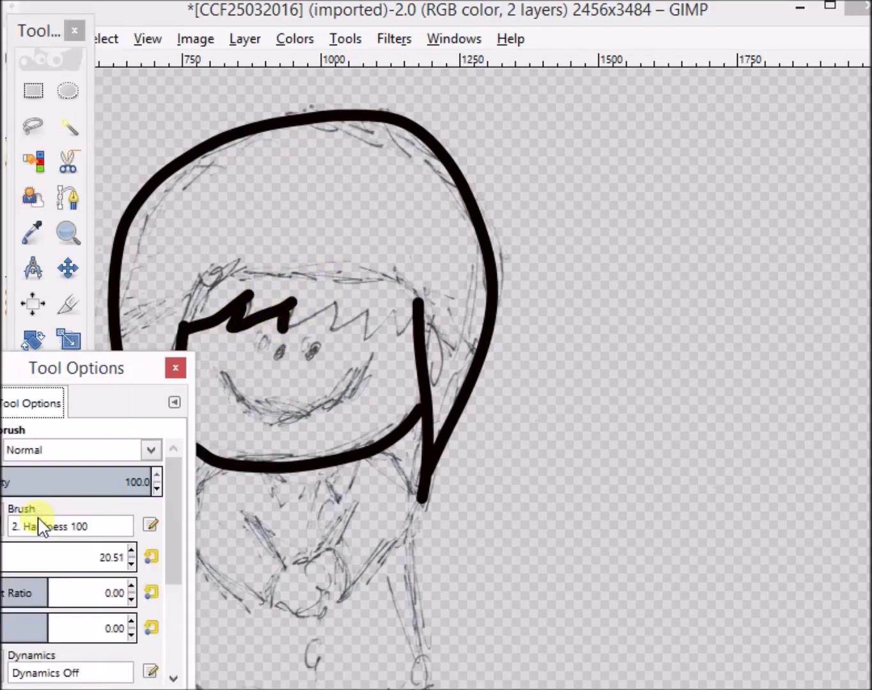
pyautogui.moveTo(84, 380); pyautogui.dragTo(158, 143)
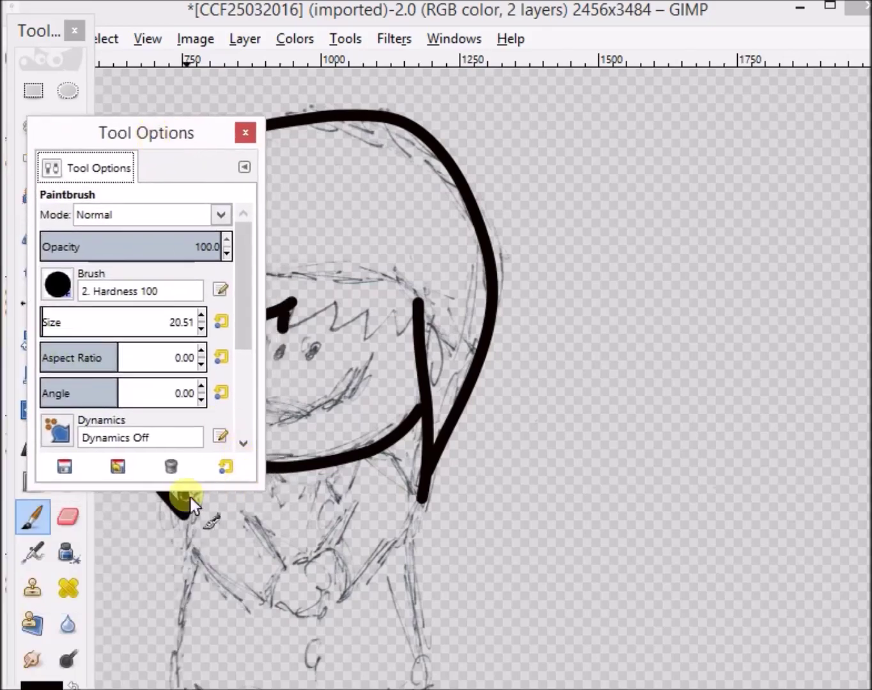
pyautogui.moveTo(197, 497); pyautogui.dragTo(189, 636)
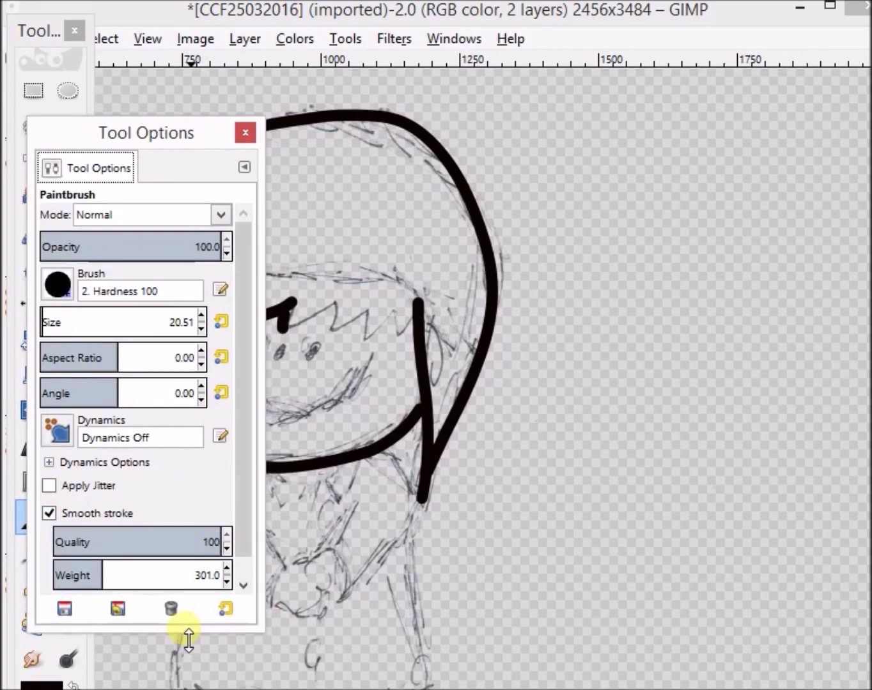
pyautogui.click(48, 513)
pyautogui.moveTo(175, 156); pyautogui.dragTo(793, 246)
# Step: Finish the fringe zigzag to the right face line, then re-enable Smooth stroke
pyautogui.click(286, 327)
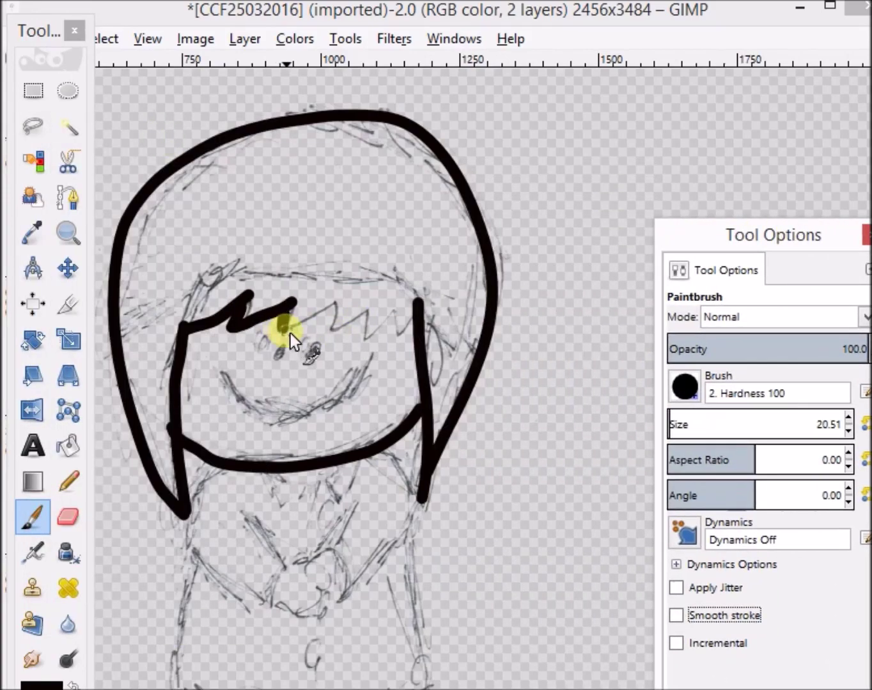
pyautogui.click(314, 315)
pyautogui.moveTo(322, 317)
pyautogui.mouseDown()
pyautogui.moveTo(342, 301)
pyautogui.moveTo(334, 331)
pyautogui.moveTo(372, 313)
pyautogui.moveTo(369, 343)
pyautogui.moveTo(400, 312)
pyautogui.moveTo(402, 330)
pyautogui.mouseUp()
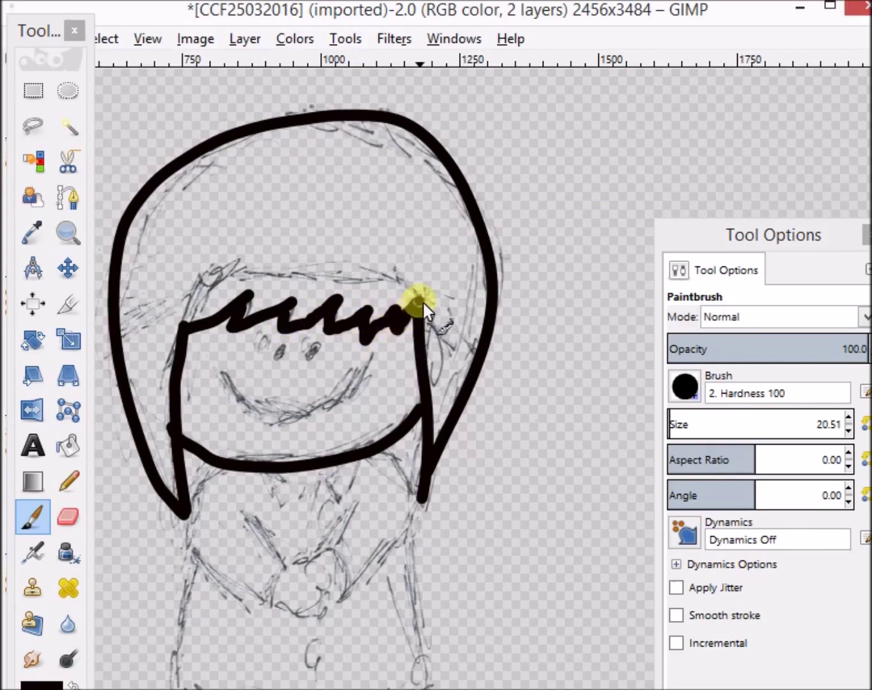
pyautogui.moveTo(742, 237)
pyautogui.mouseDown()
pyautogui.moveTo(342, 255)
pyautogui.moveTo(84, 172)
pyautogui.mouseUp()
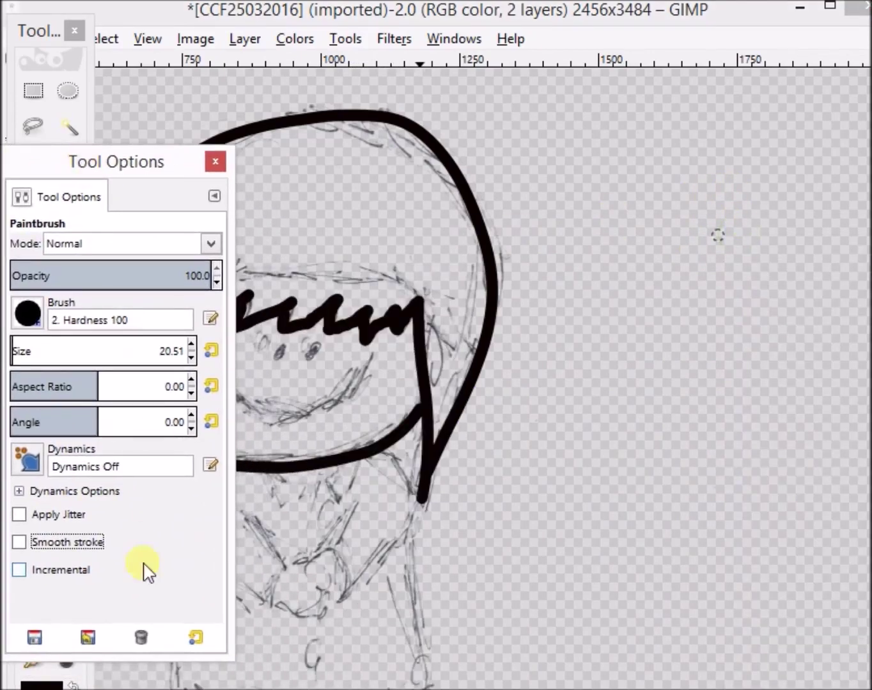
pyautogui.click(19, 542)
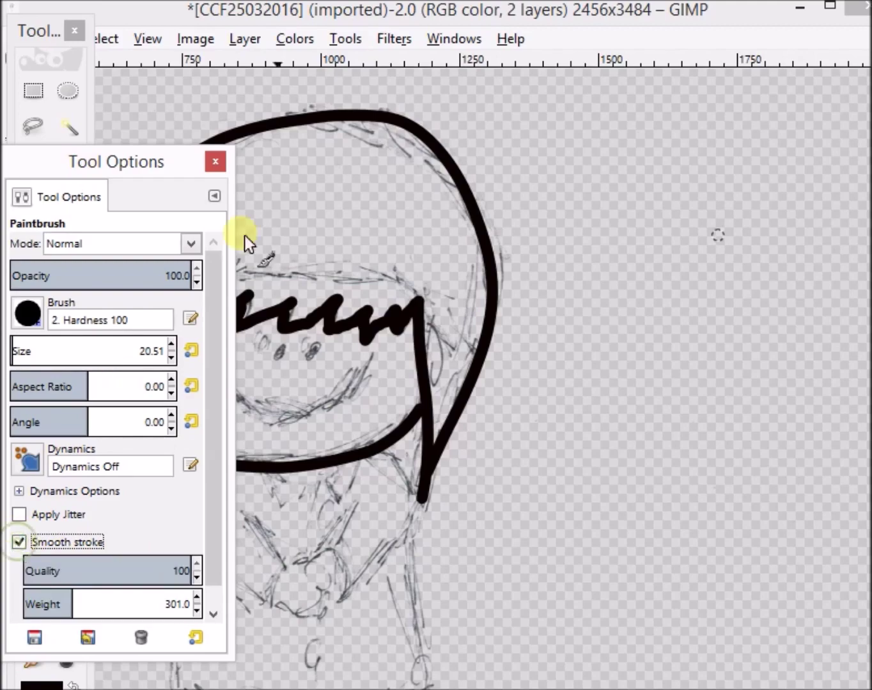
pyautogui.click(215, 162)
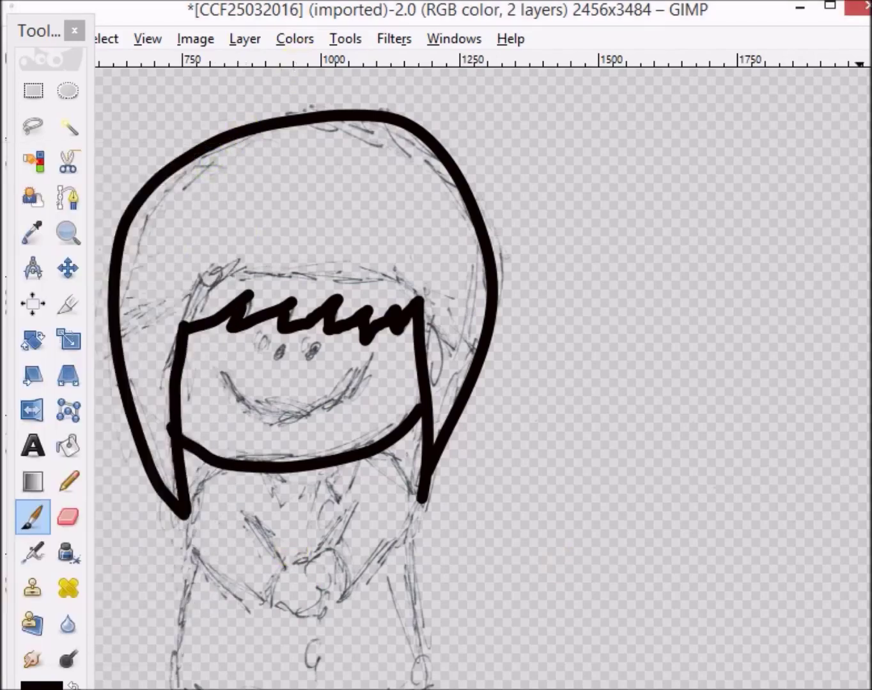
pyautogui.scroll(-8, 191, 667)
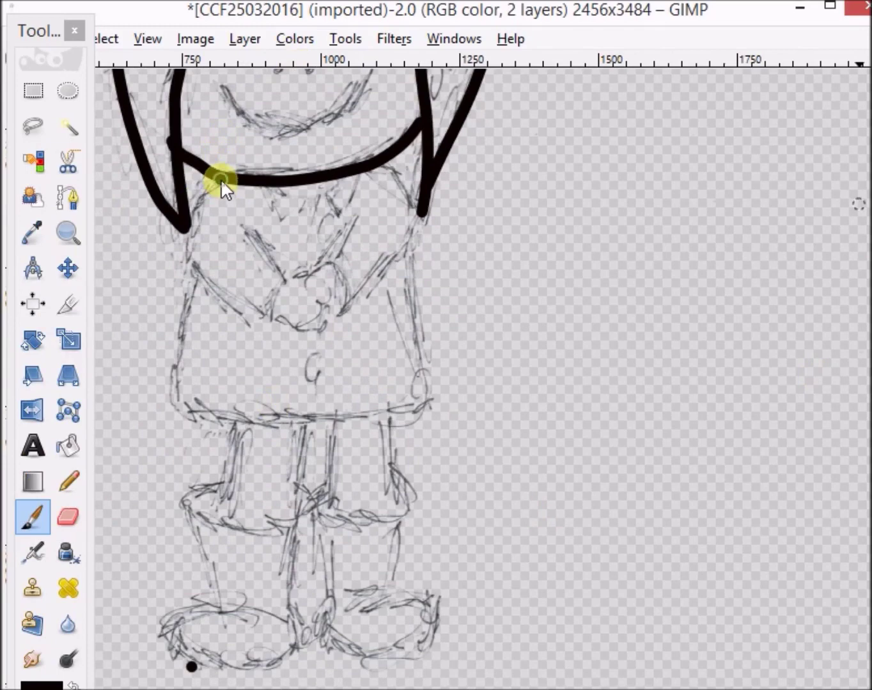
# Step: Ink the coat's shoulders and sides plus the upper and lower lines of both arms
pyautogui.moveTo(217, 182)
pyautogui.mouseDown()
pyautogui.moveTo(185, 232)
pyautogui.moveTo(194, 287)
pyautogui.moveTo(179, 347)
pyautogui.moveTo(182, 425)
pyautogui.moveTo(253, 407)
pyautogui.moveTo(409, 413)
pyautogui.moveTo(459, 399)
pyautogui.mouseUp()
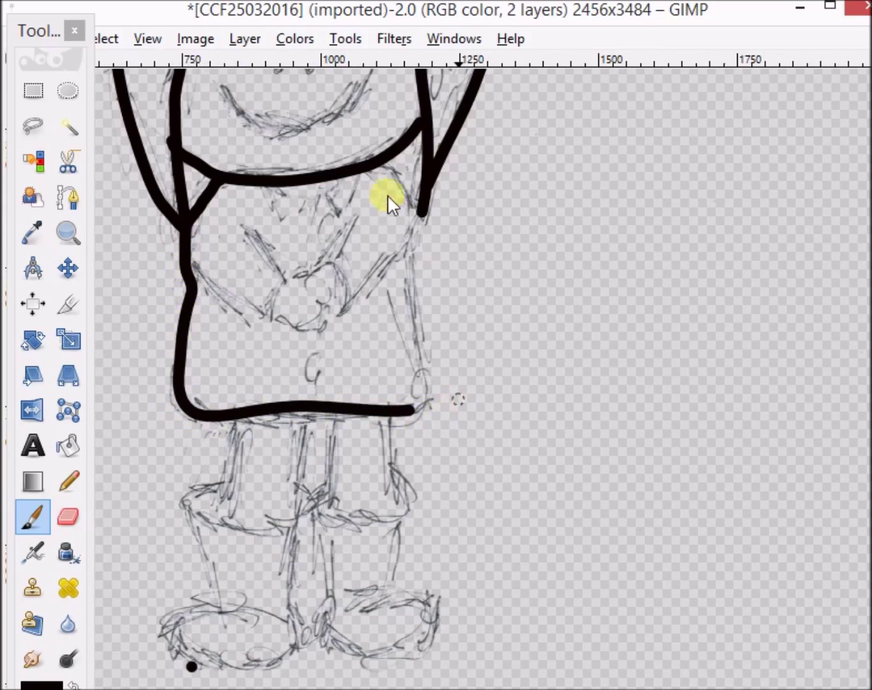
pyautogui.moveTo(380, 168)
pyautogui.mouseDown()
pyautogui.moveTo(400, 178)
pyautogui.moveTo(418, 217)
pyautogui.moveTo(411, 327)
pyautogui.moveTo(425, 364)
pyautogui.moveTo(427, 427)
pyautogui.moveTo(397, 437)
pyautogui.mouseUp()
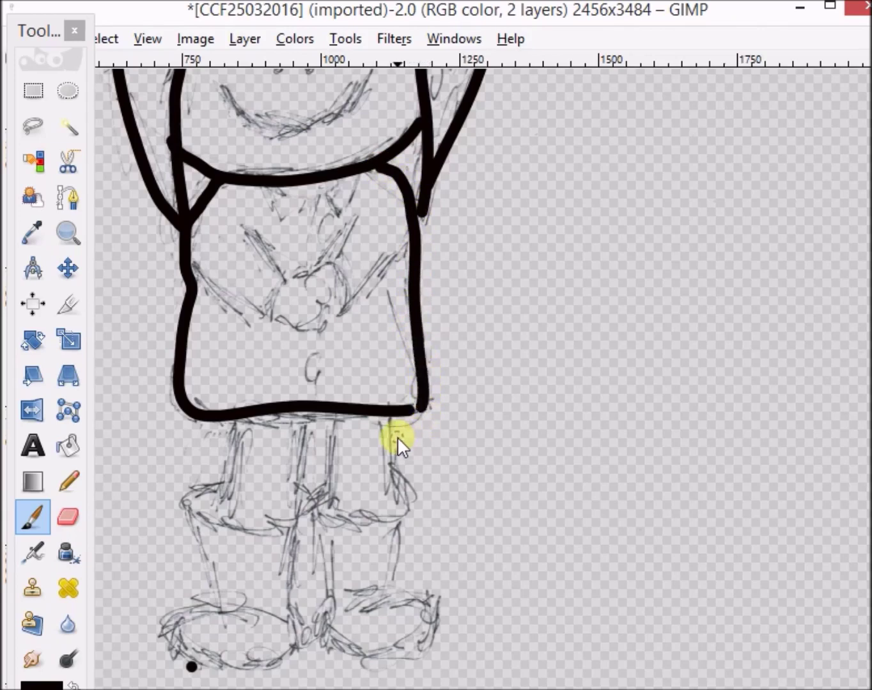
pyautogui.moveTo(246, 233); pyautogui.dragTo(283, 276)
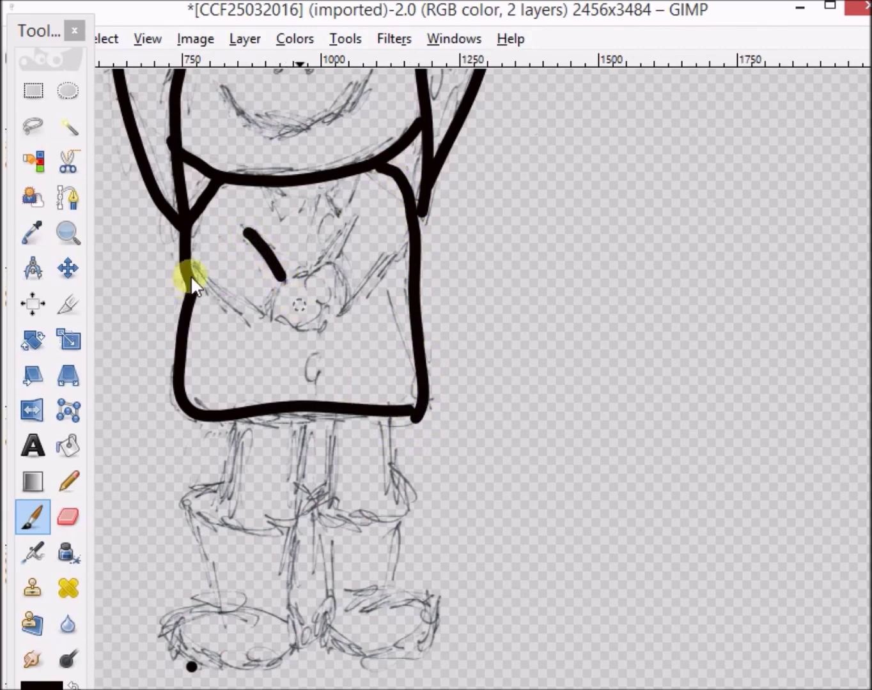
pyautogui.moveTo(193, 263)
pyautogui.mouseDown()
pyautogui.moveTo(252, 315)
pyautogui.moveTo(290, 333)
pyautogui.mouseUp()
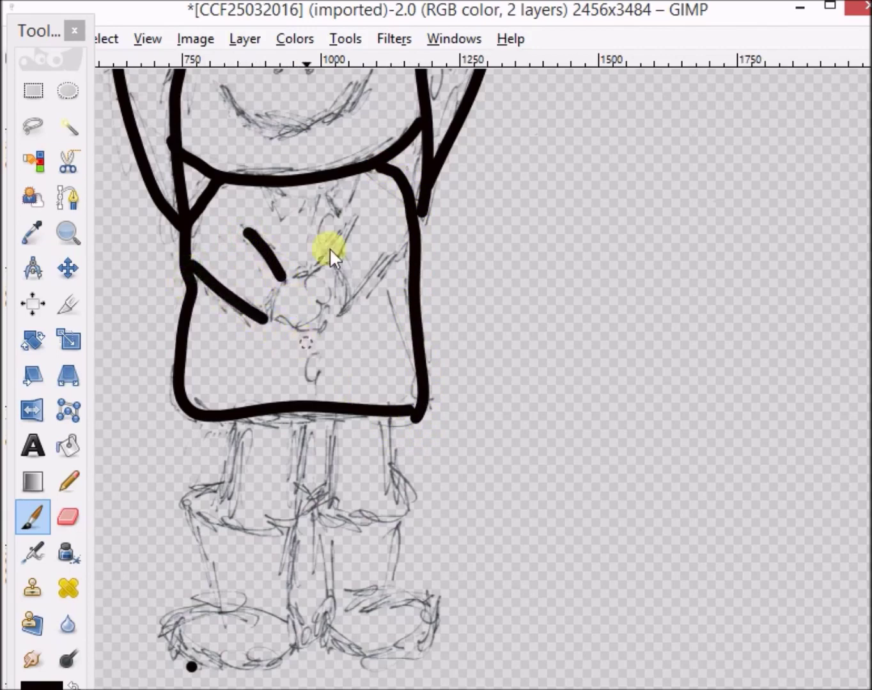
pyautogui.moveTo(356, 219); pyautogui.dragTo(336, 266)
pyautogui.moveTo(395, 246); pyautogui.dragTo(351, 306)
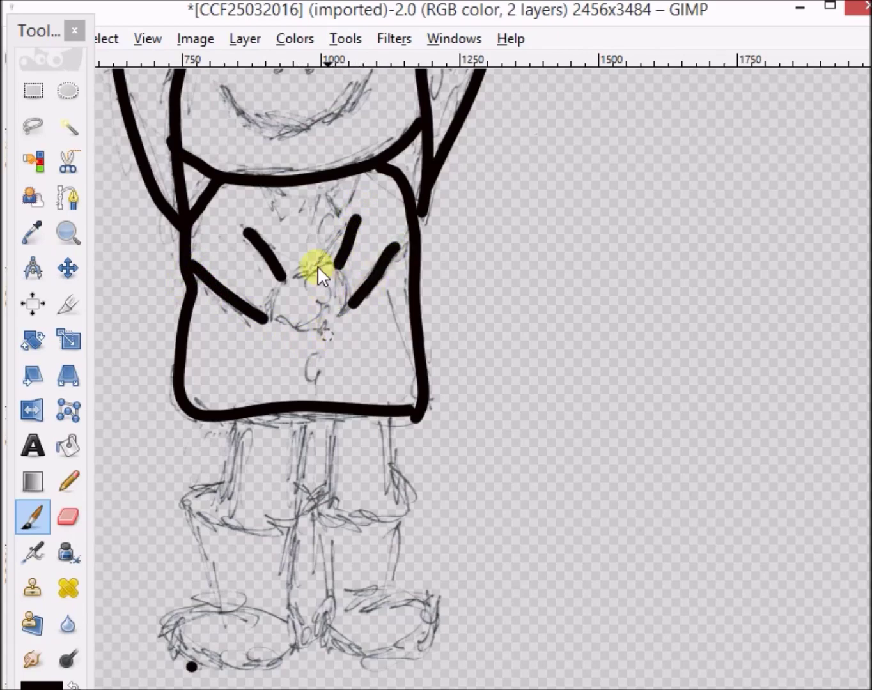
# Step: Ink the outline of the clasped hands
pyautogui.moveTo(318, 265)
pyautogui.mouseDown()
pyautogui.moveTo(340, 263)
pyautogui.moveTo(348, 292)
pyautogui.mouseUp()
pyautogui.click(289, 274)
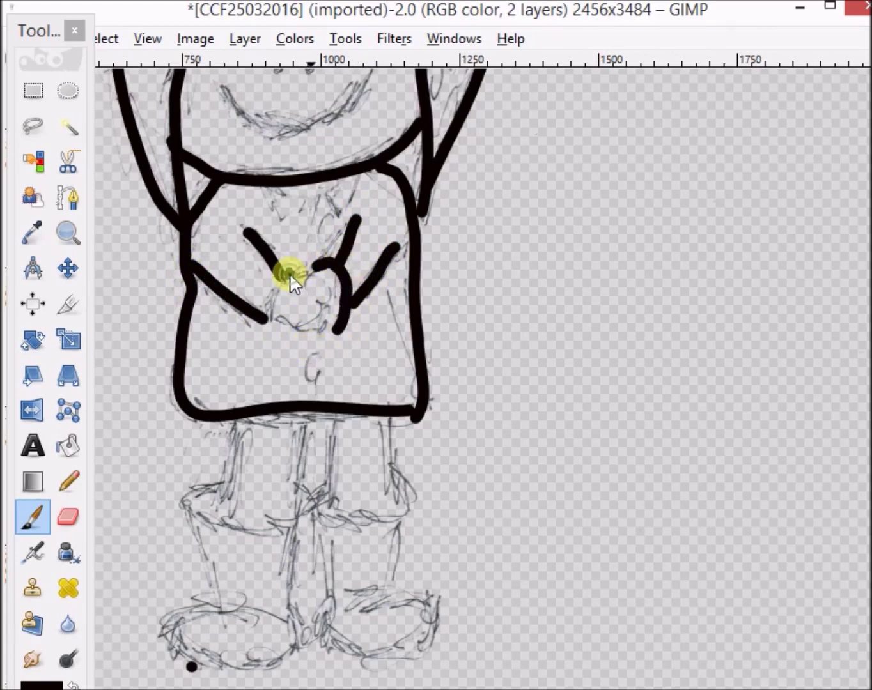
pyautogui.moveTo(289, 273)
pyautogui.mouseDown()
pyautogui.moveTo(270, 300)
pyautogui.moveTo(270, 319)
pyautogui.mouseUp()
pyautogui.moveTo(289, 272)
pyautogui.mouseDown()
pyautogui.moveTo(327, 284)
pyautogui.moveTo(327, 321)
pyautogui.moveTo(320, 330)
pyautogui.moveTo(303, 325)
pyautogui.moveTo(291, 350)
pyautogui.moveTo(267, 319)
pyautogui.mouseUp()
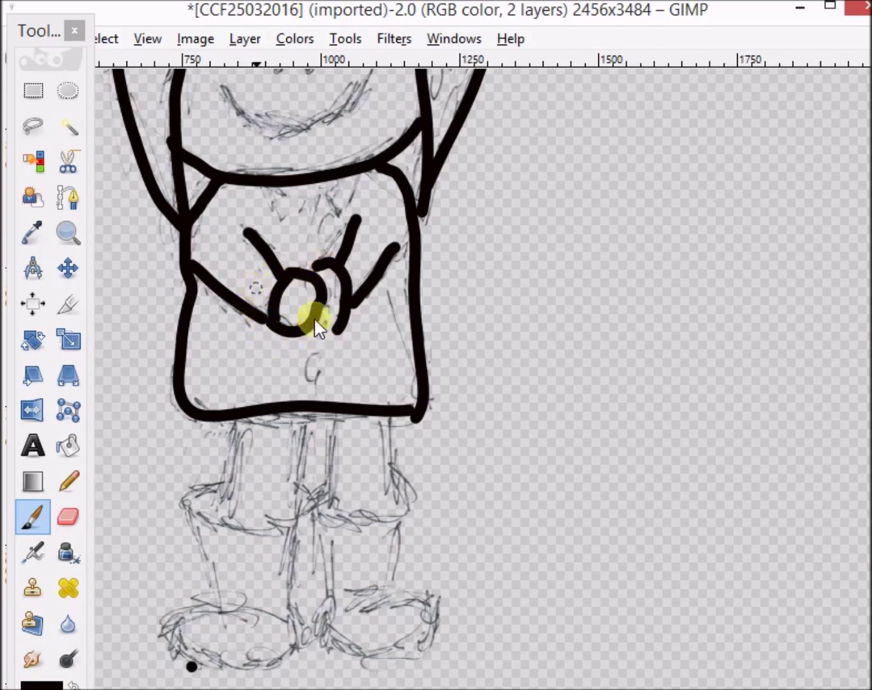
pyautogui.moveTo(312, 317)
pyautogui.mouseDown()
pyautogui.moveTo(335, 330)
pyautogui.moveTo(354, 309)
pyautogui.mouseUp()
pyautogui.moveTo(304, 268); pyautogui.dragTo(330, 264)
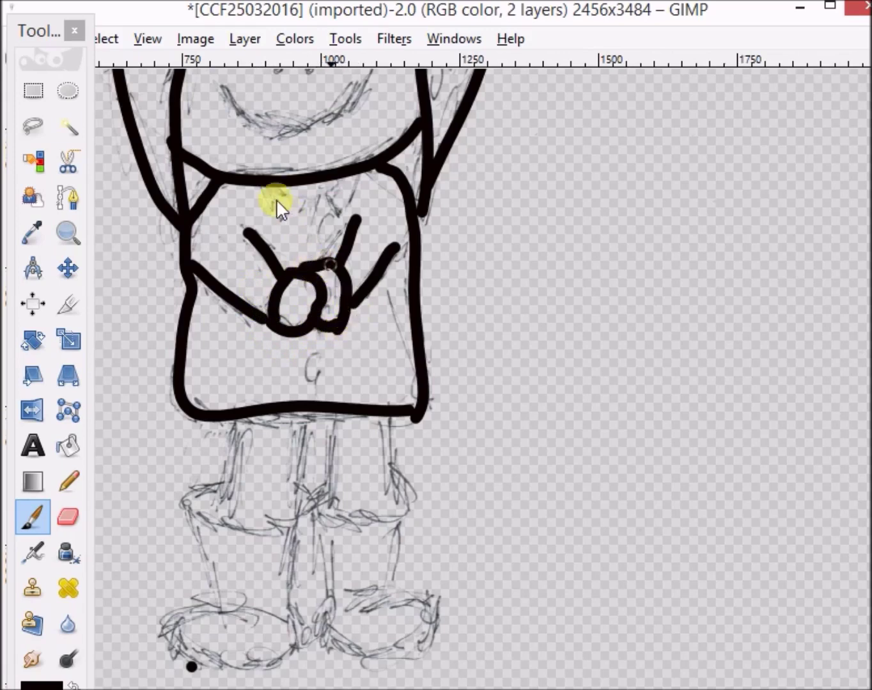
# Step: Ink the pointed V collar and a centre line down the coat to the hem
pyautogui.moveTo(256, 182)
pyautogui.mouseDown()
pyautogui.moveTo(293, 234)
pyautogui.moveTo(315, 206)
pyautogui.mouseUp()
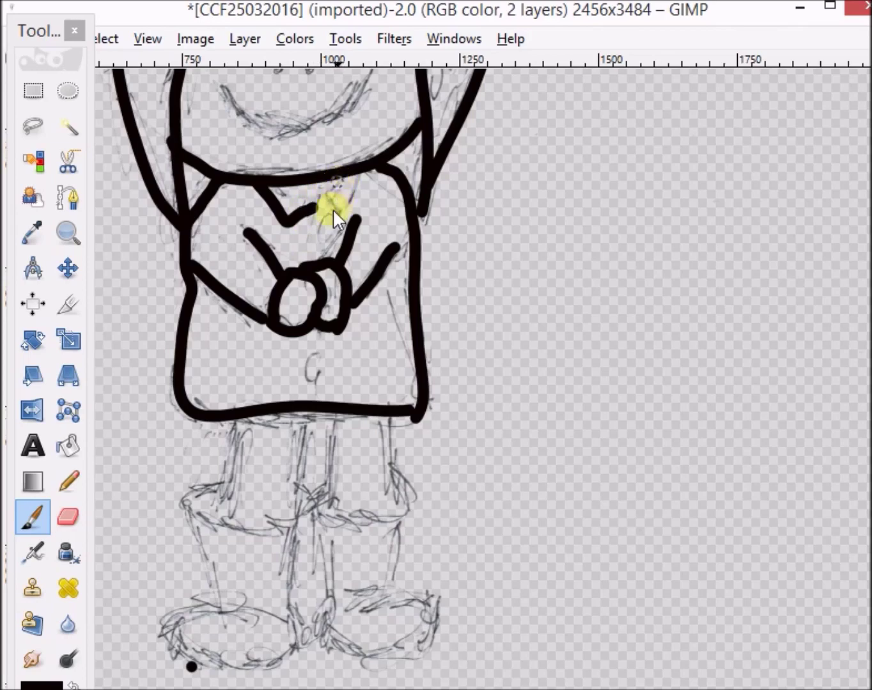
pyautogui.moveTo(323, 198)
pyautogui.mouseDown()
pyautogui.moveTo(334, 211)
pyautogui.moveTo(351, 202)
pyautogui.moveTo(362, 181)
pyautogui.mouseUp()
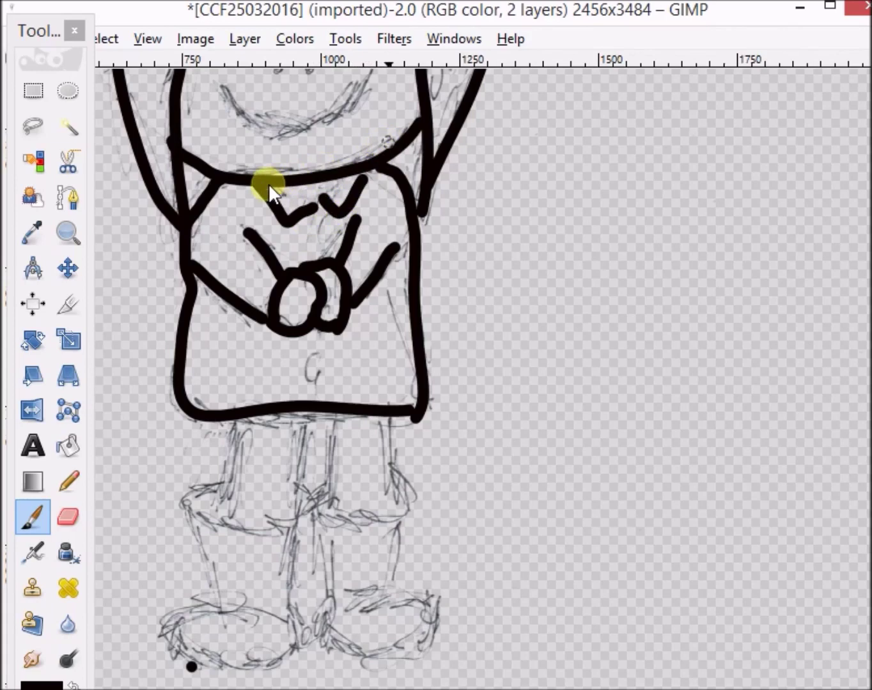
pyautogui.moveTo(287, 200)
pyautogui.mouseDown()
pyautogui.moveTo(317, 213)
pyautogui.moveTo(355, 200)
pyautogui.moveTo(369, 171)
pyautogui.mouseUp()
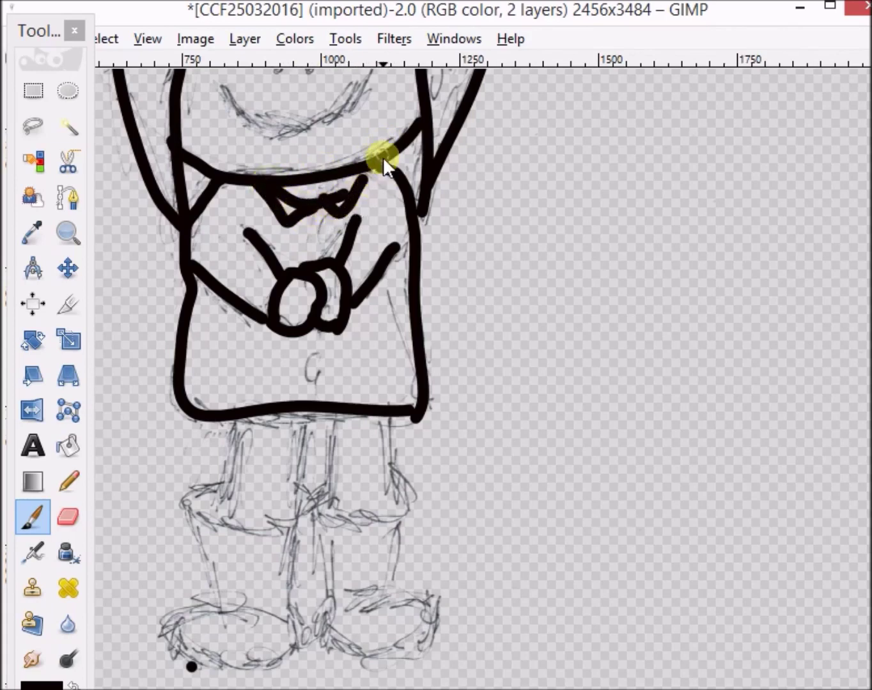
pyautogui.moveTo(322, 195); pyautogui.dragTo(312, 292)
pyautogui.moveTo(308, 344)
pyautogui.mouseDown()
pyautogui.moveTo(316, 327)
pyautogui.moveTo(311, 393)
pyautogui.mouseUp()
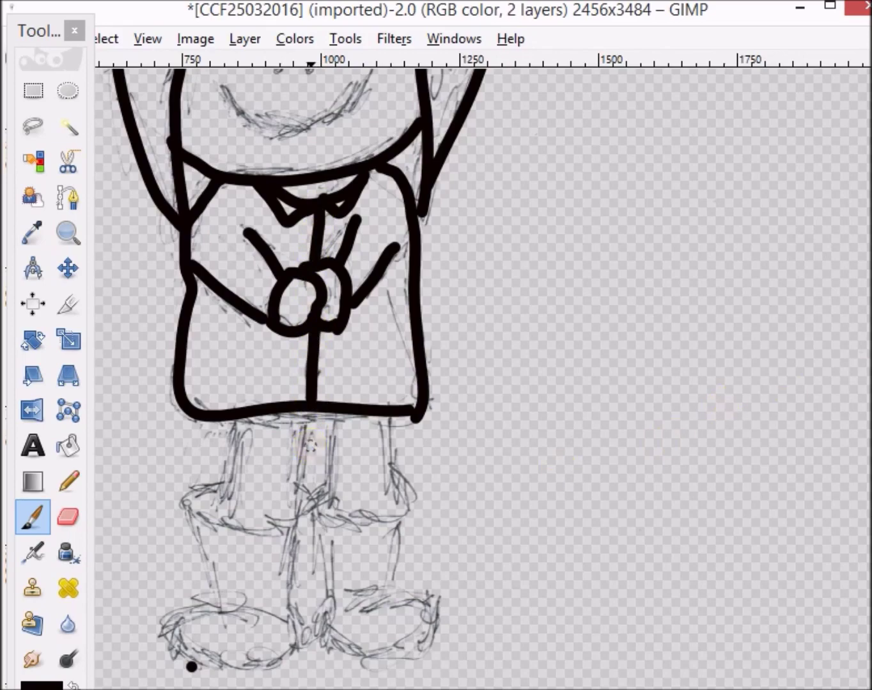
pyautogui.scroll(-5, 346, 455)
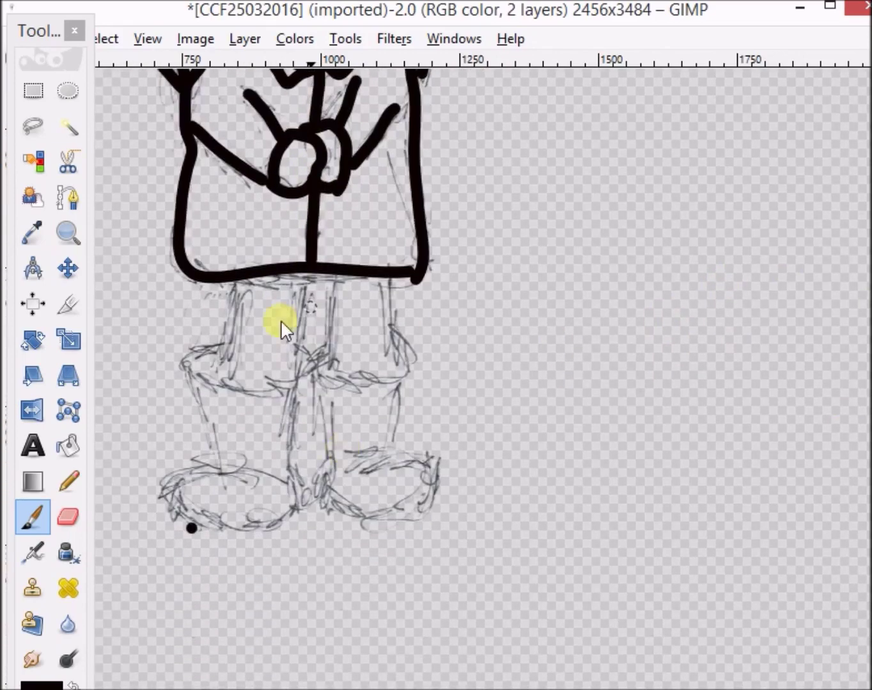
# Step: Ink the inner and outer lines of both legs in thick black
pyautogui.moveTo(235, 278); pyautogui.dragTo(233, 323)
pyautogui.moveTo(232, 366); pyautogui.dragTo(231, 438)
pyautogui.moveTo(306, 270); pyautogui.dragTo(283, 436)
pyautogui.moveTo(331, 271); pyautogui.dragTo(336, 427)
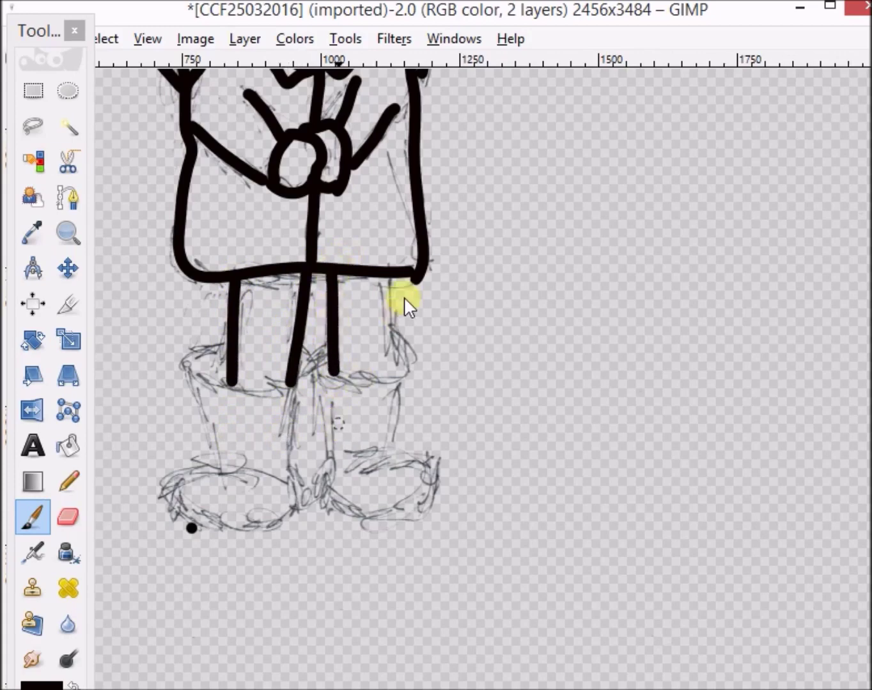
pyautogui.moveTo(391, 276); pyautogui.dragTo(380, 433)
# Step: Ink the top cuffs of the left and right boots
pyautogui.moveTo(227, 344)
pyautogui.mouseDown()
pyautogui.moveTo(190, 362)
pyautogui.moveTo(186, 379)
pyautogui.moveTo(199, 398)
pyautogui.moveTo(221, 392)
pyautogui.mouseUp()
pyautogui.moveTo(272, 404)
pyautogui.mouseDown()
pyautogui.moveTo(327, 385)
pyautogui.moveTo(344, 358)
pyautogui.moveTo(338, 349)
pyautogui.moveTo(317, 354)
pyautogui.moveTo(262, 369)
pyautogui.mouseUp()
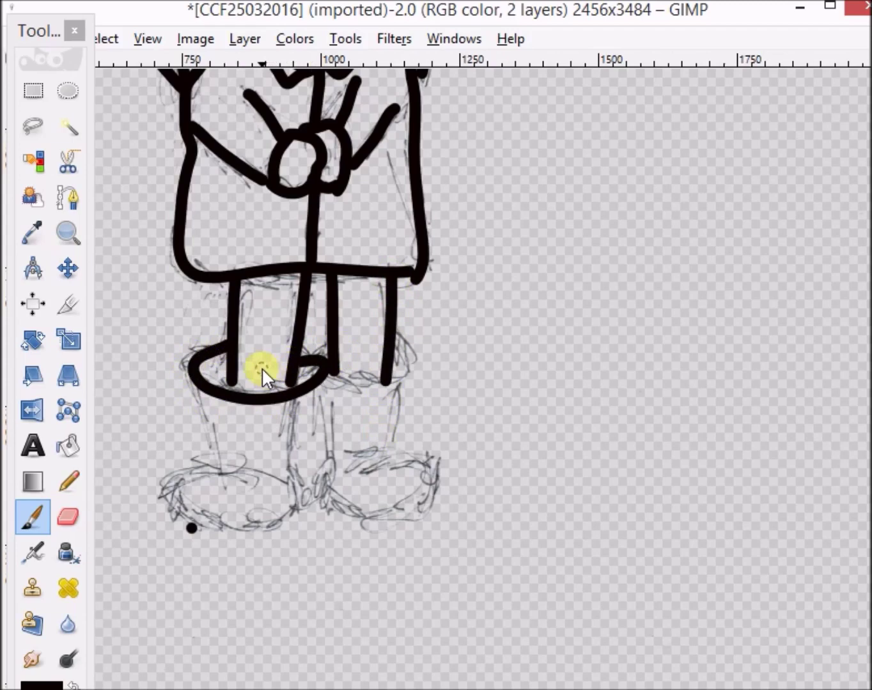
pyautogui.moveTo(315, 379)
pyautogui.mouseDown()
pyautogui.moveTo(361, 397)
pyautogui.moveTo(402, 386)
pyautogui.moveTo(376, 363)
pyautogui.mouseUp()
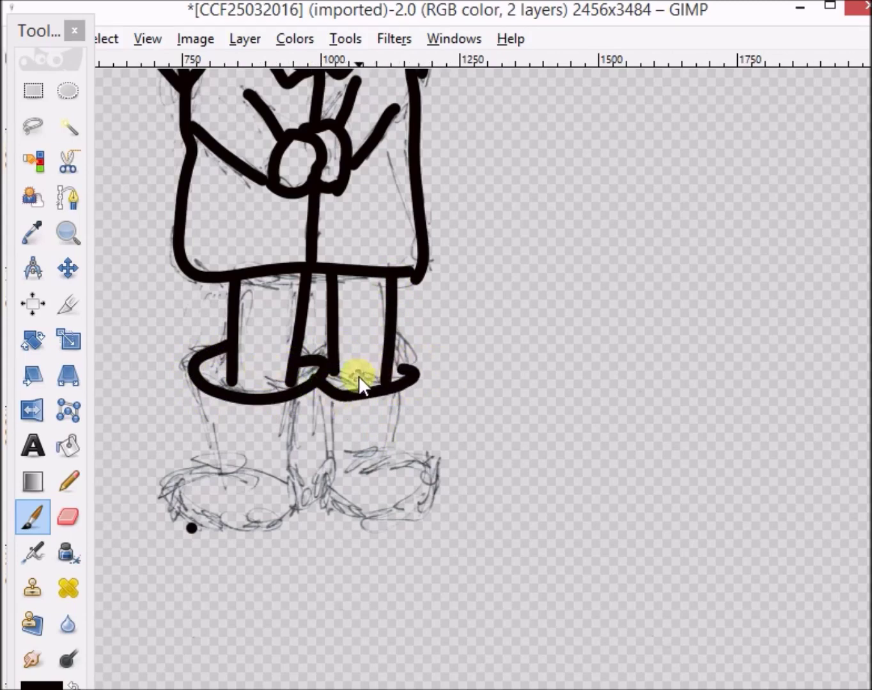
# Step: Outline the sides and feet of both boots in black
pyautogui.moveTo(202, 387); pyautogui.dragTo(220, 473)
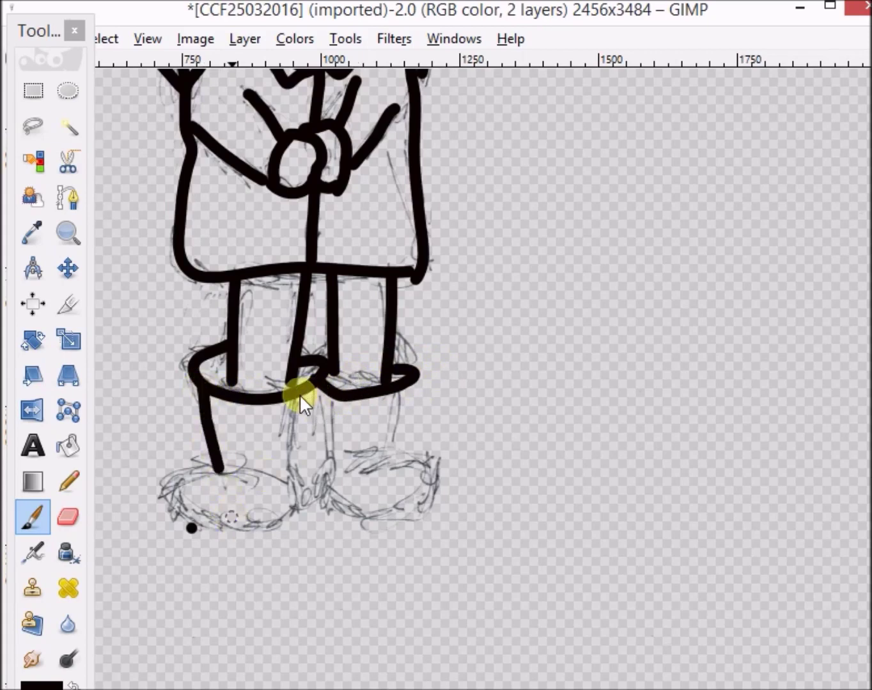
pyautogui.moveTo(295, 394); pyautogui.dragTo(283, 493)
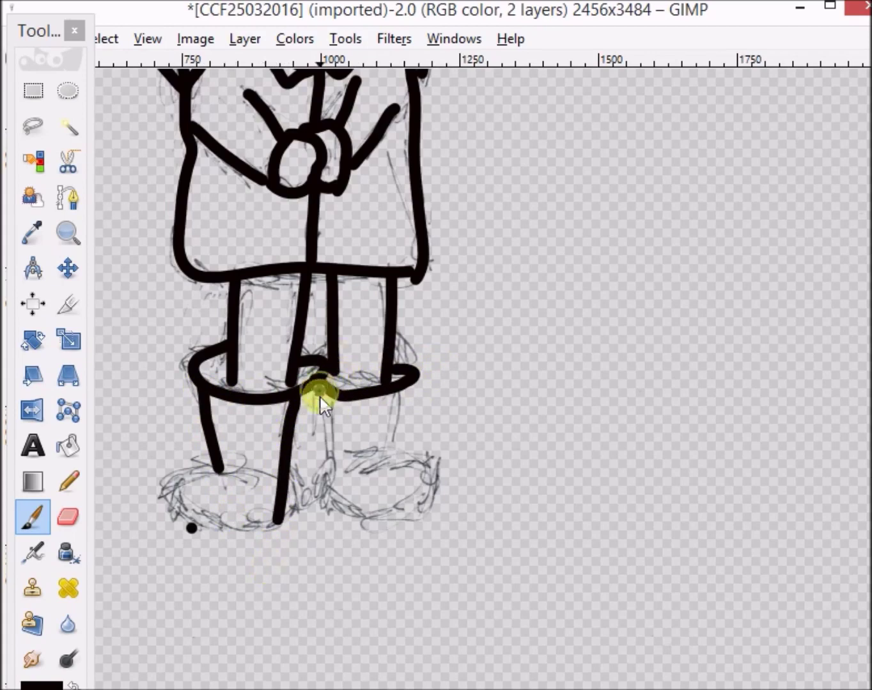
pyautogui.moveTo(319, 391); pyautogui.dragTo(325, 510)
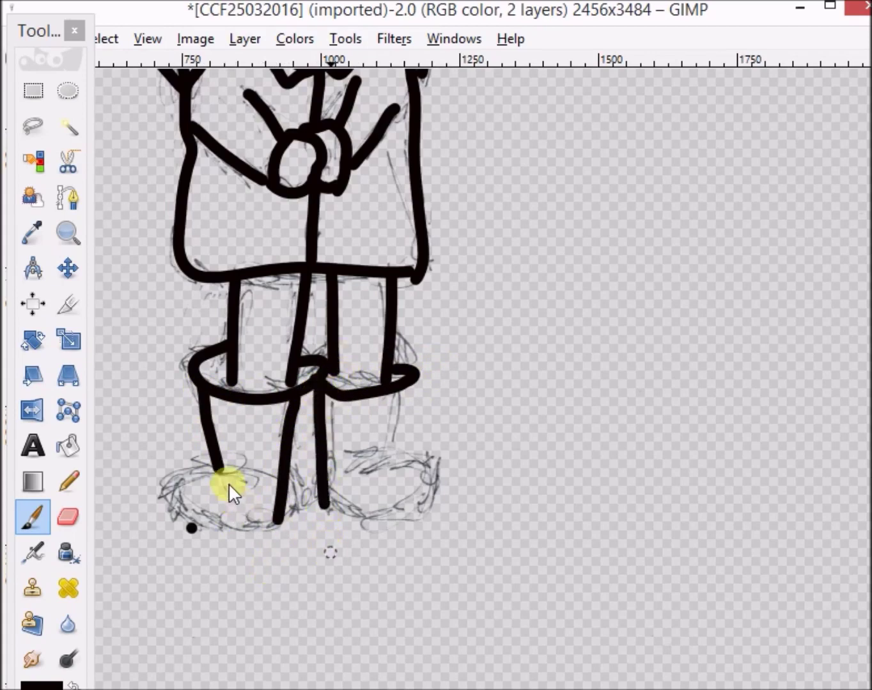
pyautogui.moveTo(216, 472)
pyautogui.mouseDown()
pyautogui.moveTo(178, 472)
pyautogui.moveTo(169, 487)
pyautogui.moveTo(190, 538)
pyautogui.moveTo(245, 540)
pyautogui.moveTo(314, 498)
pyautogui.mouseUp()
pyautogui.moveTo(411, 382)
pyautogui.mouseDown()
pyautogui.moveTo(389, 503)
pyautogui.moveTo(409, 460)
pyautogui.moveTo(441, 494)
pyautogui.moveTo(421, 545)
pyautogui.moveTo(298, 496)
pyautogui.mouseUp()
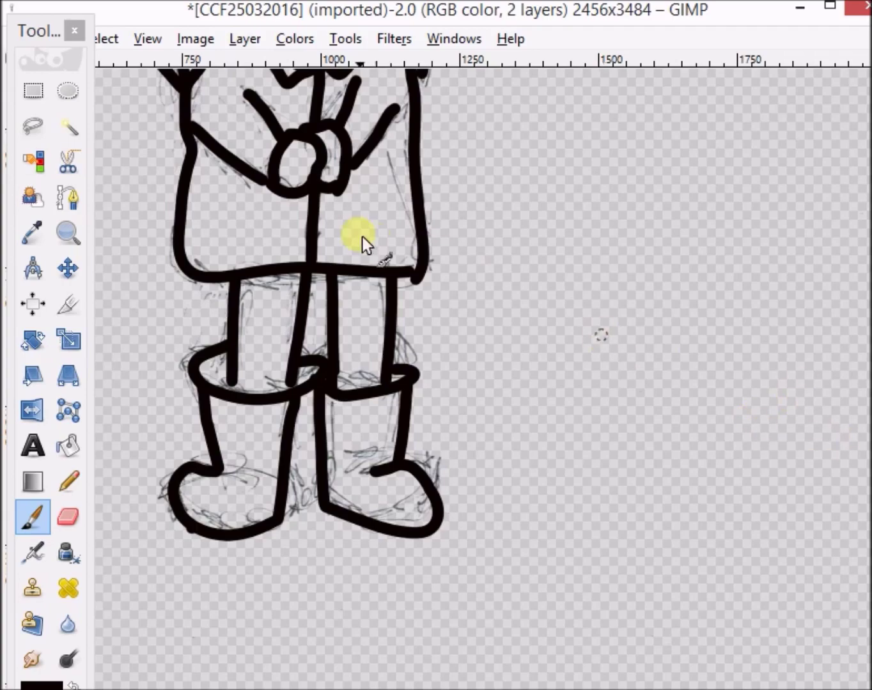
pyautogui.scroll(8, 366, 251)
# Step: Paint the second eye dot and a wide smiling mouth, then select the Eraser
pyautogui.scroll(-3, 366, 250)
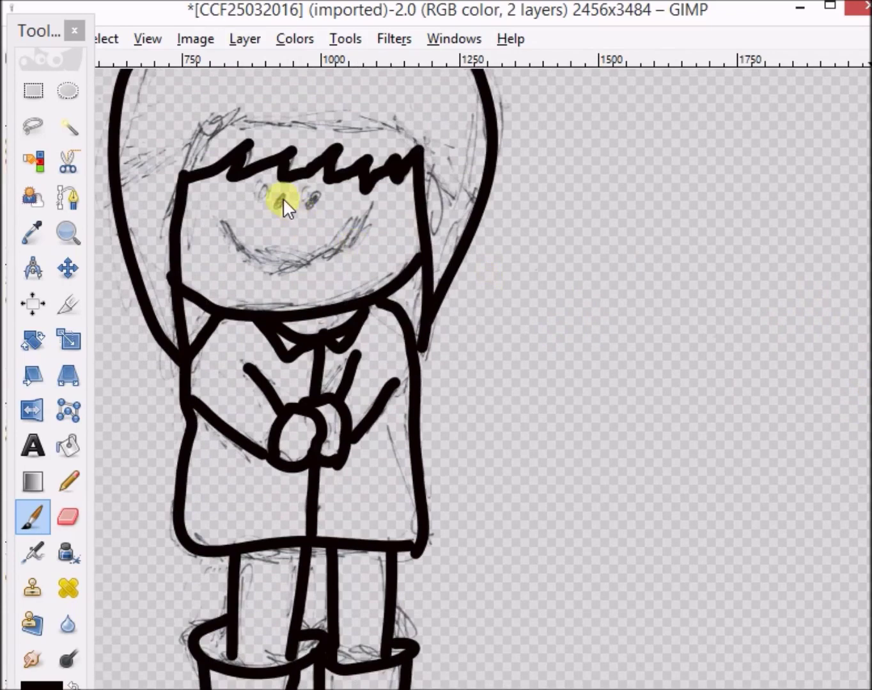
pyautogui.click(307, 202)
pyautogui.moveTo(222, 222)
pyautogui.mouseDown()
pyautogui.moveTo(242, 254)
pyautogui.moveTo(298, 277)
pyautogui.moveTo(357, 260)
pyautogui.moveTo(369, 225)
pyautogui.mouseUp()
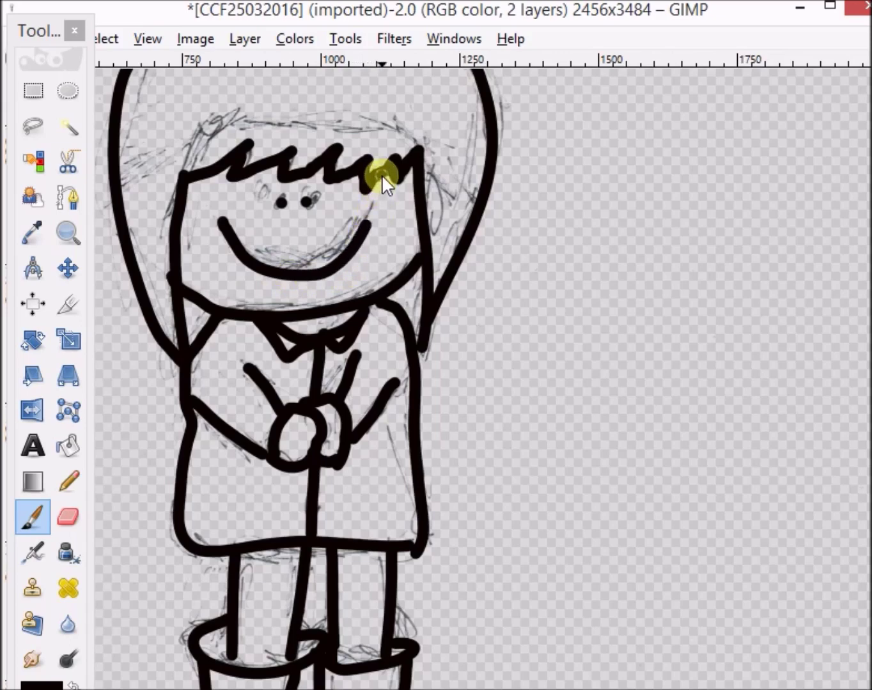
pyautogui.click(67, 515)
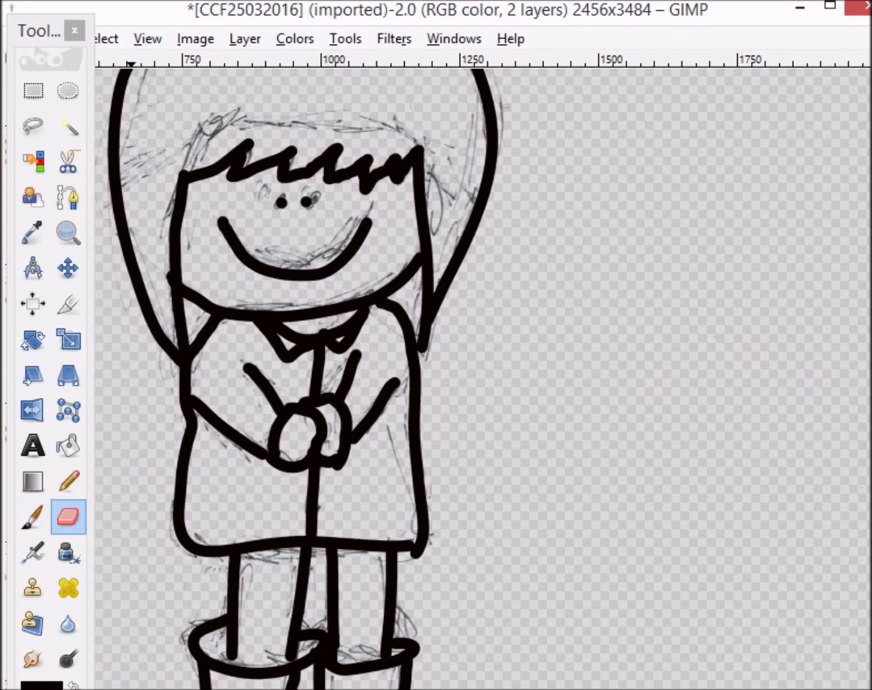
# Step: At 100% zoom, touch up the dress hem corner, centre line and shoulder line
pyautogui.click(182, 649)
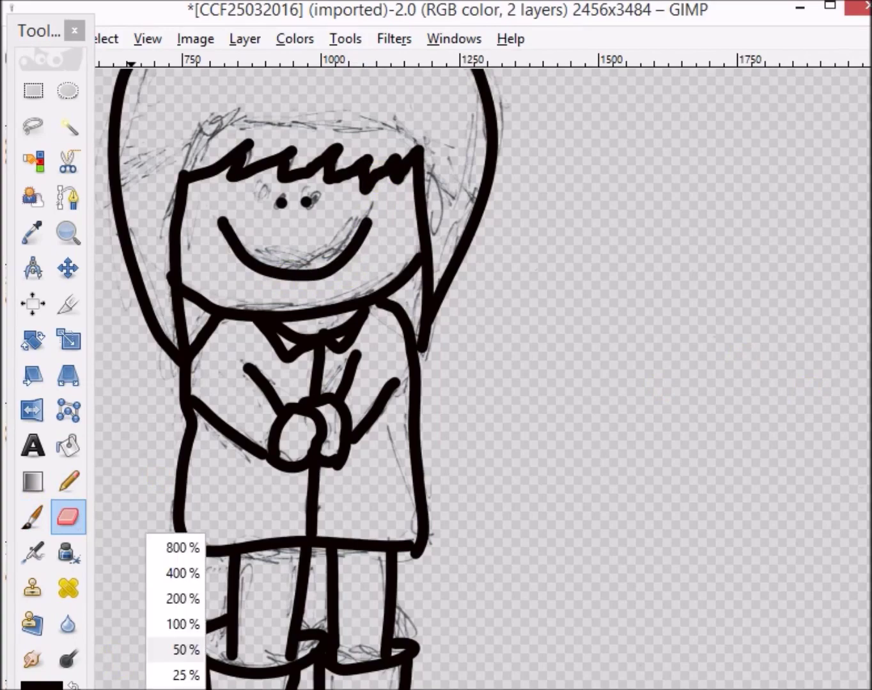
pyautogui.click(194, 625)
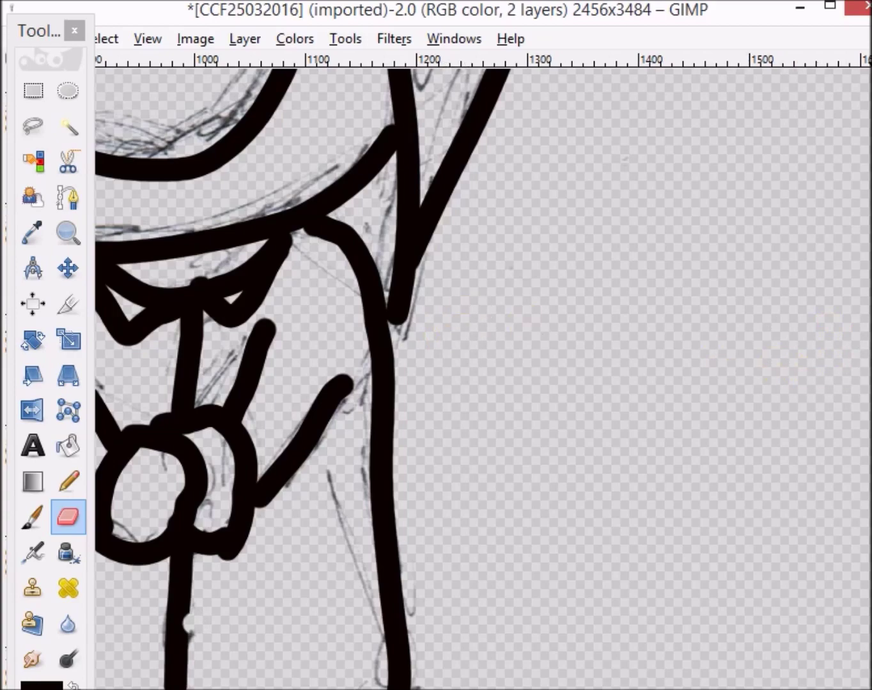
pyautogui.scroll(-5, 730, 402)
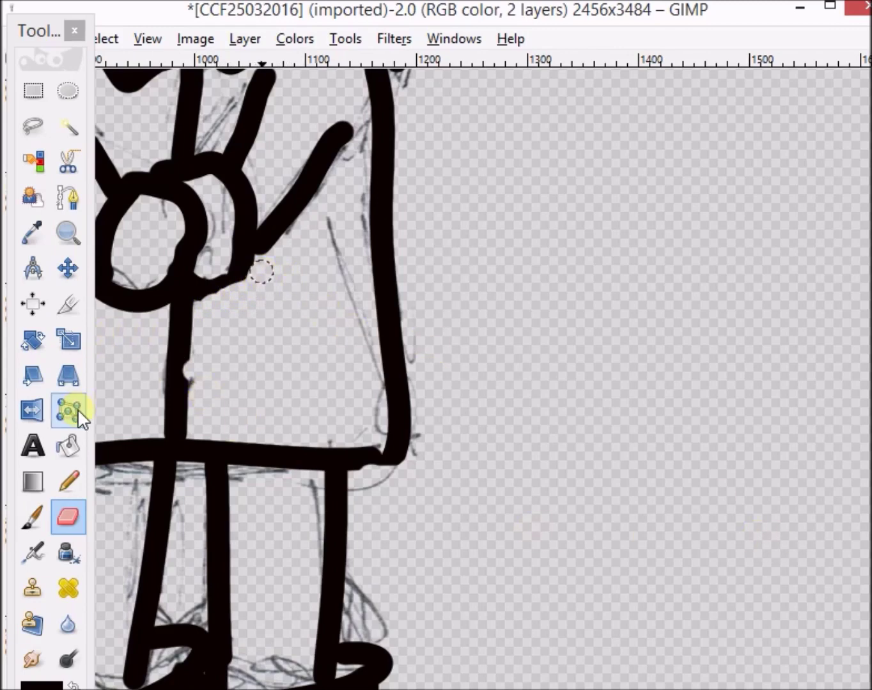
pyautogui.click(33, 514)
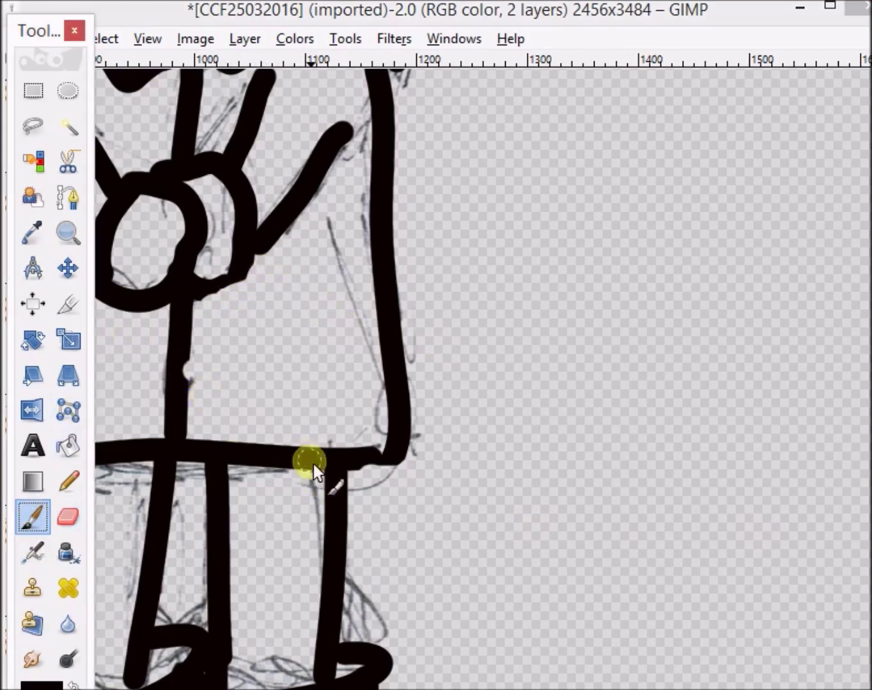
pyautogui.moveTo(368, 461)
pyautogui.mouseDown()
pyautogui.moveTo(410, 459)
pyautogui.moveTo(412, 427)
pyautogui.mouseUp()
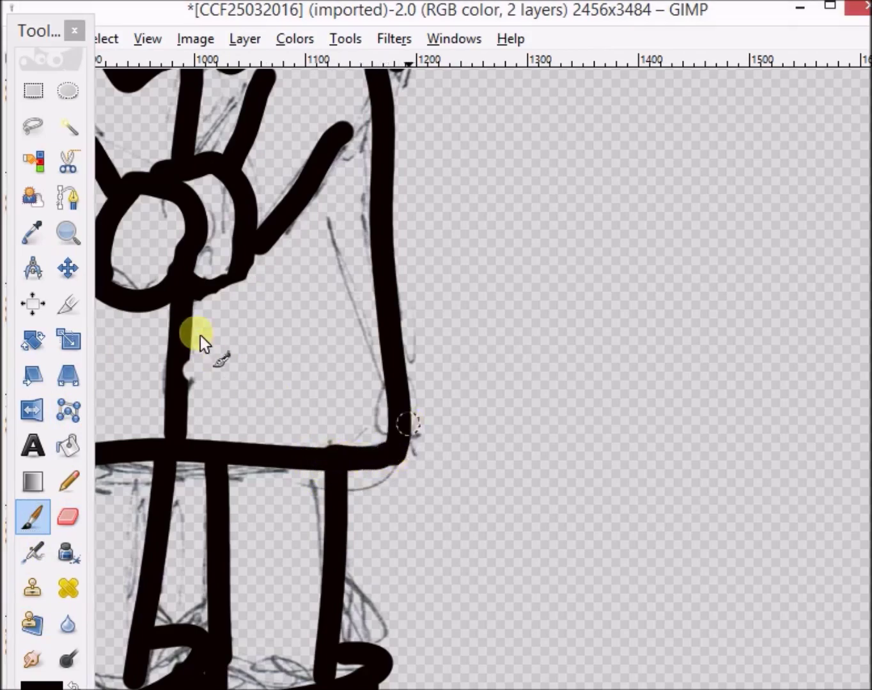
pyautogui.moveTo(185, 312); pyautogui.dragTo(181, 430)
pyautogui.moveTo(181, 277)
pyautogui.mouseDown()
pyautogui.moveTo(205, 301)
pyautogui.moveTo(236, 293)
pyautogui.moveTo(258, 265)
pyautogui.moveTo(260, 233)
pyautogui.mouseUp()
# Step: Draw matching loops where the hood meets each shoulder
pyautogui.scroll(10, 260, 233)
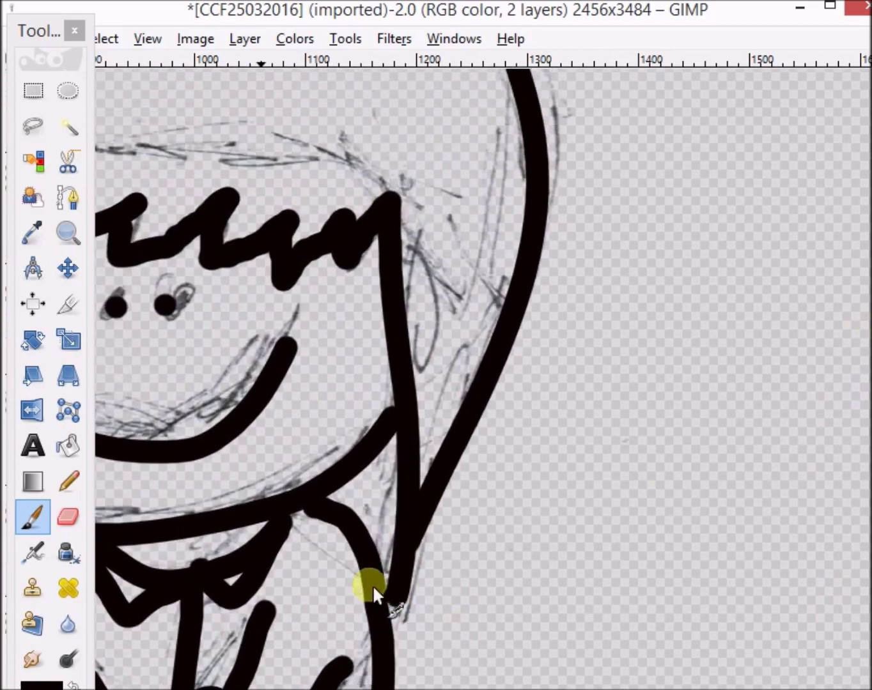
pyautogui.moveTo(373, 601)
pyautogui.mouseDown()
pyautogui.moveTo(360, 633)
pyautogui.moveTo(395, 677)
pyautogui.moveTo(423, 636)
pyautogui.mouseUp()
pyautogui.moveTo(428, 593); pyautogui.dragTo(364, 596)
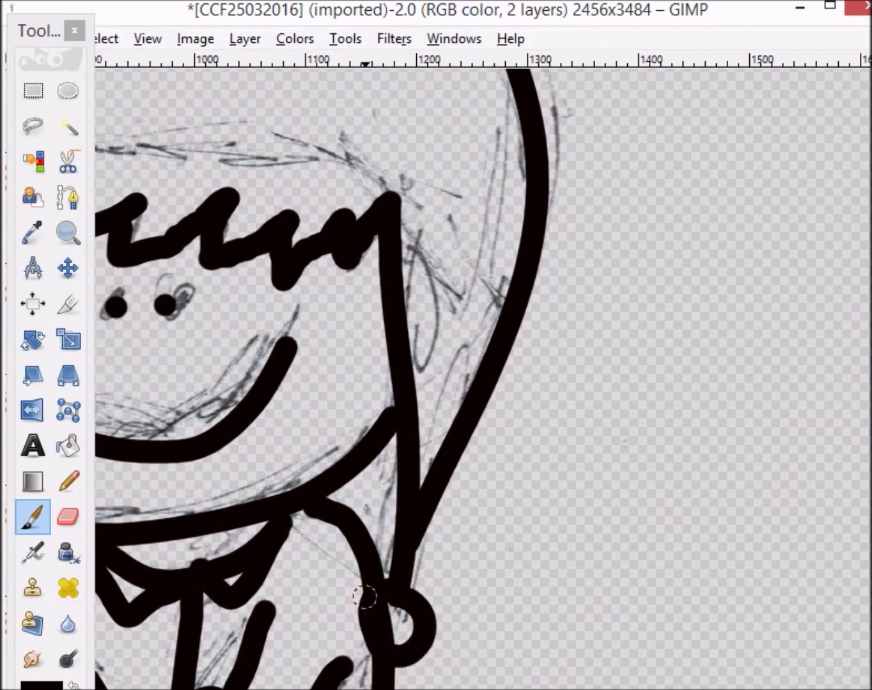
pyautogui.hscroll(-10, 400, 647)
pyautogui.moveTo(341, 596)
pyautogui.mouseDown()
pyautogui.moveTo(292, 619)
pyautogui.moveTo(288, 658)
pyautogui.moveTo(312, 687)
pyautogui.moveTo(341, 684)
pyautogui.moveTo(379, 658)
pyautogui.moveTo(375, 619)
pyautogui.moveTo(341, 601)
pyautogui.moveTo(310, 602)
pyautogui.mouseUp()
# Step: Outline the band above the hair fringe and close its right corner
pyautogui.scroll(-3, 311, 483)
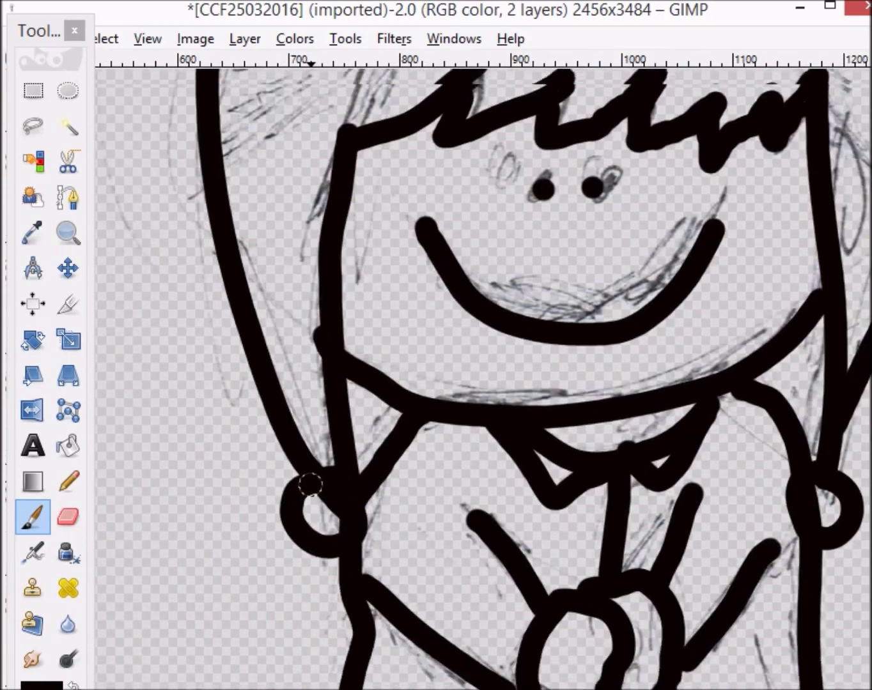
pyautogui.scroll(12, 310, 473)
pyautogui.scroll(-12, 306, 463)
pyautogui.scroll(5, 310, 653)
pyautogui.scroll(5, 310, 653)
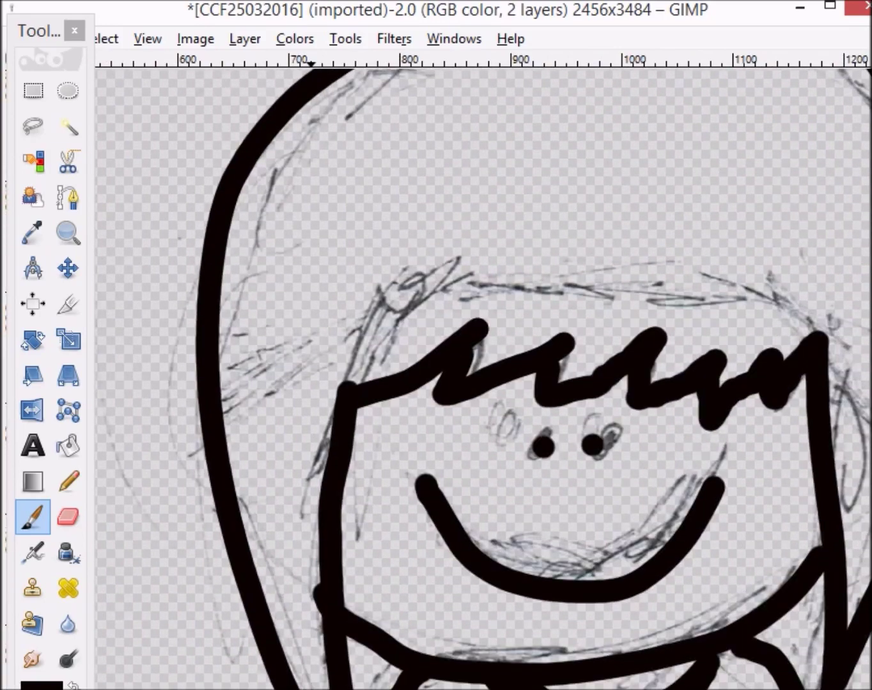
pyautogui.moveTo(363, 382)
pyautogui.mouseDown()
pyautogui.moveTo(404, 259)
pyautogui.moveTo(400, 289)
pyautogui.moveTo(454, 304)
pyautogui.moveTo(617, 310)
pyautogui.moveTo(835, 301)
pyautogui.mouseUp()
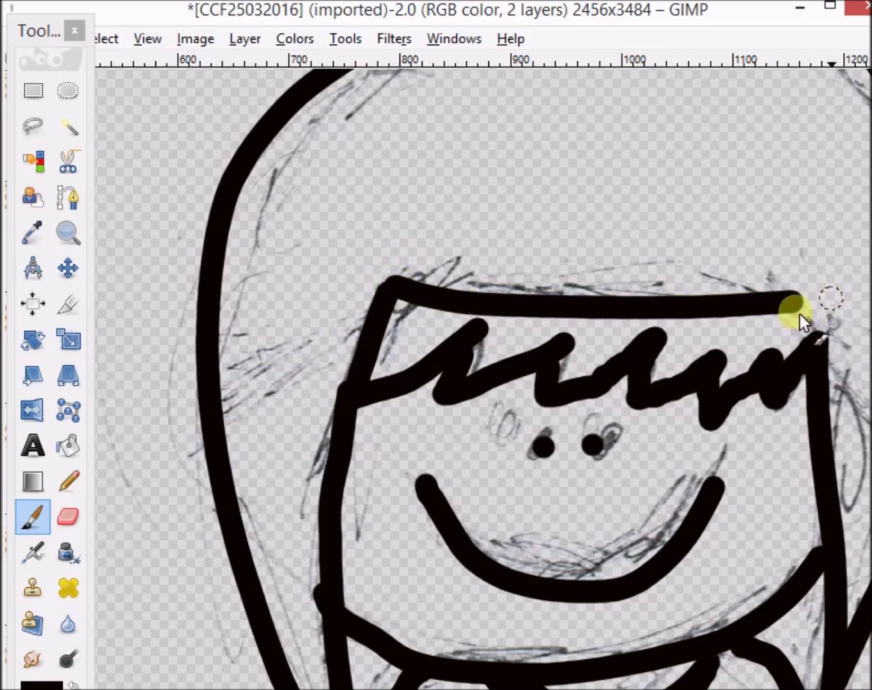
pyautogui.moveTo(798, 300); pyautogui.dragTo(816, 369)
# Step: Extend two leg lines to the boot tops, add the left ankle line, and zoom out
pyautogui.scroll(-15, 816, 370)
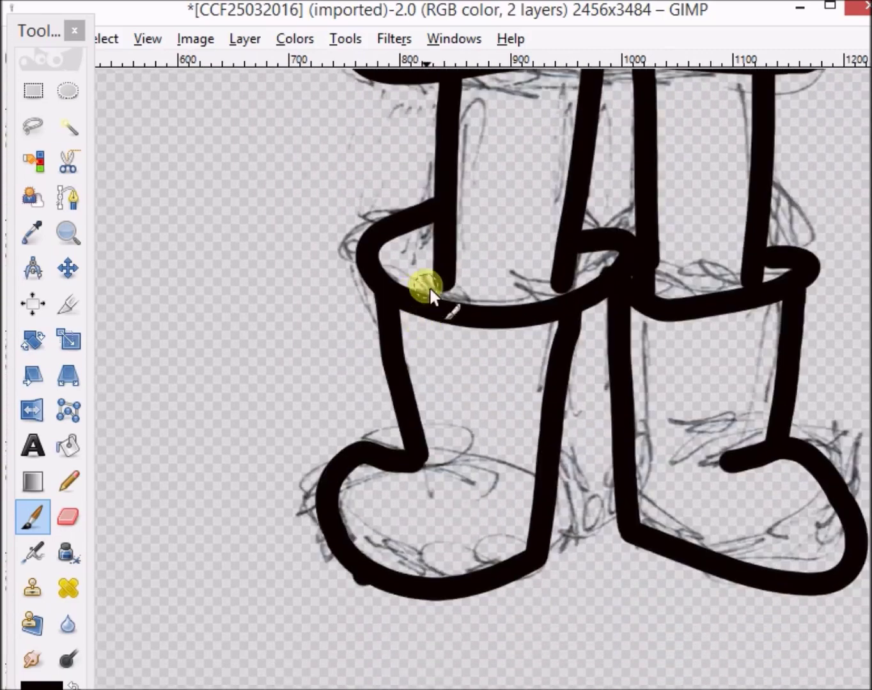
pyautogui.moveTo(450, 286); pyautogui.dragTo(450, 313)
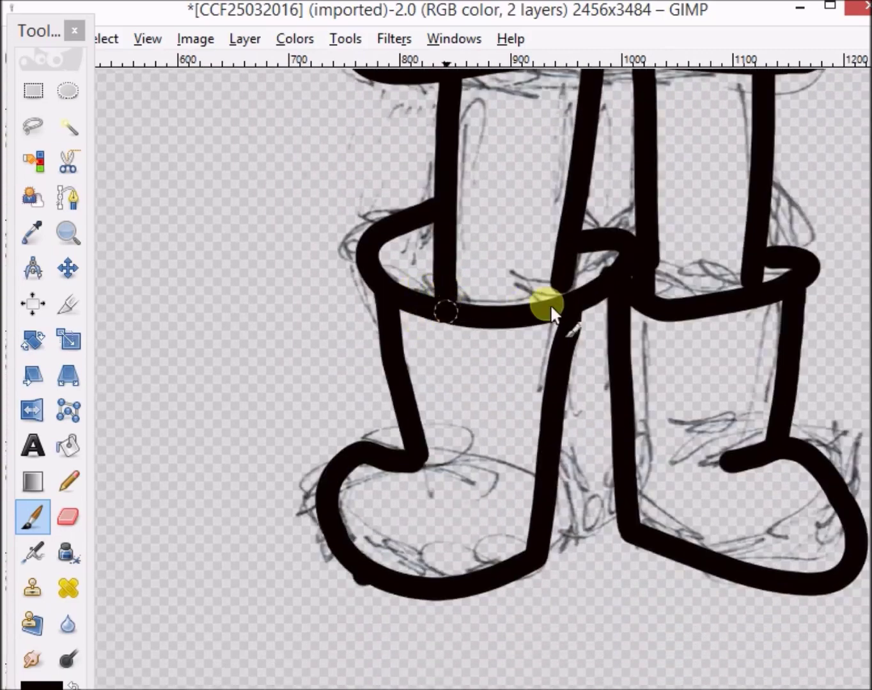
pyautogui.moveTo(561, 286); pyautogui.dragTo(561, 297)
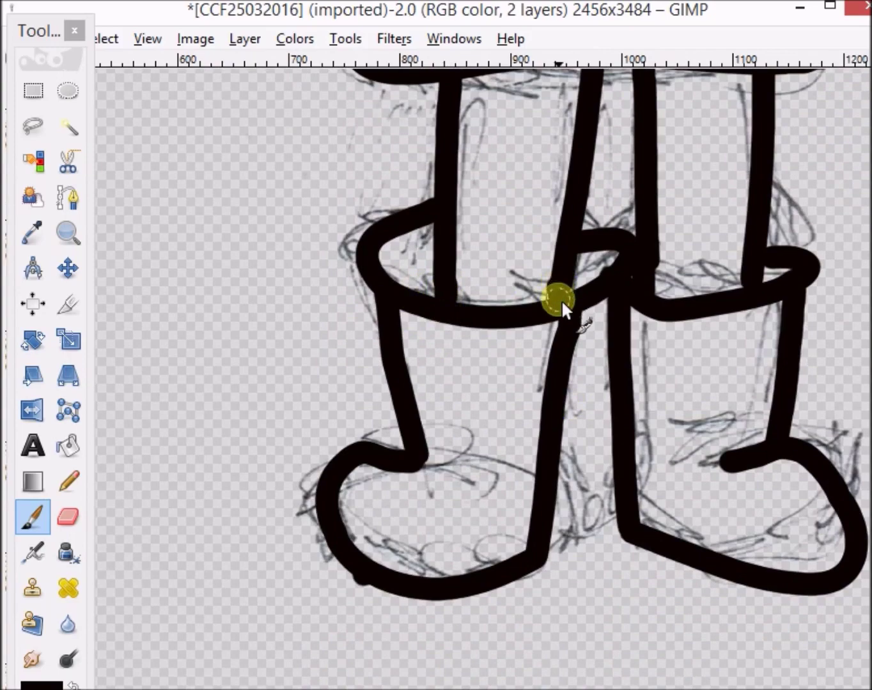
pyautogui.moveTo(415, 462); pyautogui.dragTo(462, 487)
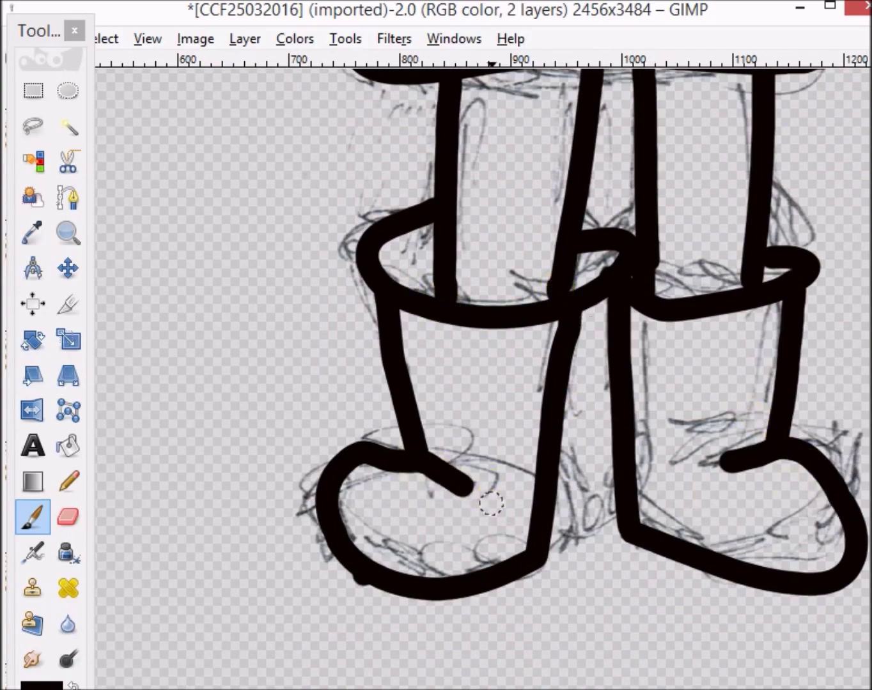
pyautogui.scroll(15, 491, 503)
pyautogui.scroll(-8, 491, 503)
pyautogui.scroll(-8, 492, 503)
pyautogui.scroll(5, 491, 503)
pyautogui.scroll(-2, 492, 504)
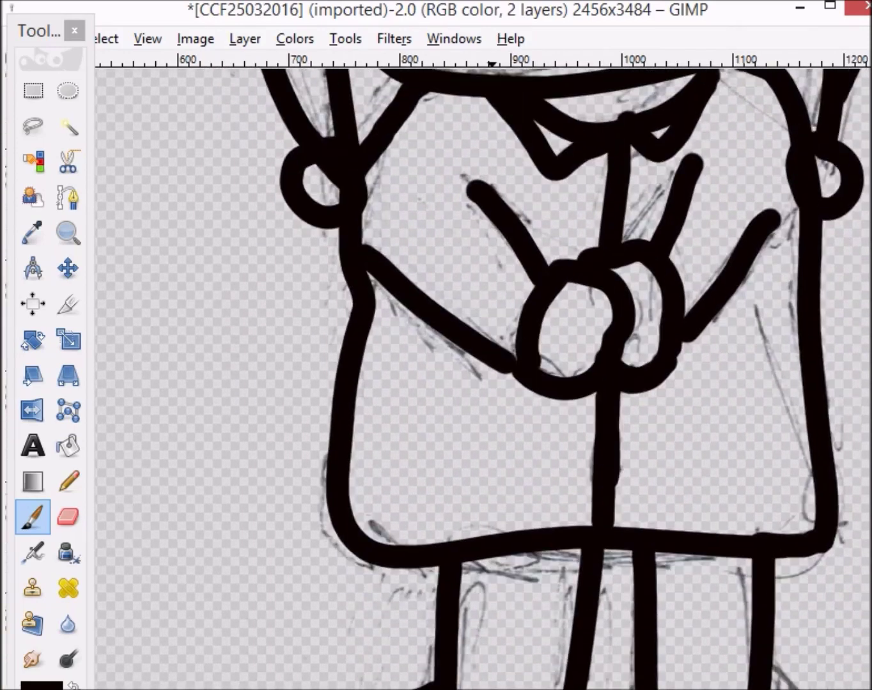
pyautogui.scroll(-4, 491, 504)
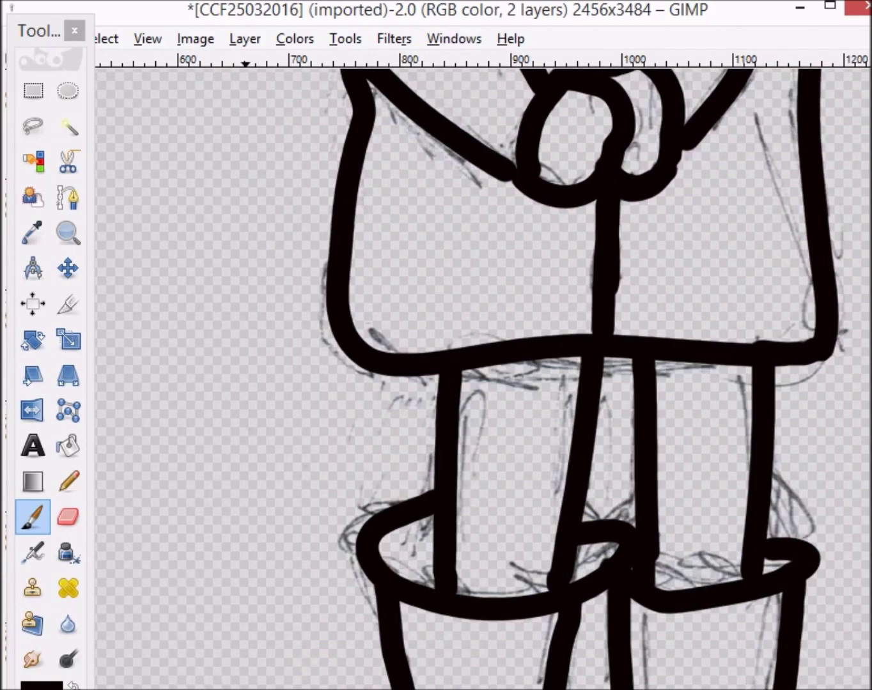
pyautogui.click(185, 685)
pyautogui.click(189, 678)
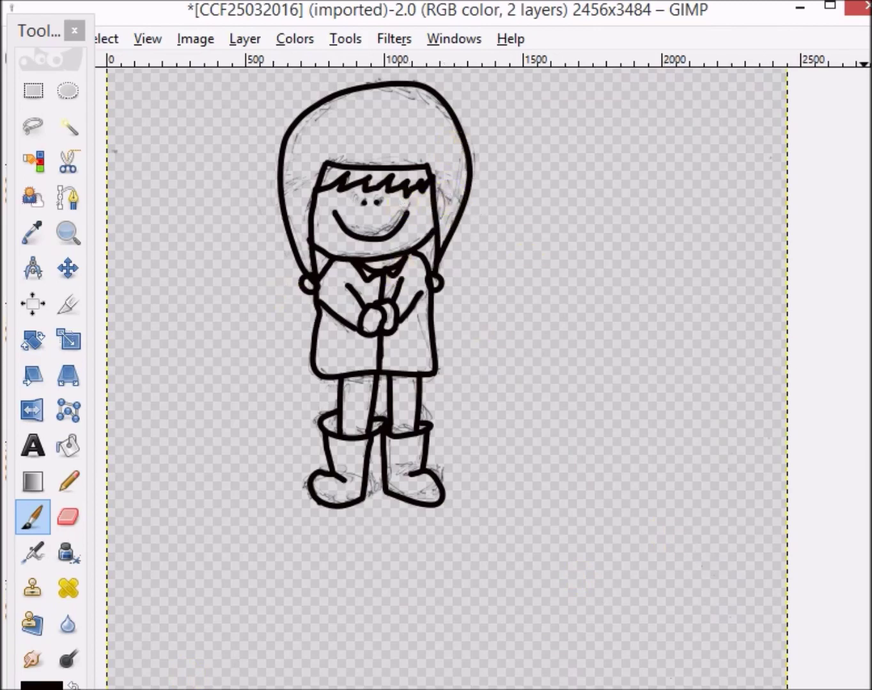
# Step: Select the ink Layer and hide the scanned sketch CCF25032016.jpg in the Layers dialog
pyautogui.hotkey('ctrl', 'l')
pyautogui.moveTo(523, 211); pyautogui.dragTo(565, 210)
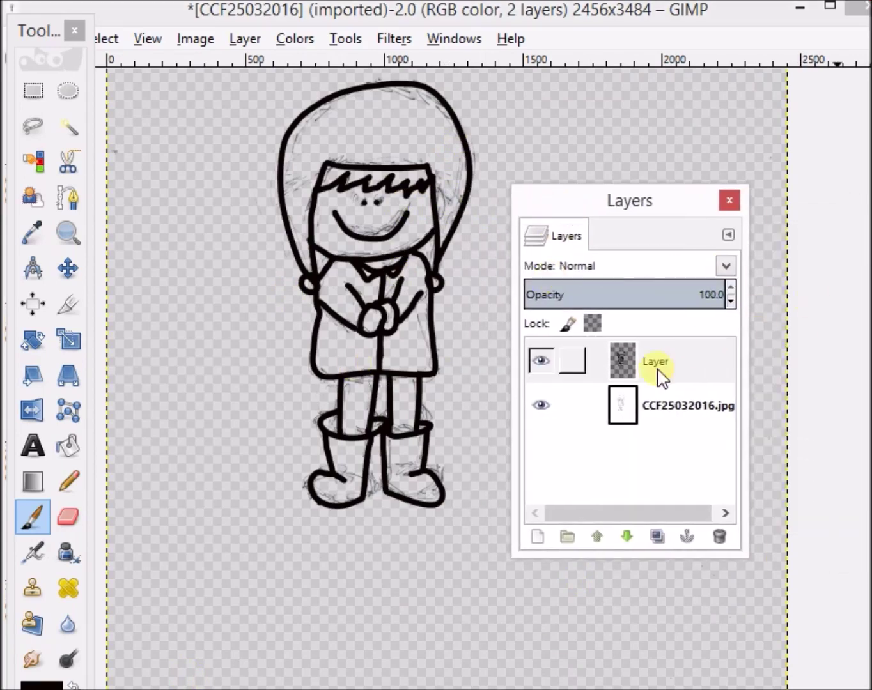
pyautogui.click(641, 380)
pyautogui.click(541, 406)
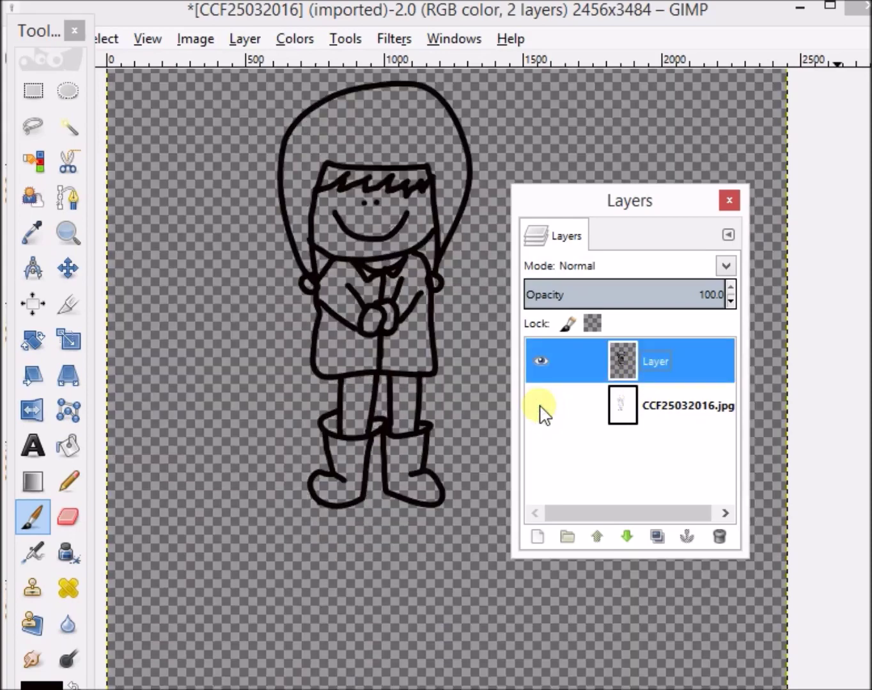
pyautogui.moveTo(568, 209)
pyautogui.mouseDown()
pyautogui.moveTo(781, 253)
pyautogui.moveTo(871, 252)
pyautogui.mouseUp()
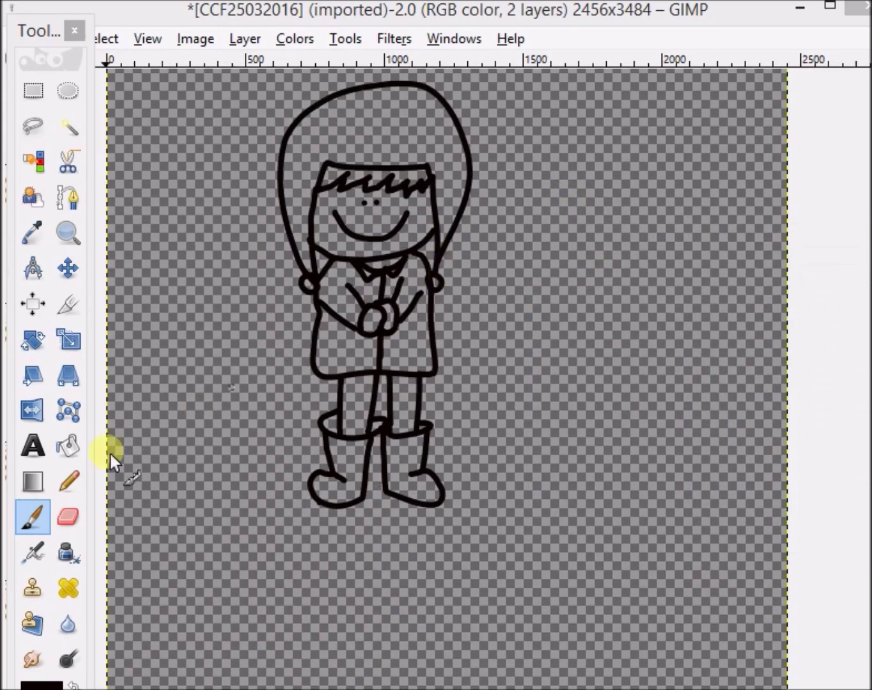
pyautogui.doubleClick(68, 447)
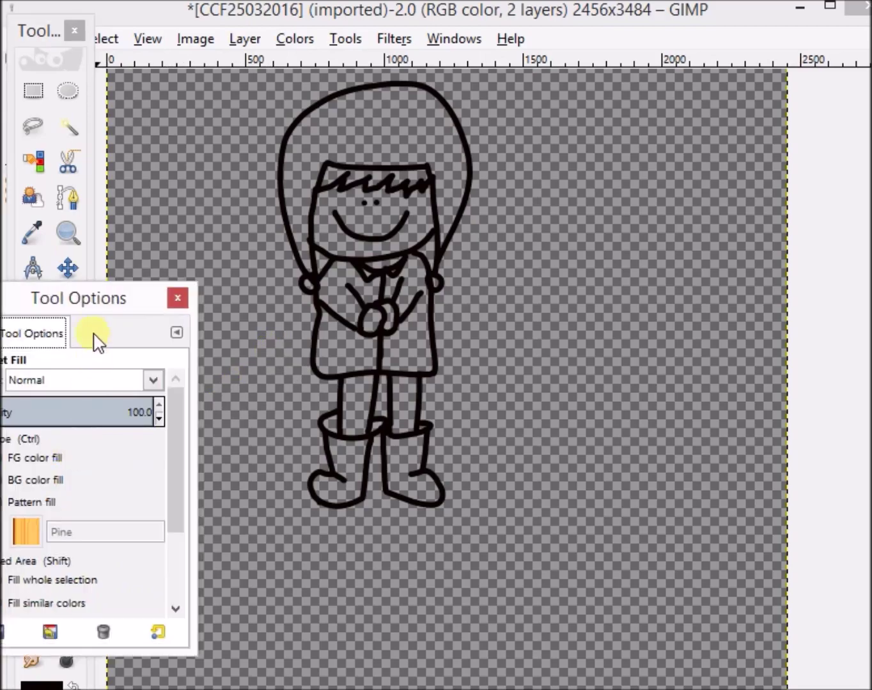
# Step: Close the Bucket Fill options and widen the toolbox to three columns
pyautogui.moveTo(82, 307); pyautogui.dragTo(685, 341)
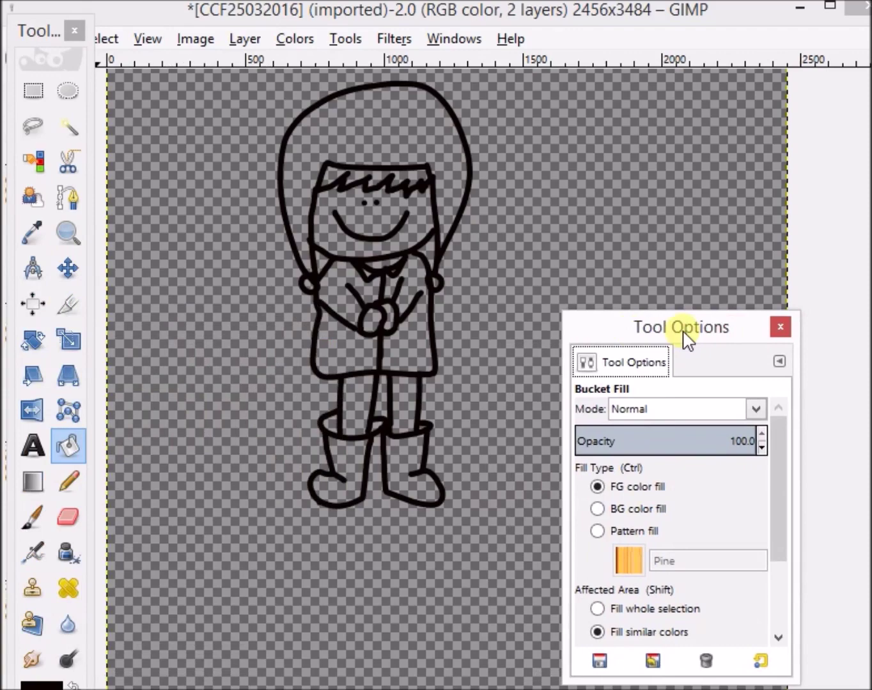
pyautogui.click(788, 327)
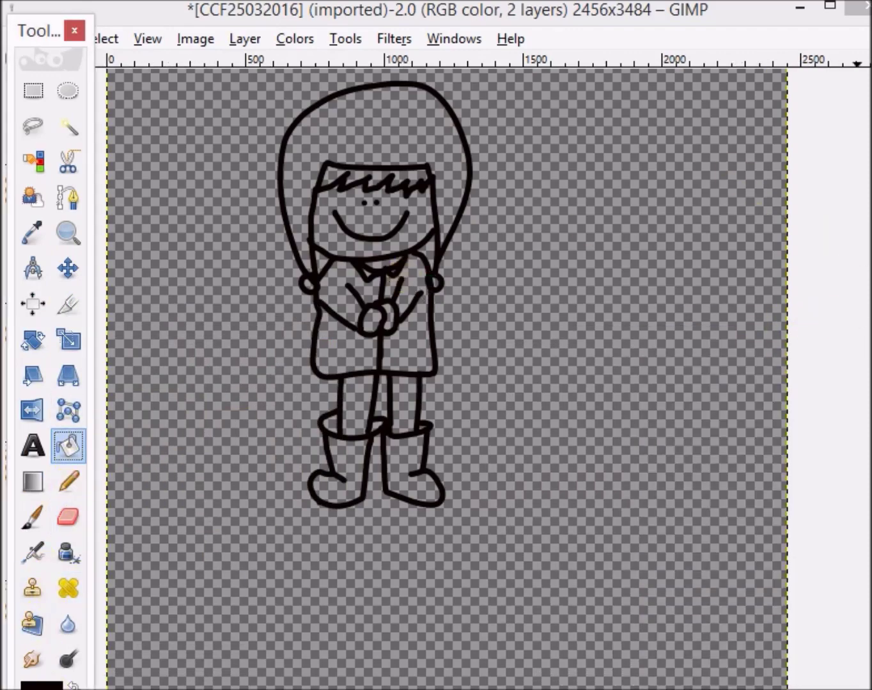
pyautogui.scroll(-3, 447, 377)
pyautogui.scroll(1, 833, 194)
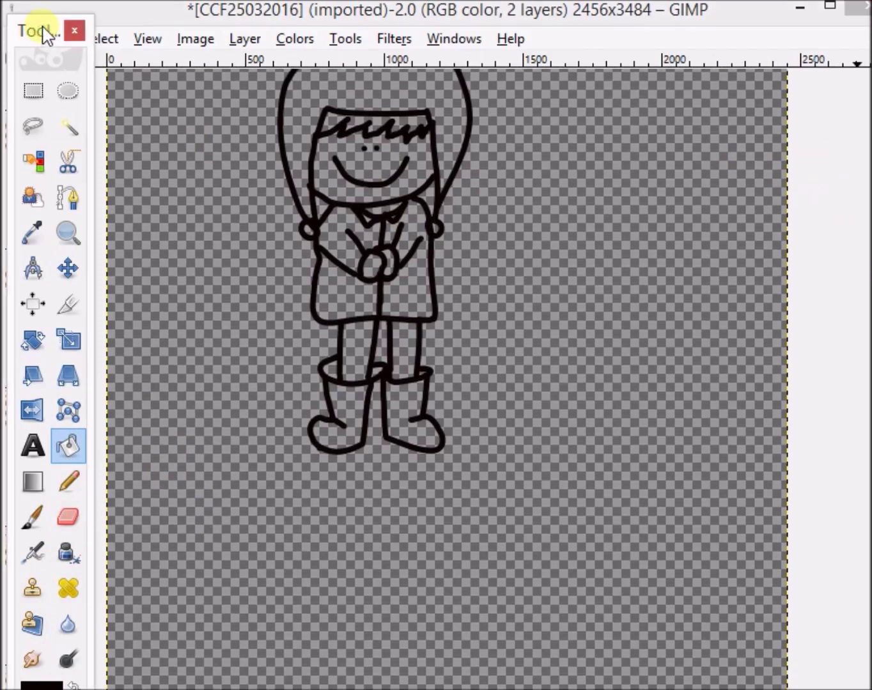
pyautogui.moveTo(45, 33); pyautogui.dragTo(43, 16)
pyautogui.moveTo(101, 451); pyautogui.dragTo(151, 447)
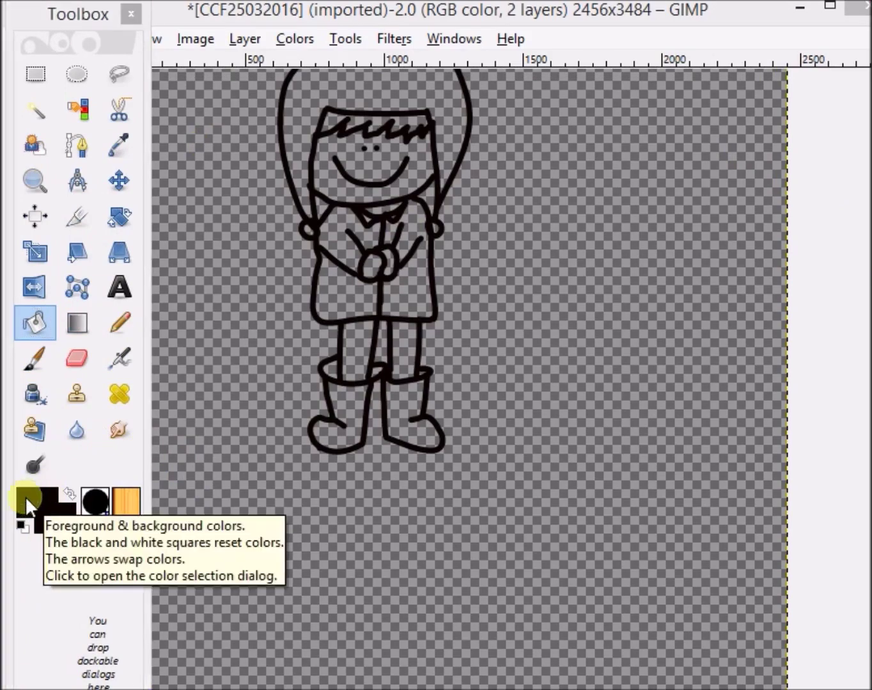
# Step: Set the foreground colour to near-white fdf8f9
pyautogui.moveTo(636, 306); pyautogui.dragTo(415, 292)
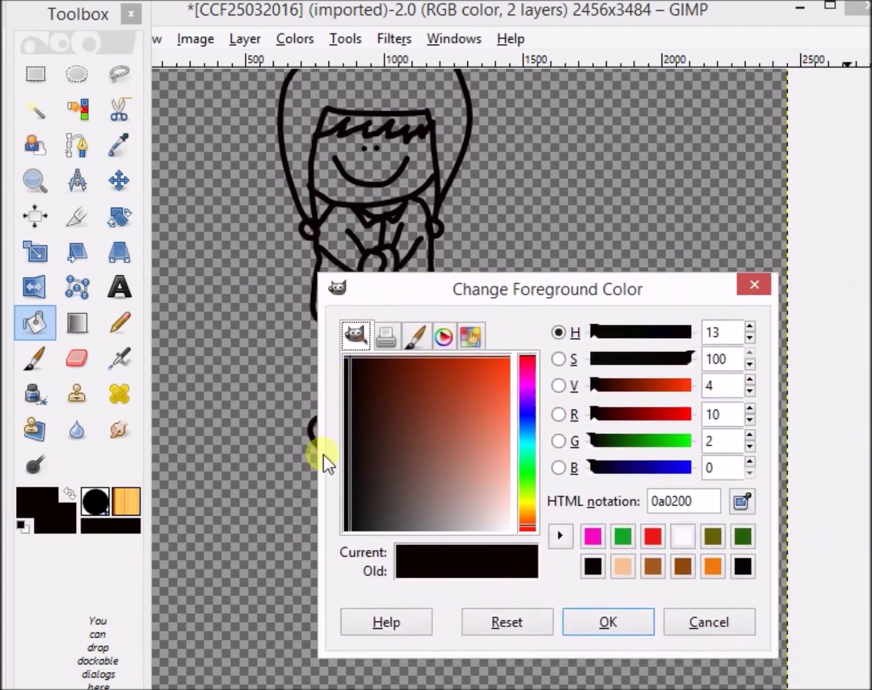
pyautogui.click(683, 536)
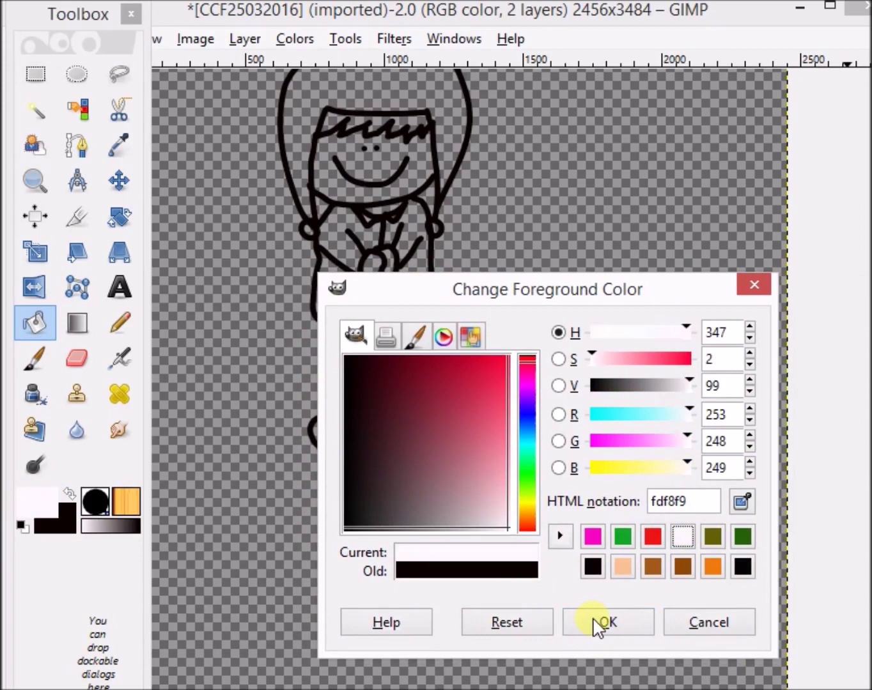
pyautogui.click(597, 624)
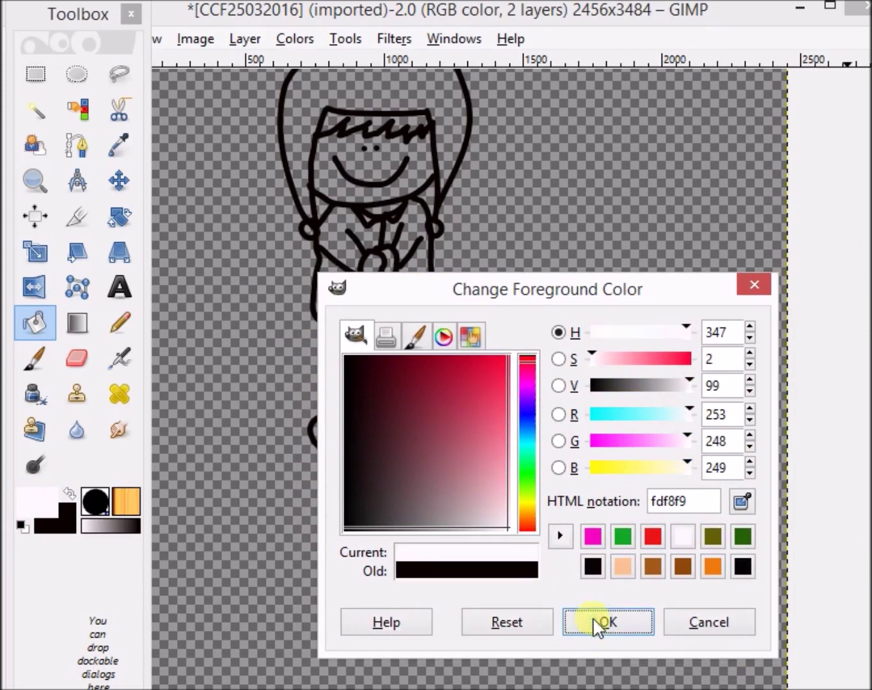
pyautogui.click(679, 540)
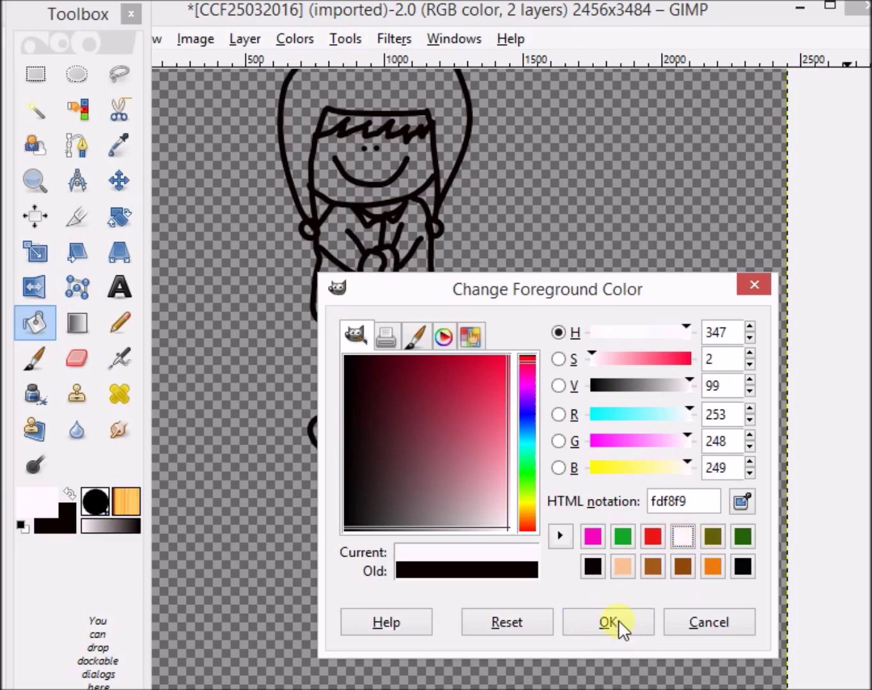
pyautogui.press('Return')
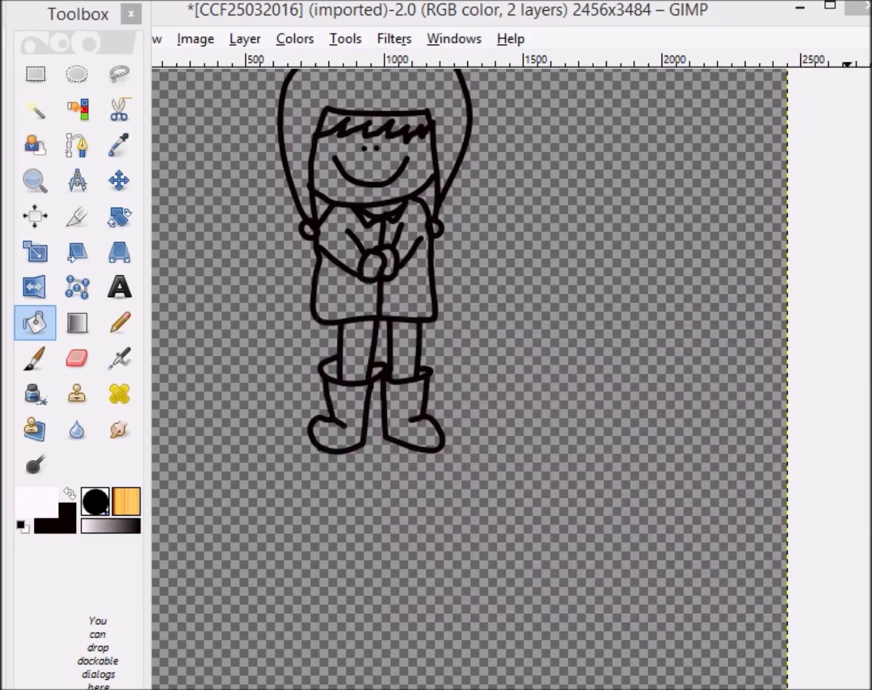
# Step: Bucket-fill both boots, legs, the left boot cuff, the coat sections and hands near-white
pyautogui.moveTo(41, 505); pyautogui.dragTo(385, 358)
pyautogui.click(353, 406)
pyautogui.click(399, 408)
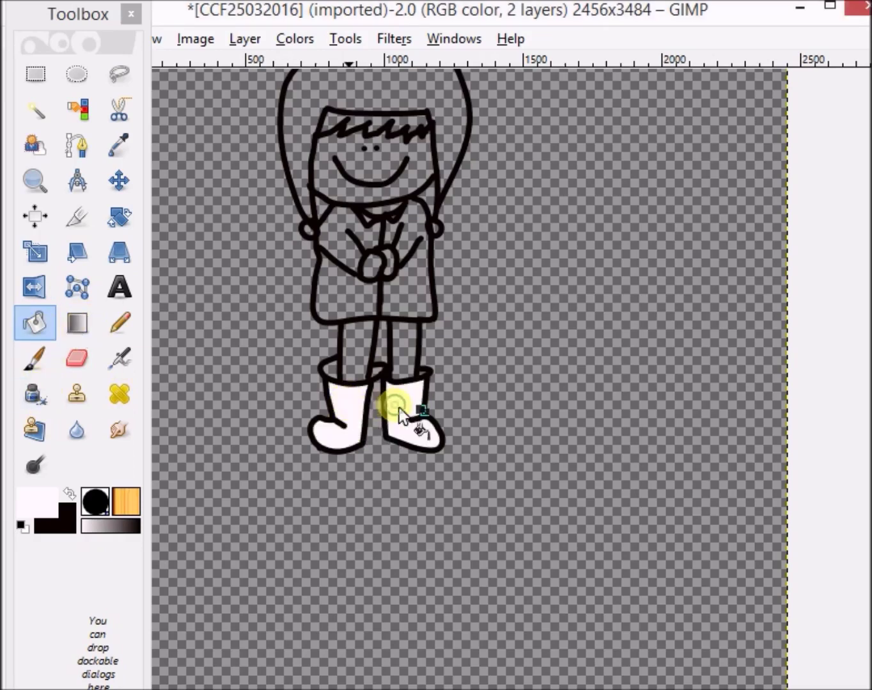
pyautogui.click(399, 362)
pyautogui.click(365, 351)
pyautogui.click(333, 373)
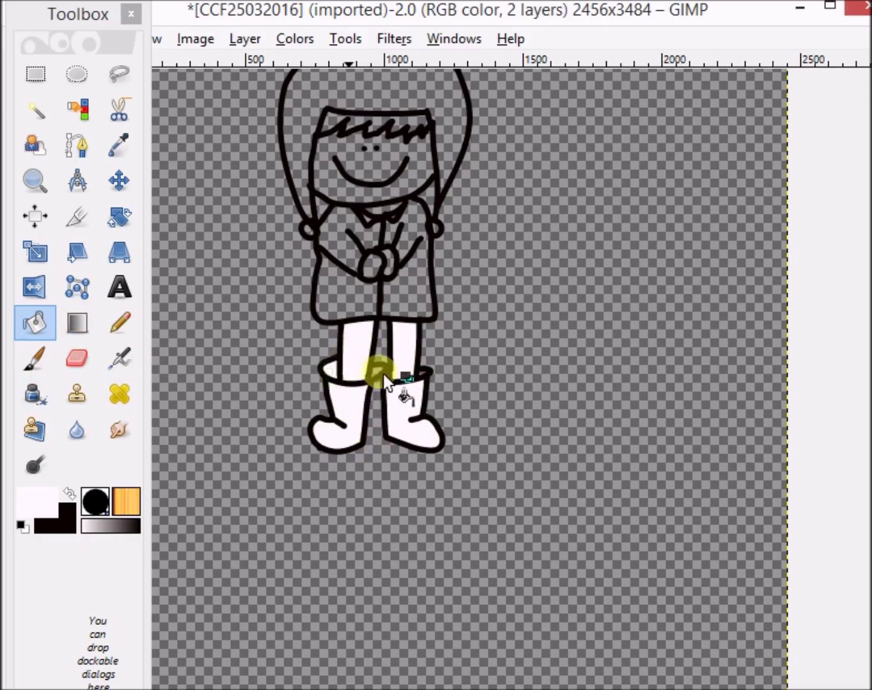
pyautogui.click(408, 297)
pyautogui.click(349, 289)
pyautogui.click(352, 250)
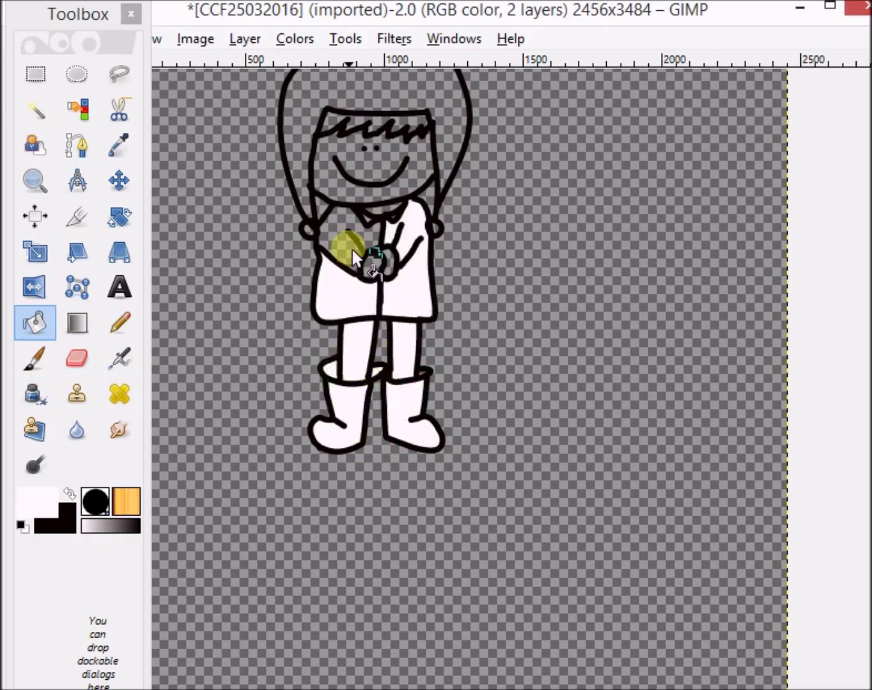
pyautogui.click(374, 267)
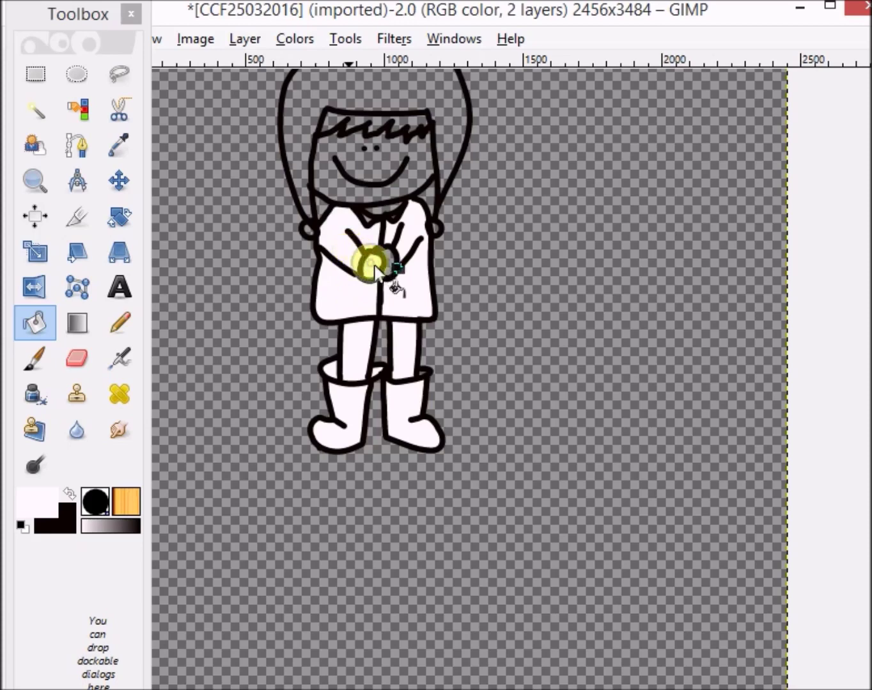
# Step: Fill the hood, face and hair gaps, then at 100% fill a missed spot by the boot
pyautogui.click(445, 102)
pyautogui.click(420, 149)
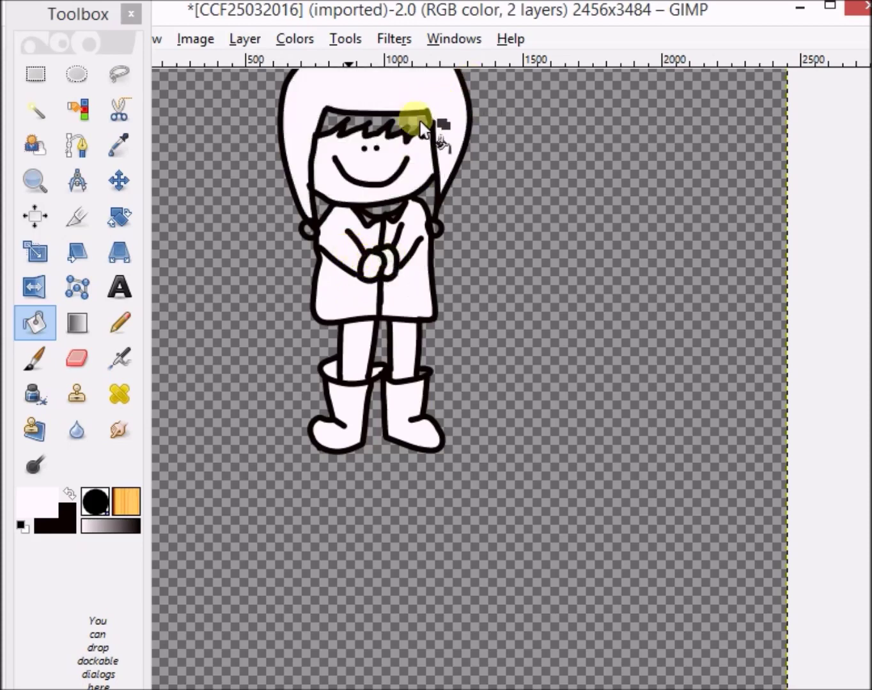
pyautogui.click(420, 120)
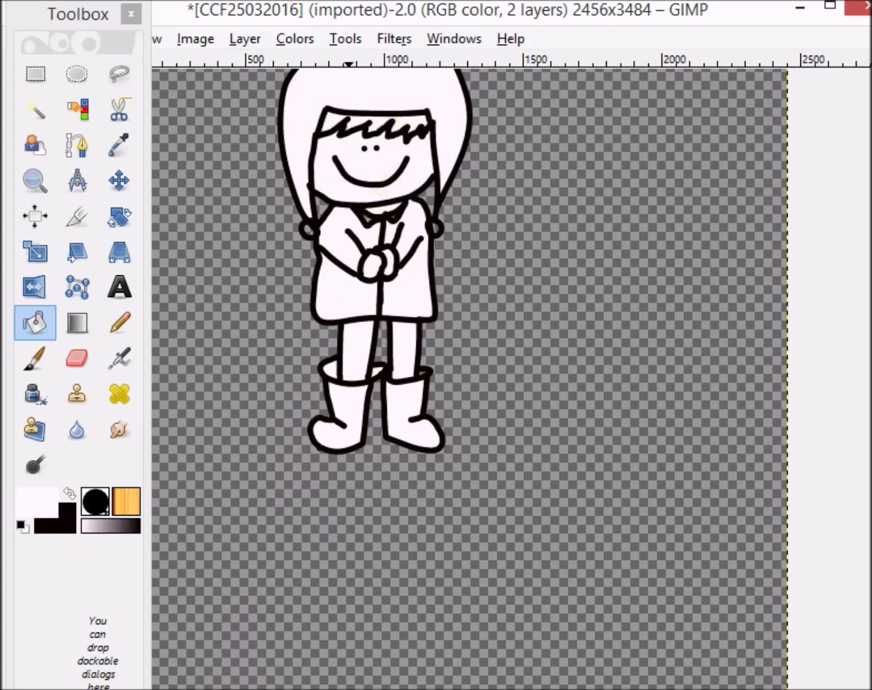
pyautogui.click(179, 676)
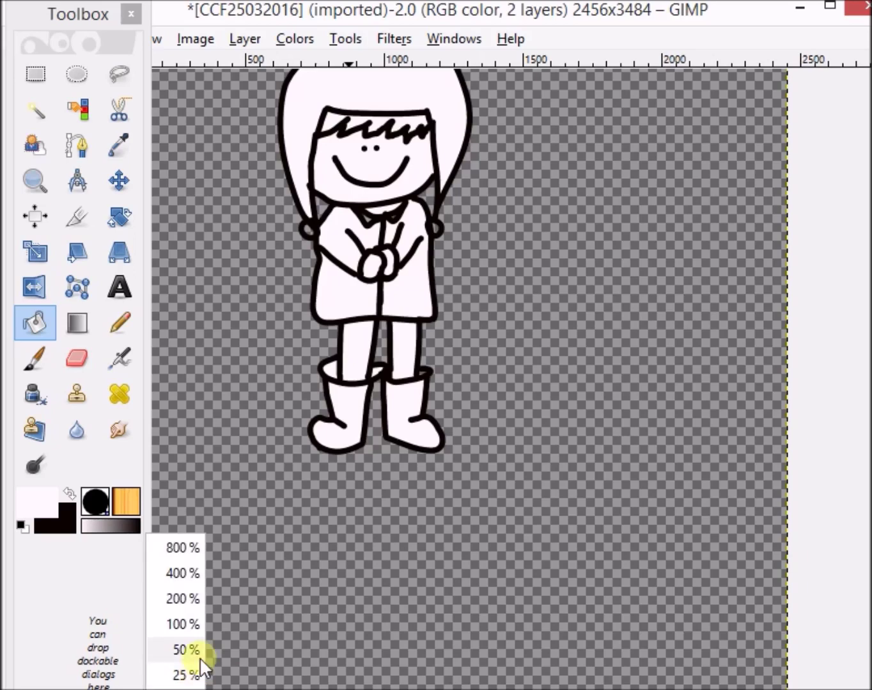
pyautogui.click(194, 627)
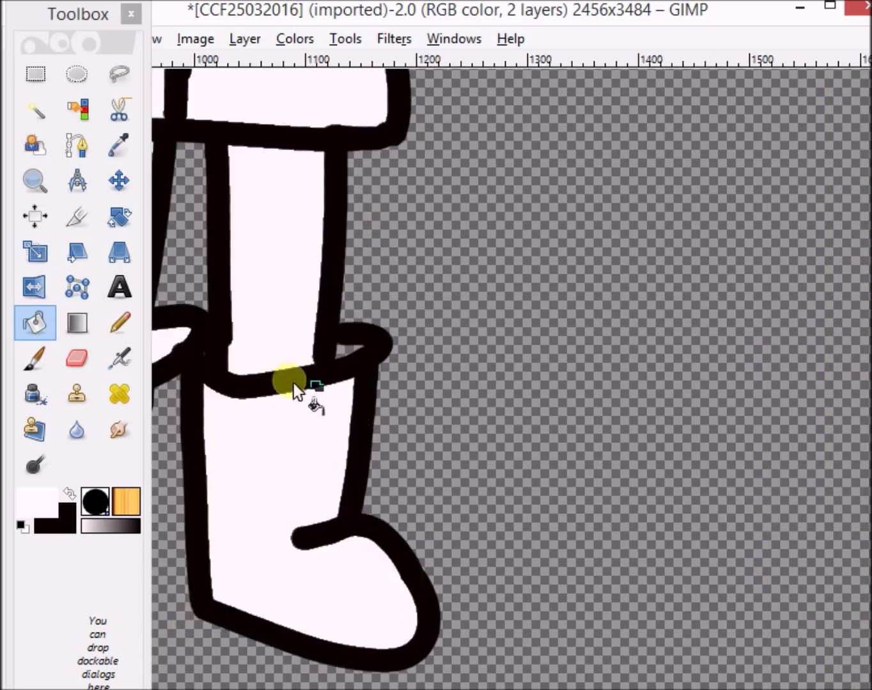
pyautogui.click(343, 351)
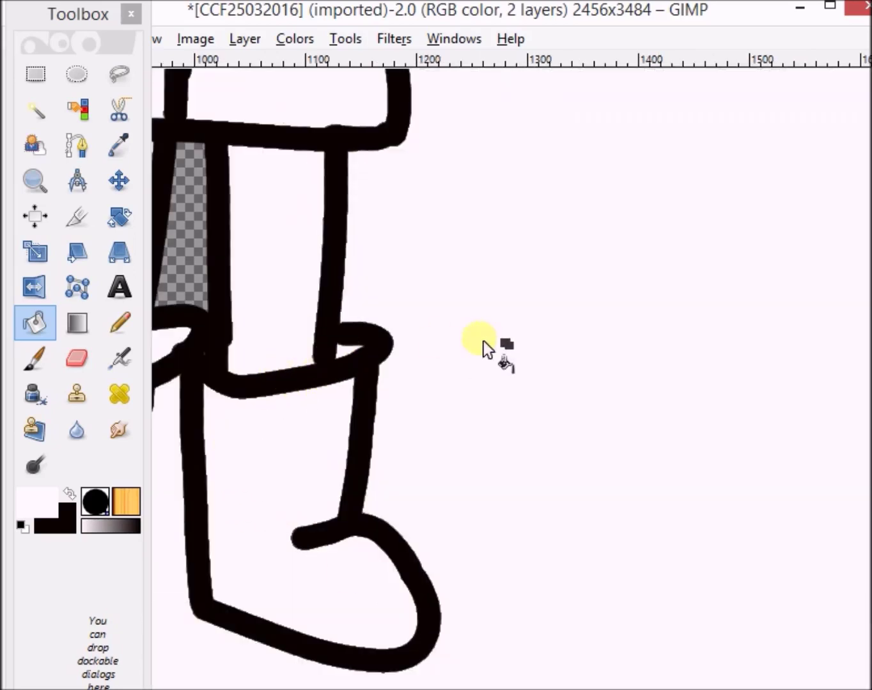
pyautogui.moveTo(246, 24); pyautogui.dragTo(544, 26)
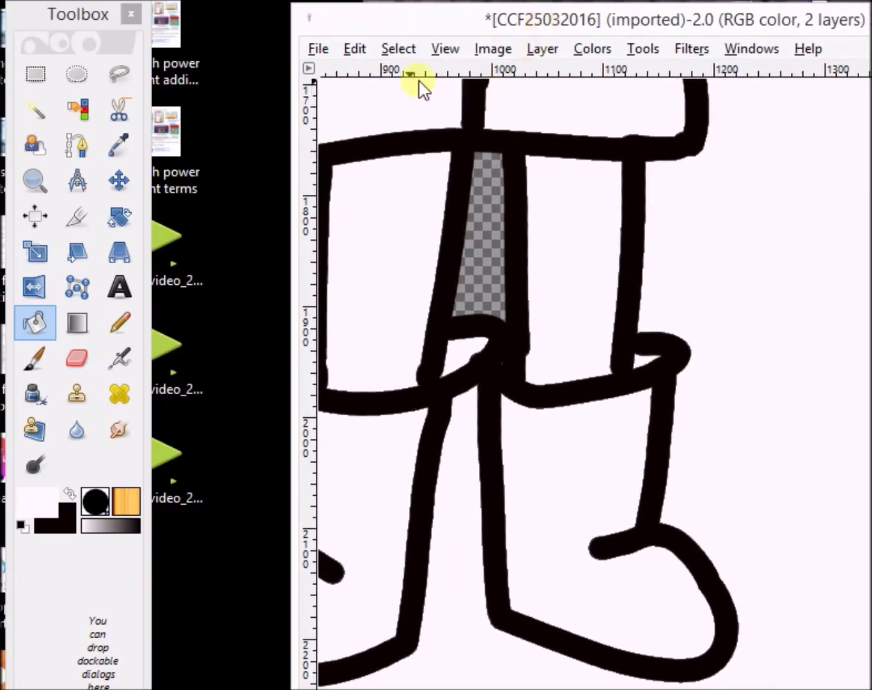
# Step: Undo the accidental near-white fills of the background
pyautogui.click(354, 55)
pyautogui.click(365, 75)
pyautogui.click(355, 49)
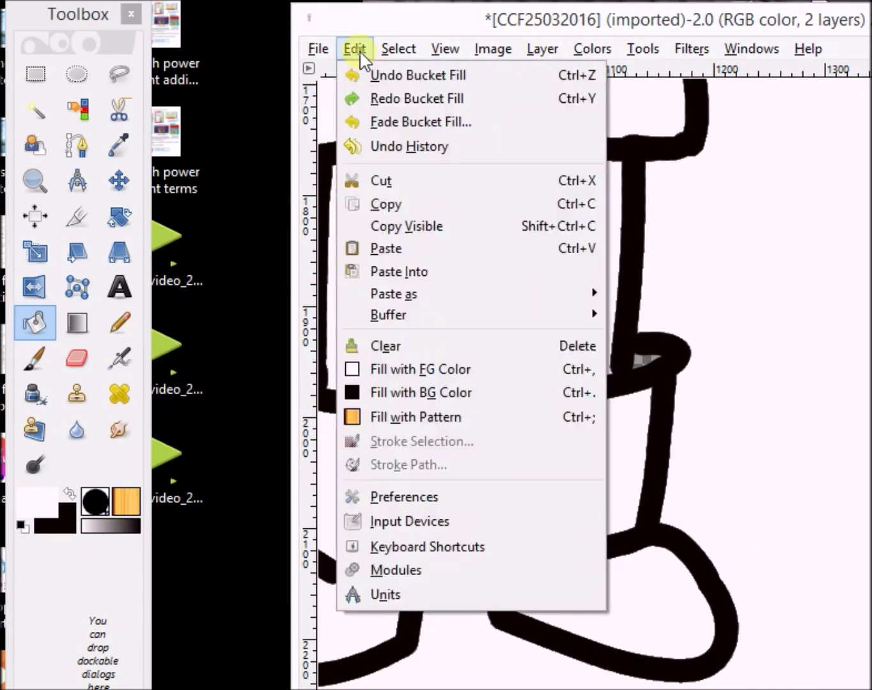
pyautogui.click(367, 74)
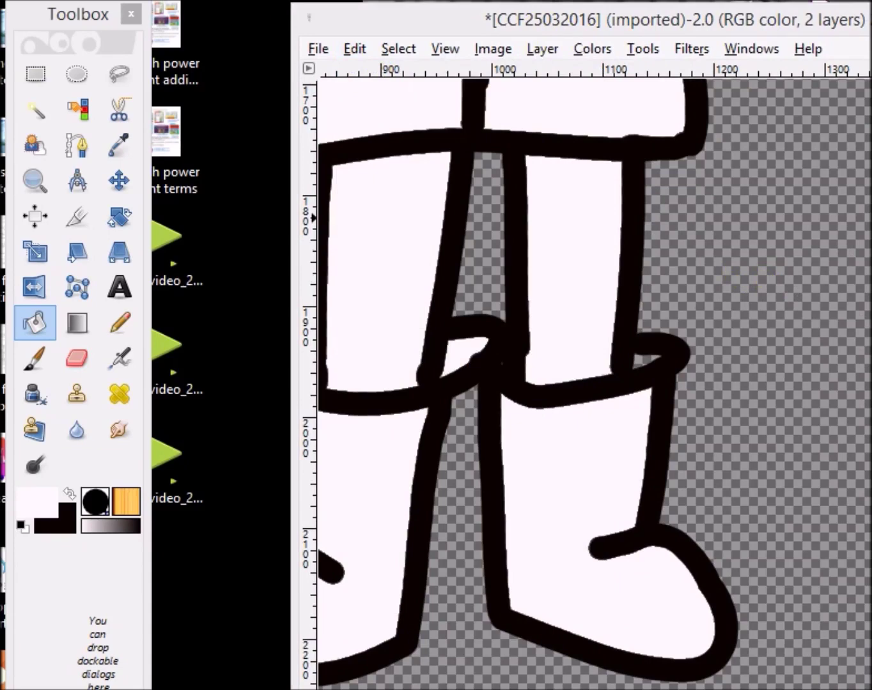
# Step: Fill the small circles beside the coat and the left collar sliver near-white
pyautogui.scroll(10, 581, 383)
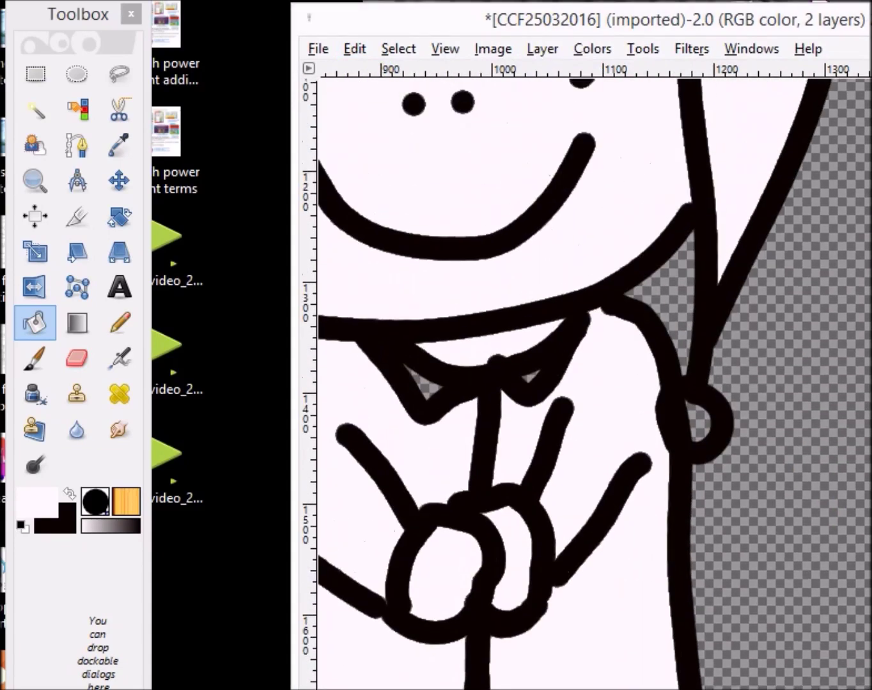
pyautogui.click(697, 420)
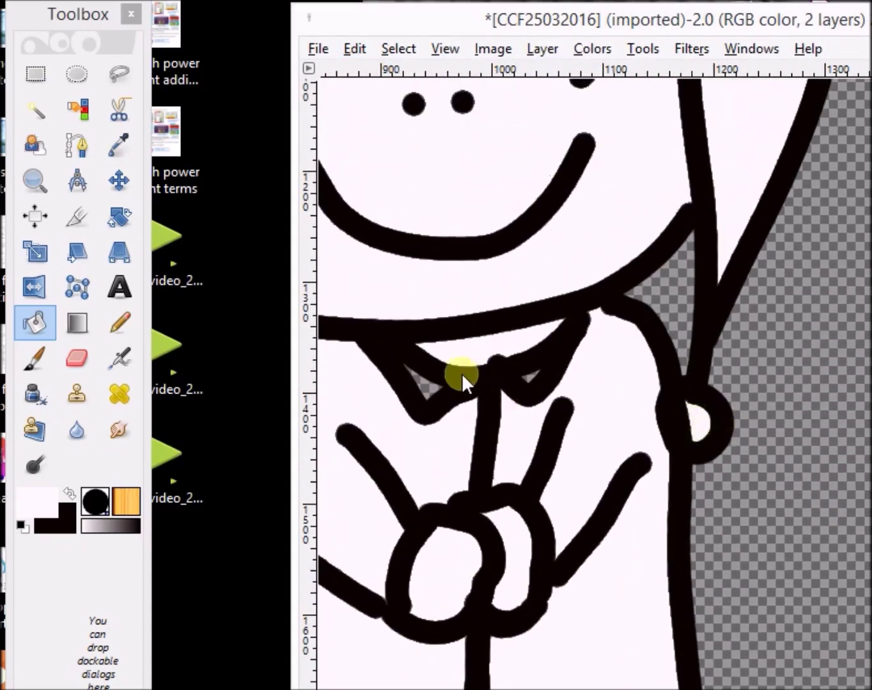
pyautogui.click(426, 386)
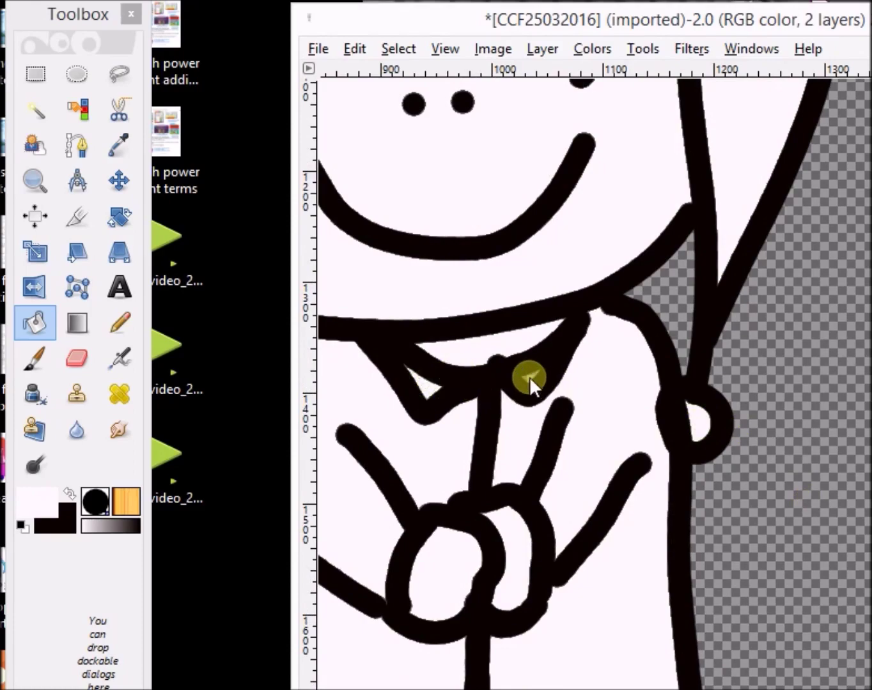
pyautogui.scroll(6, 582, 384)
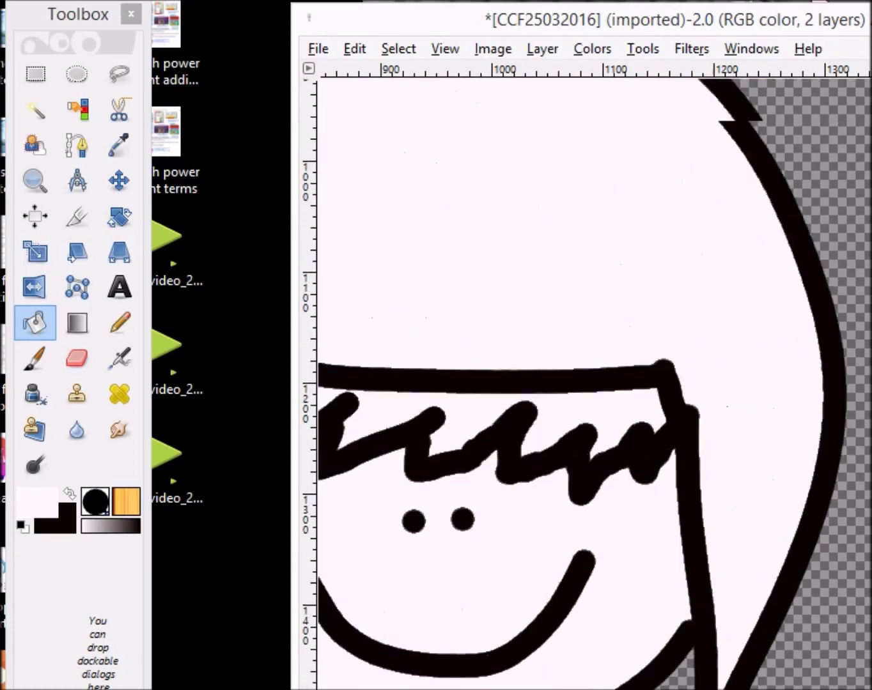
pyautogui.scroll(-8, 581, 385)
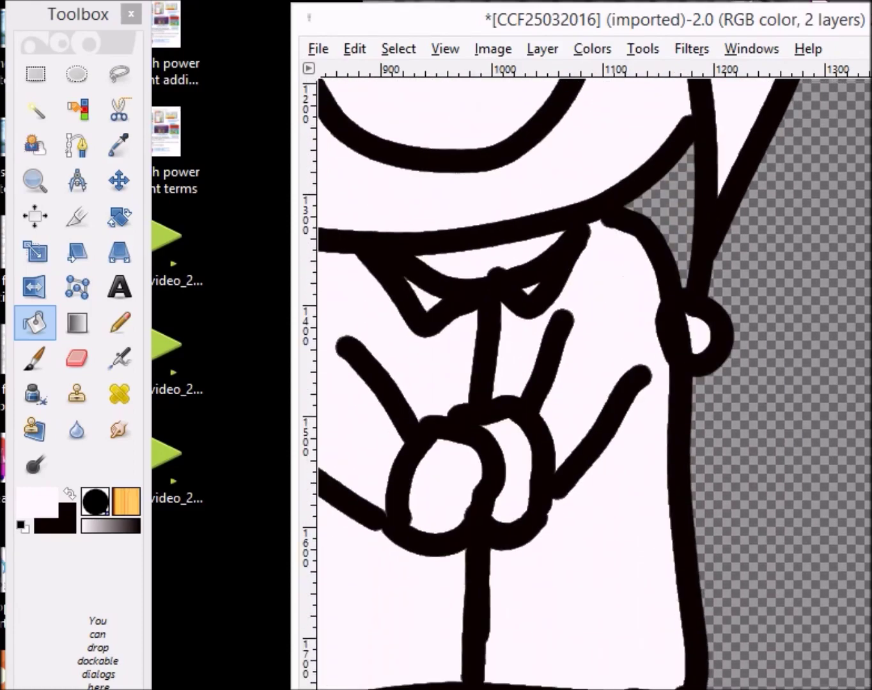
pyautogui.hscroll(-5, 595, 377)
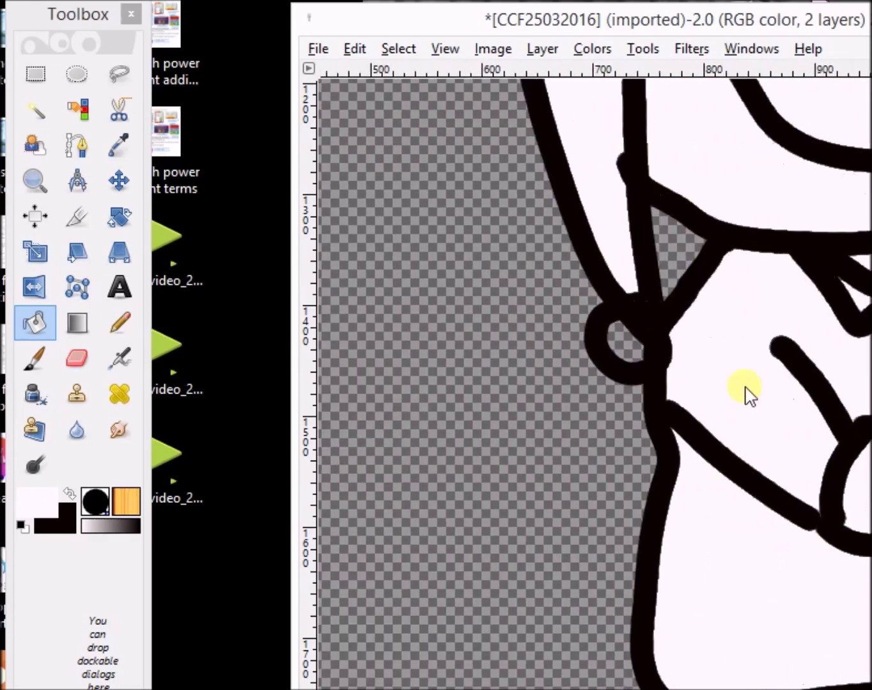
pyautogui.click(624, 345)
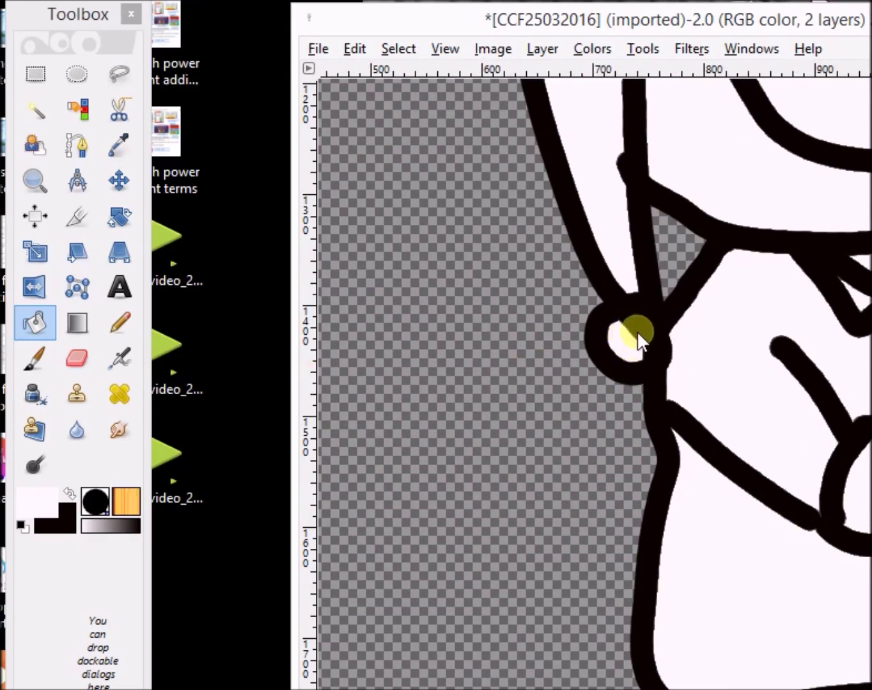
pyautogui.click(35, 359)
# Step: Paint over the small circle's centre and thicken the black outline below it
pyautogui.moveTo(615, 385); pyautogui.dragTo(628, 335)
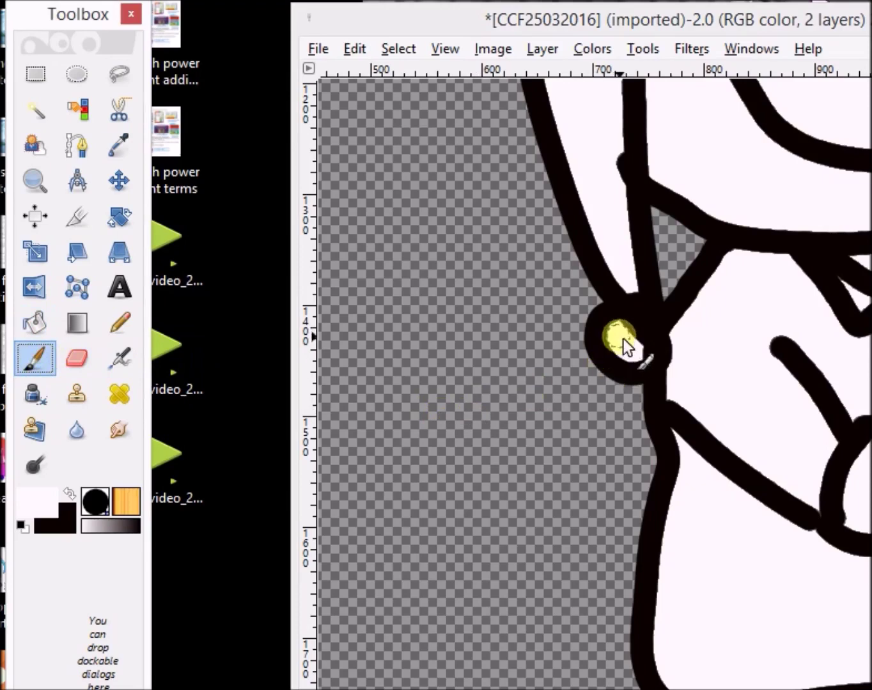
pyautogui.click(622, 340)
pyautogui.moveTo(639, 611); pyautogui.dragTo(655, 689)
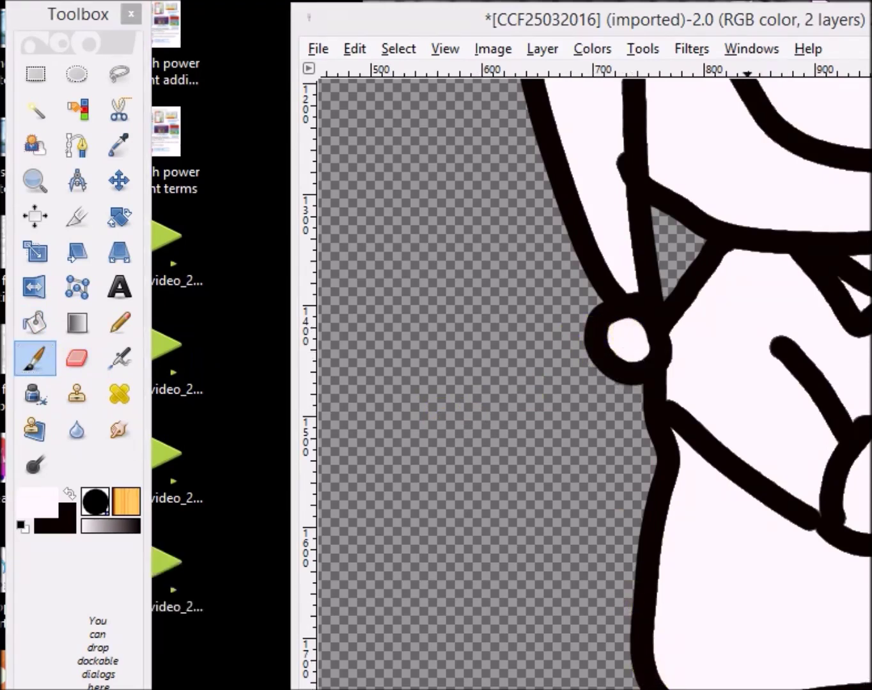
# Step: Reposition the image window and detach the toolbox into its own window
pyautogui.moveTo(871, 30); pyautogui.dragTo(663, 20)
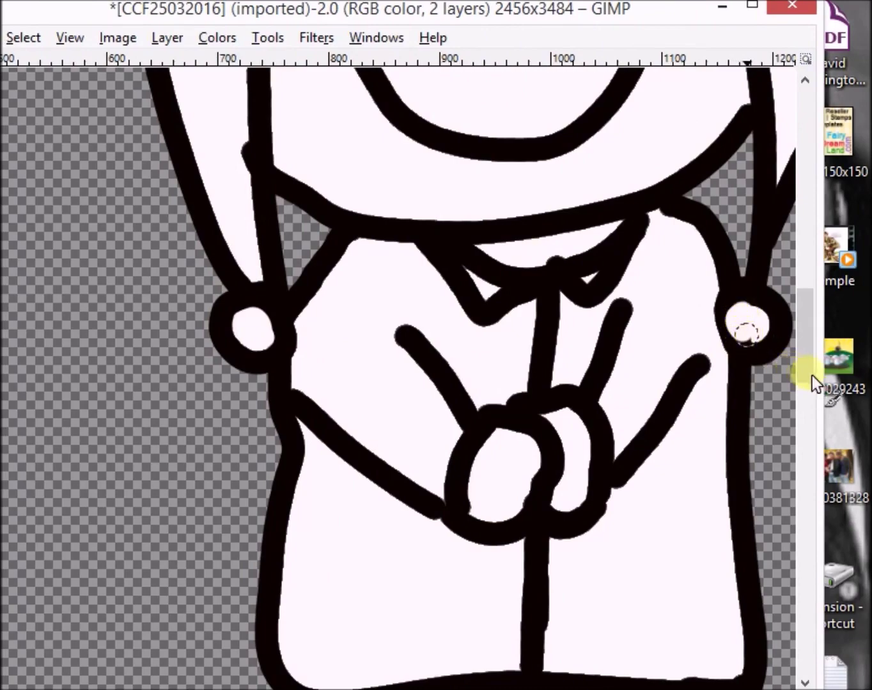
pyautogui.scroll(10, 808, 364)
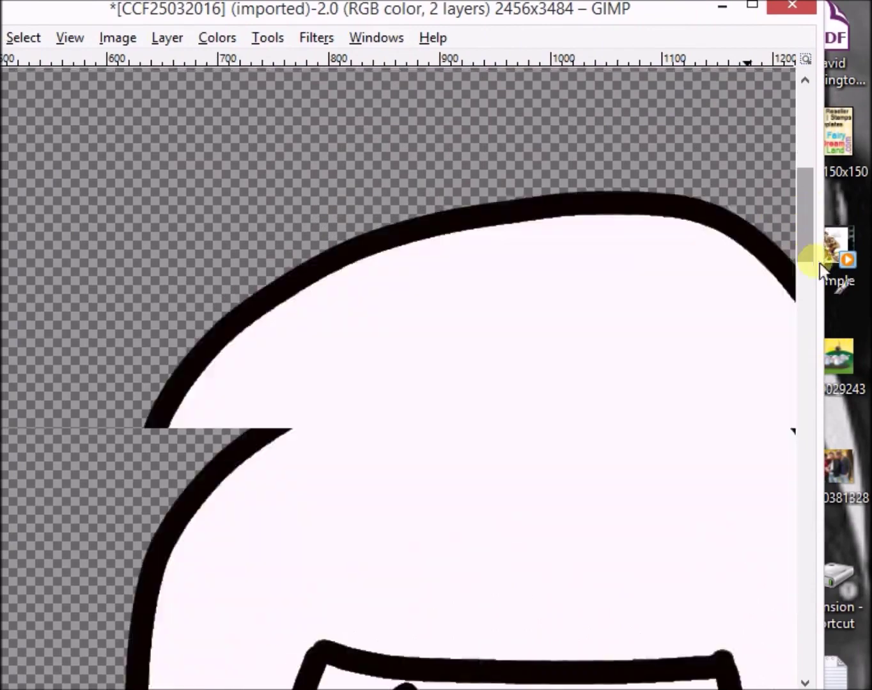
pyautogui.moveTo(819, 264); pyautogui.dragTo(848, 462)
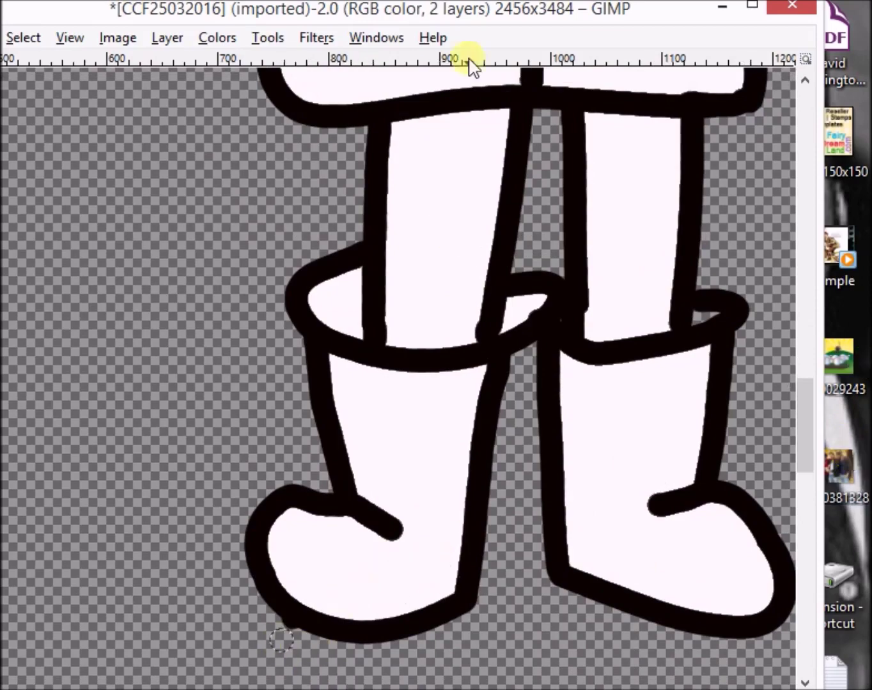
pyautogui.moveTo(381, 17); pyautogui.dragTo(589, 15)
pyautogui.moveTo(69, 16)
pyautogui.mouseDown()
pyautogui.moveTo(288, 129)
pyautogui.moveTo(195, 64)
pyautogui.mouseUp()
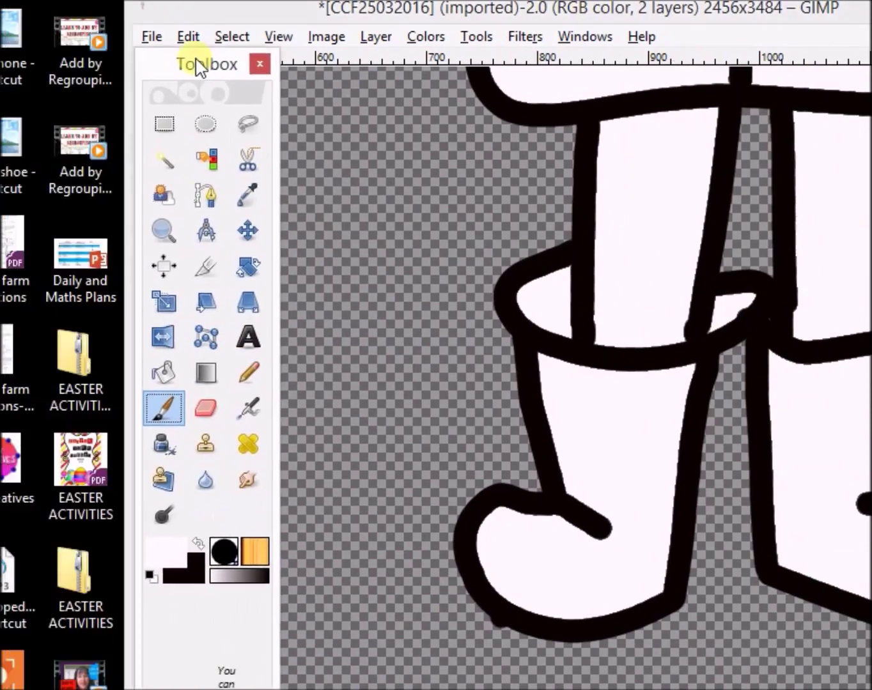
# Step: Switch to the Eraser, scroll to the face, and move the image window and toolbox aside
pyautogui.click(213, 423)
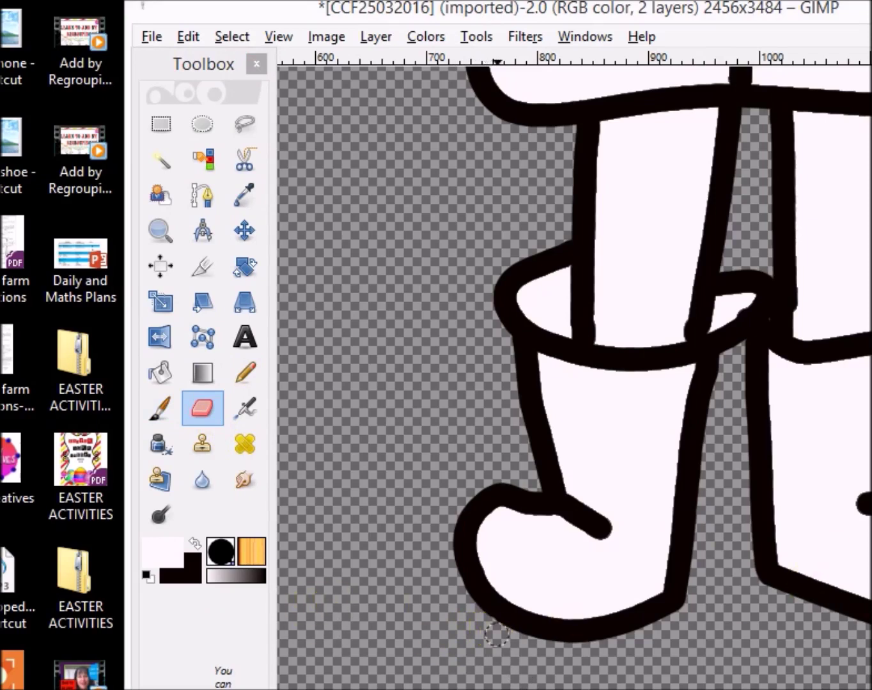
pyautogui.scroll(20, 496, 635)
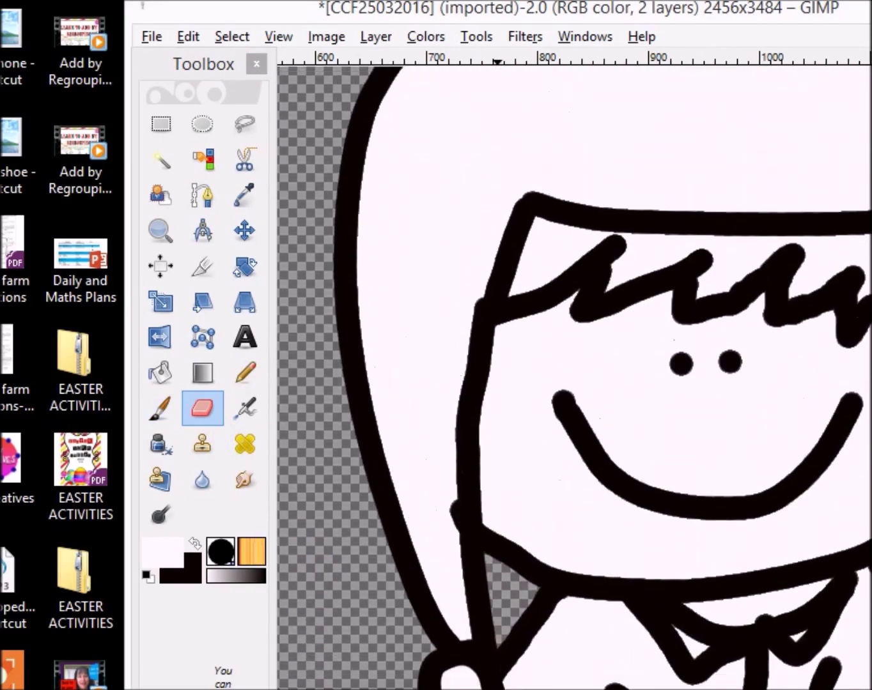
pyautogui.moveTo(485, 0); pyautogui.dragTo(309, 0)
pyautogui.moveTo(208, 68); pyautogui.dragTo(871, 111)
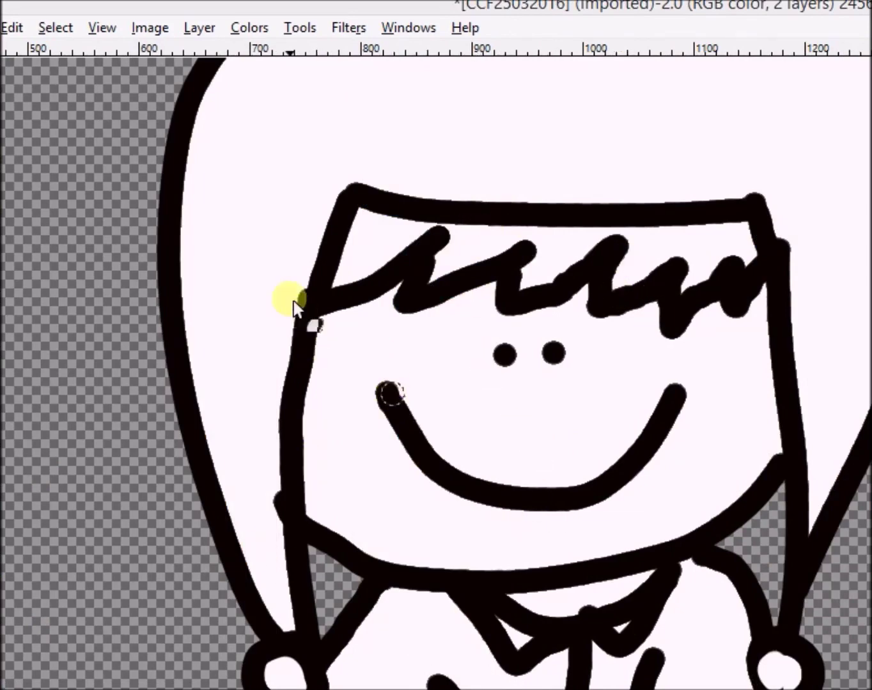
pyautogui.click(13, 27)
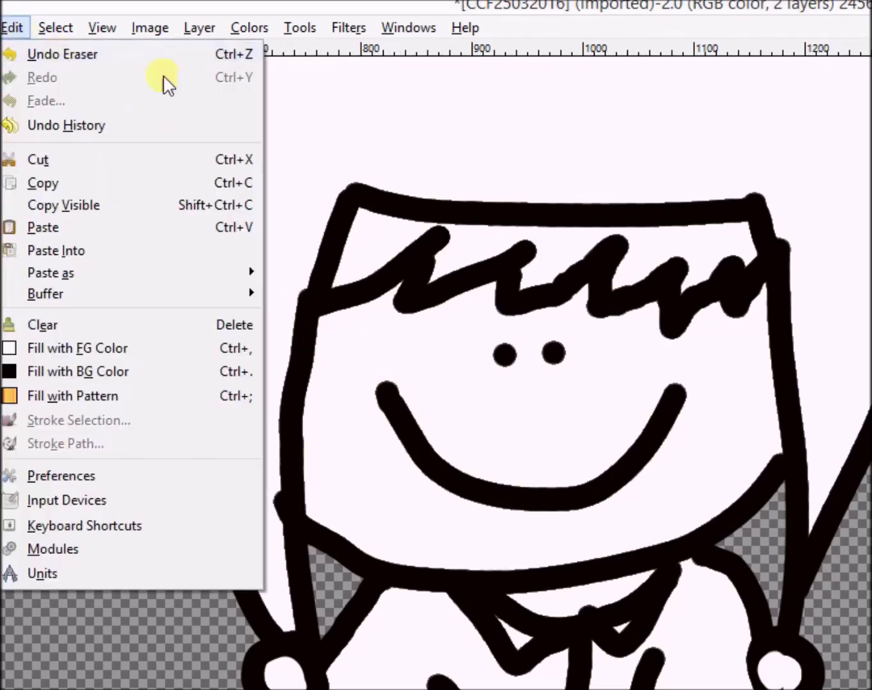
# Step: Export the image as 'winter girl.png' in Pictures with default PNG settings, then restore the toolbox
pyautogui.click(1, 28)
pyautogui.click(0, 27)
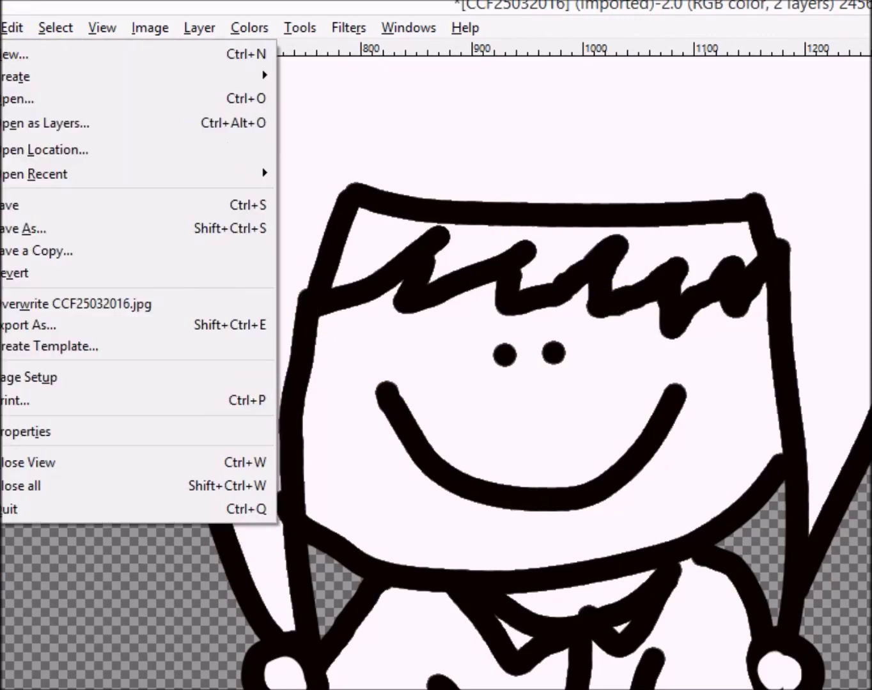
pyautogui.click(24, 327)
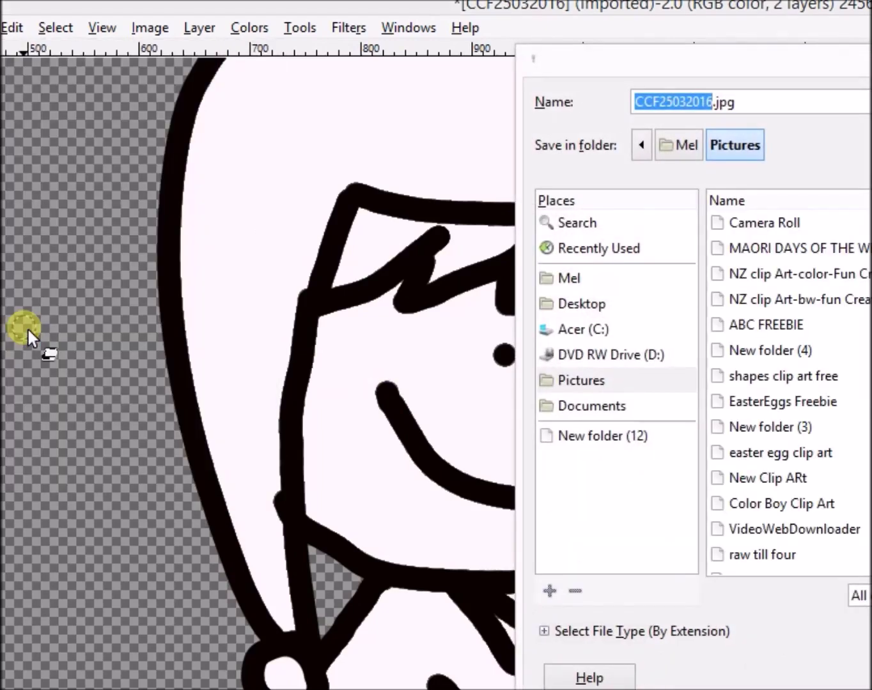
pyautogui.moveTo(665, 65); pyautogui.dragTo(415, 77)
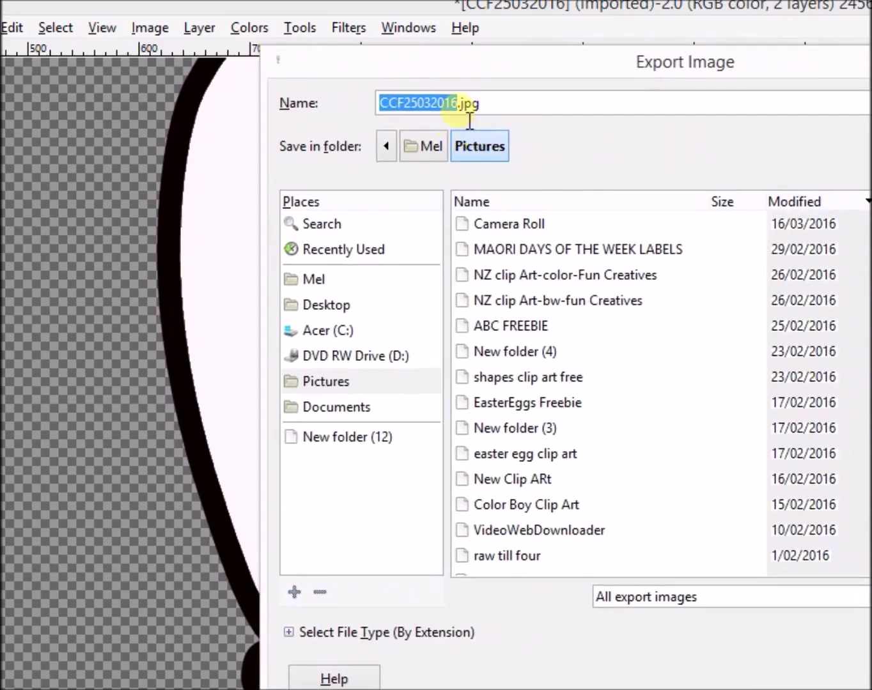
pyautogui.click(506, 114)
pyautogui.press('BackSpace')
pyautogui.press('BackSpace')
pyautogui.press('BackSpace')
pyautogui.write('png')
pyautogui.click(464, 112)
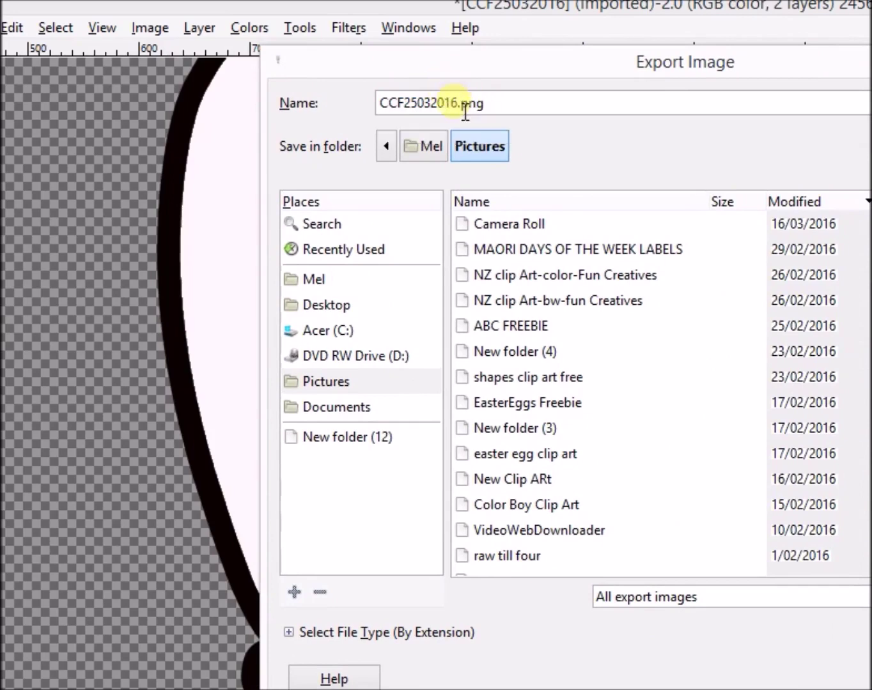
pyautogui.press('BackSpace')
pyautogui.press('BackSpace')
pyautogui.press('BackSpace')
pyautogui.press('BackSpace')
pyautogui.press('BackSpace')
pyautogui.press('BackSpace')
pyautogui.press('BackSpace')
pyautogui.press('BackSpace')
pyautogui.press('BackSpace')
pyautogui.press('BackSpace')
pyautogui.press('BackSpace')
pyautogui.press('BackSpace')
pyautogui.press('BackSpace')
pyautogui.press('BackSpace')
pyautogui.press('BackSpace')
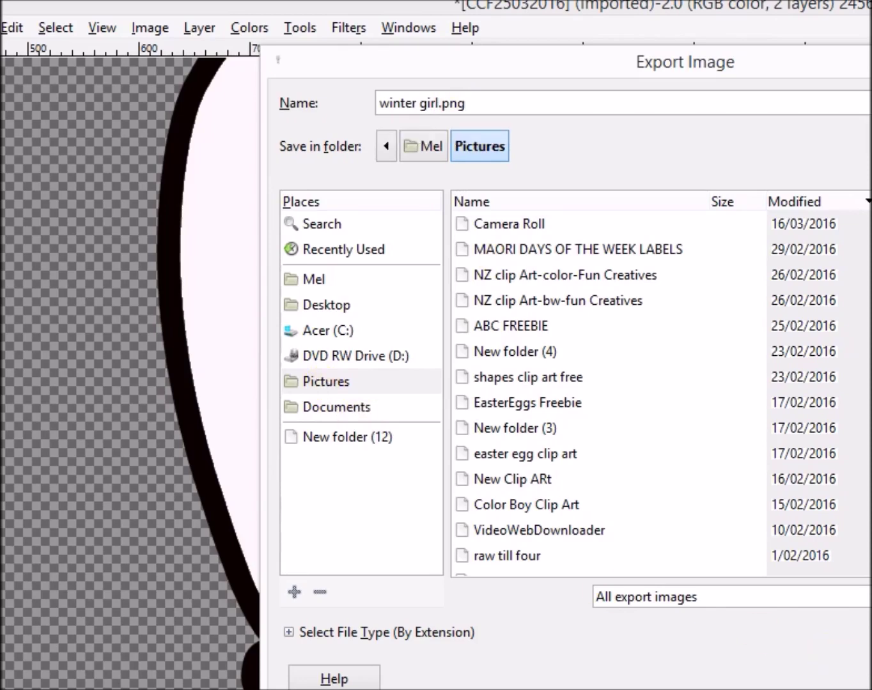
pyautogui.press('Return')
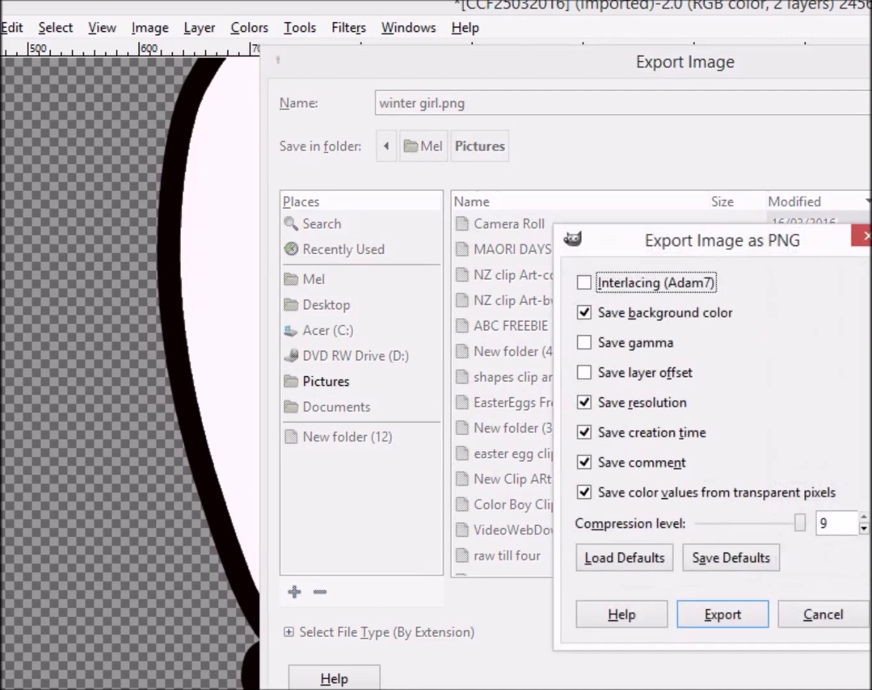
pyautogui.click(737, 618)
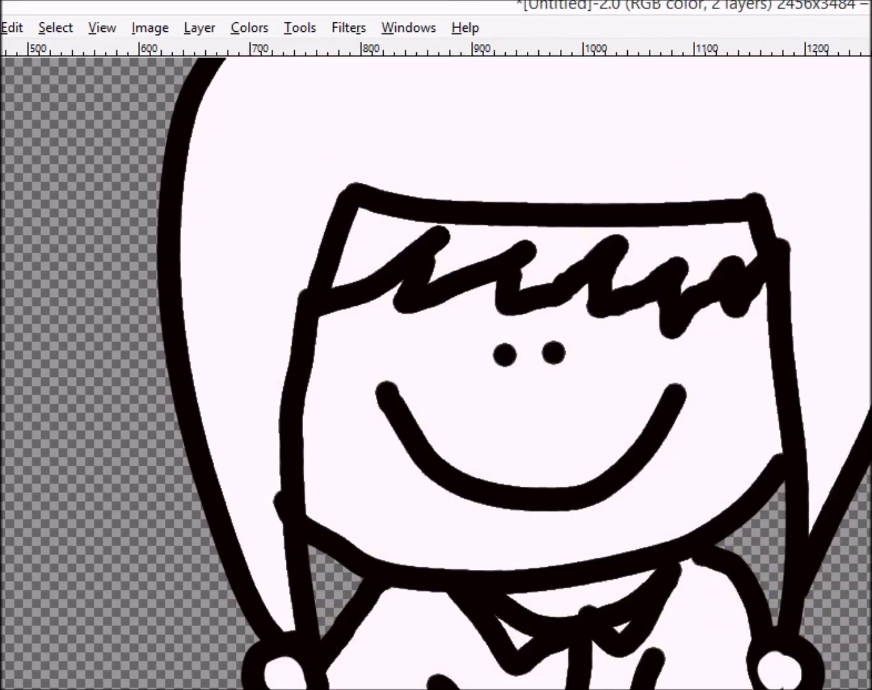
pyautogui.hotkey('ctrl', 'b')
# Step: Select Bucket Fill with red e71616 as the foreground and fill the coat's upper-left part
pyautogui.moveTo(541, 150); pyautogui.dragTo(84, 47)
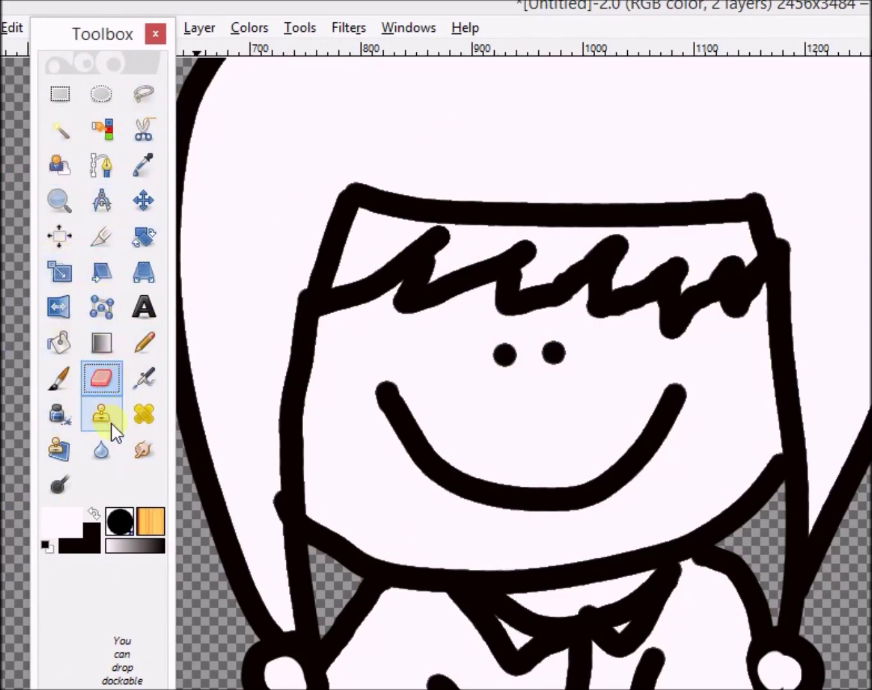
pyautogui.click(60, 342)
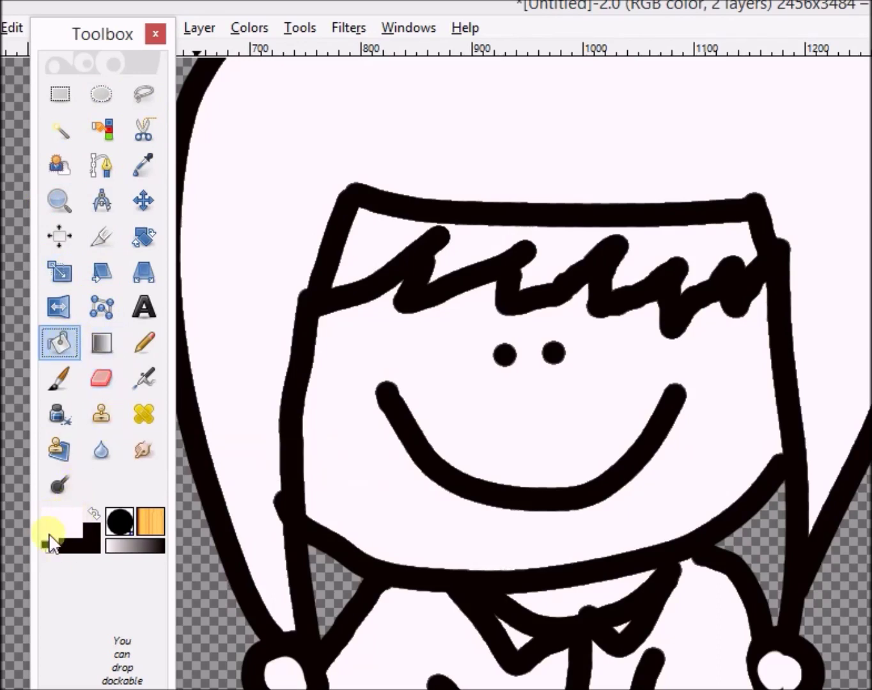
pyautogui.click(69, 531)
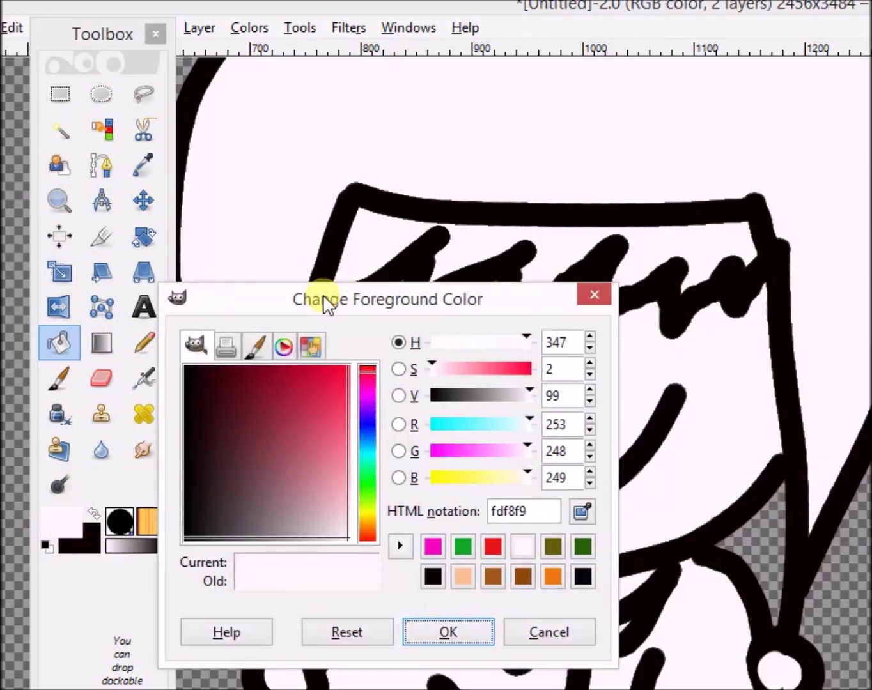
pyautogui.moveTo(326, 306); pyautogui.dragTo(419, 220)
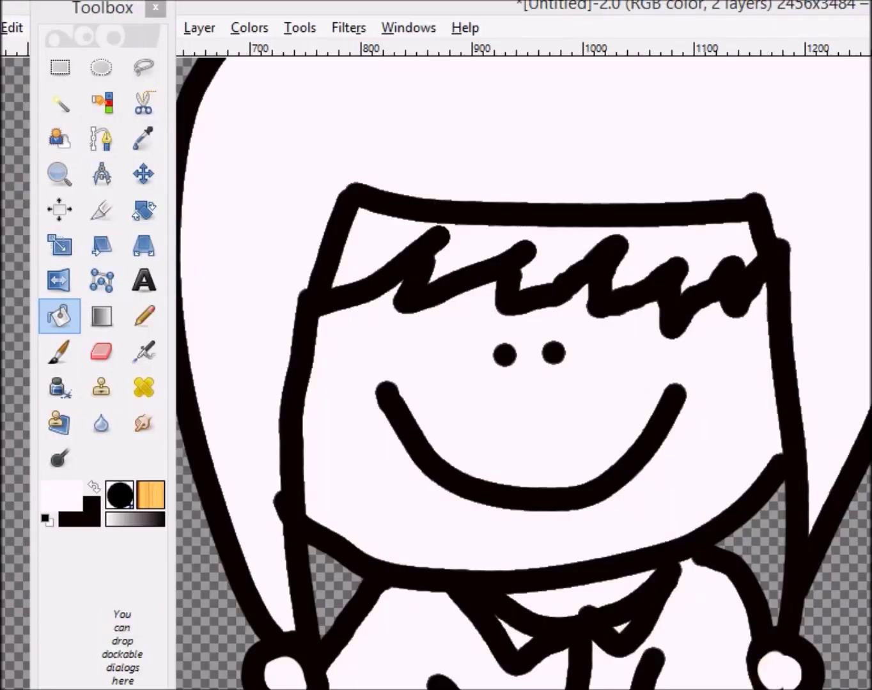
pyautogui.moveTo(496, 184); pyautogui.dragTo(548, 208)
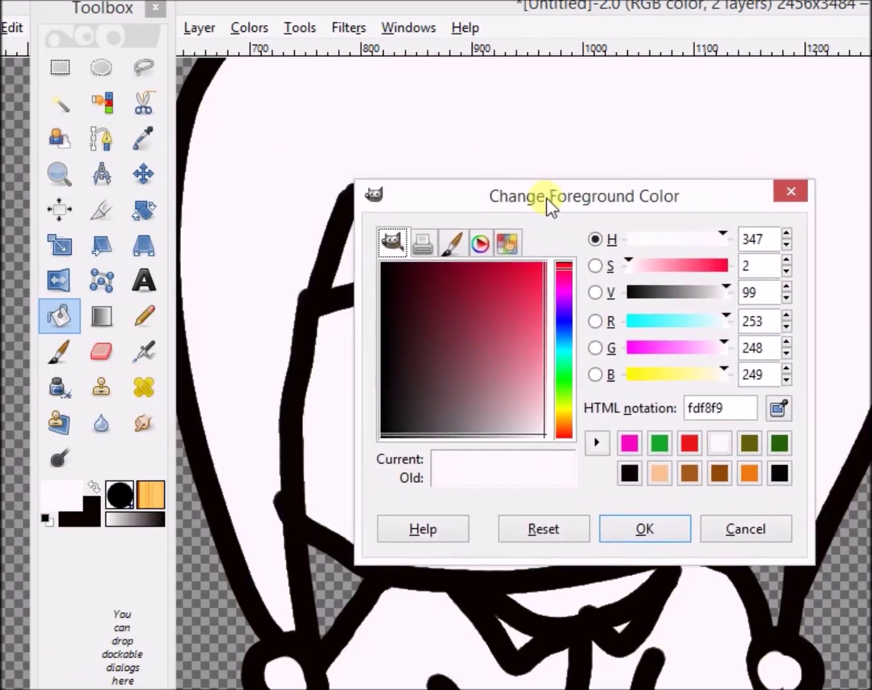
pyautogui.click(690, 444)
pyautogui.moveTo(553, 204); pyautogui.dragTo(868, 220)
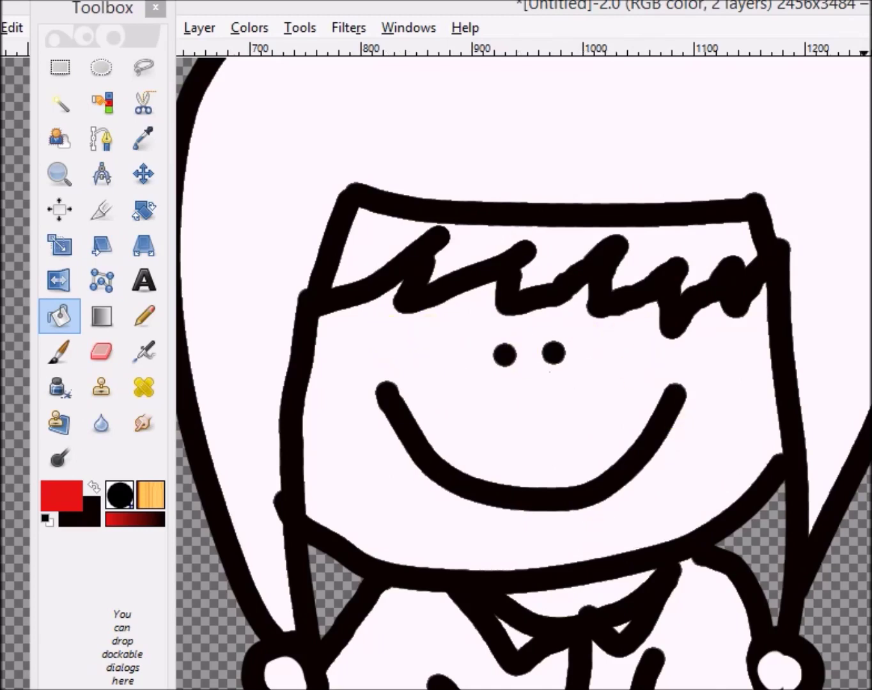
pyautogui.scroll(-10, 524, 371)
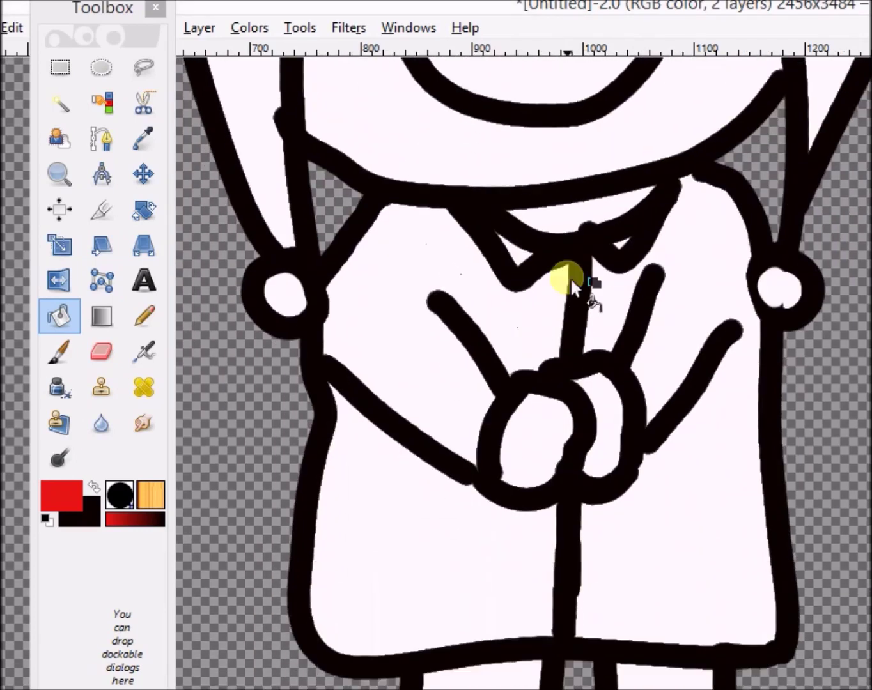
pyautogui.click(407, 324)
# Step: Fill the coat's lower-left part, right half and left collar area red
pyautogui.click(372, 556)
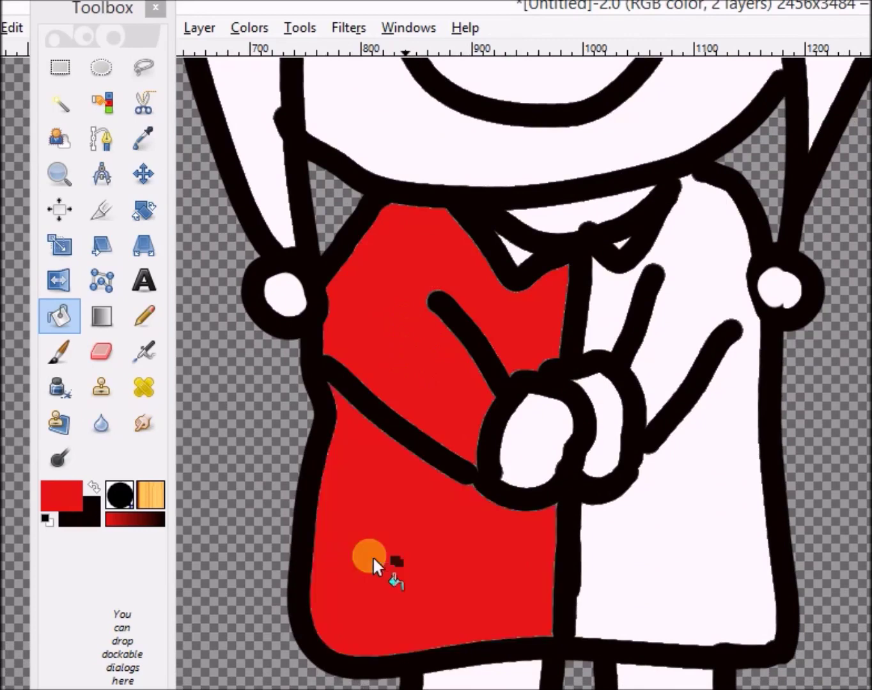
pyautogui.click(673, 323)
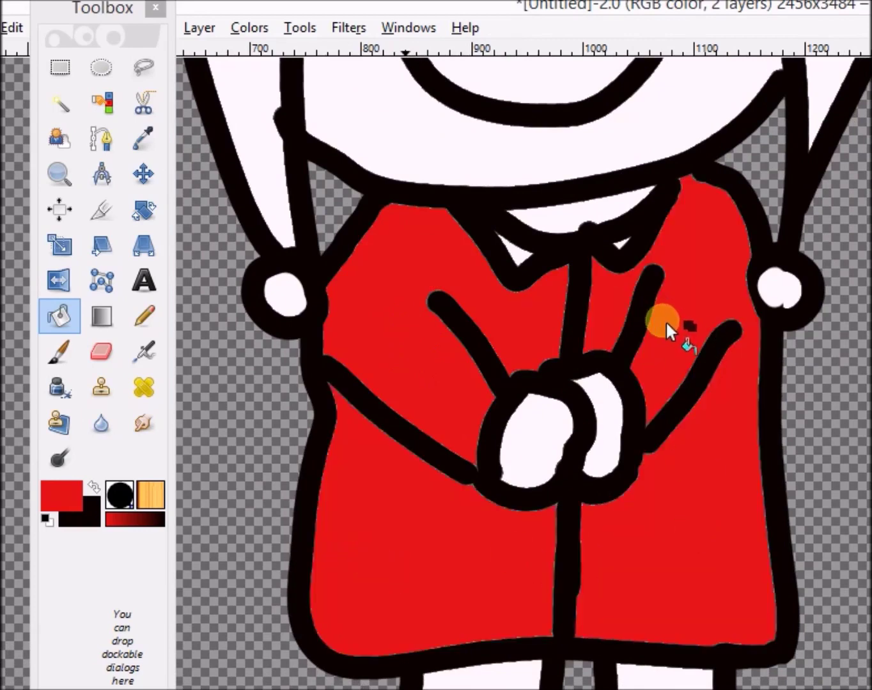
pyautogui.click(521, 256)
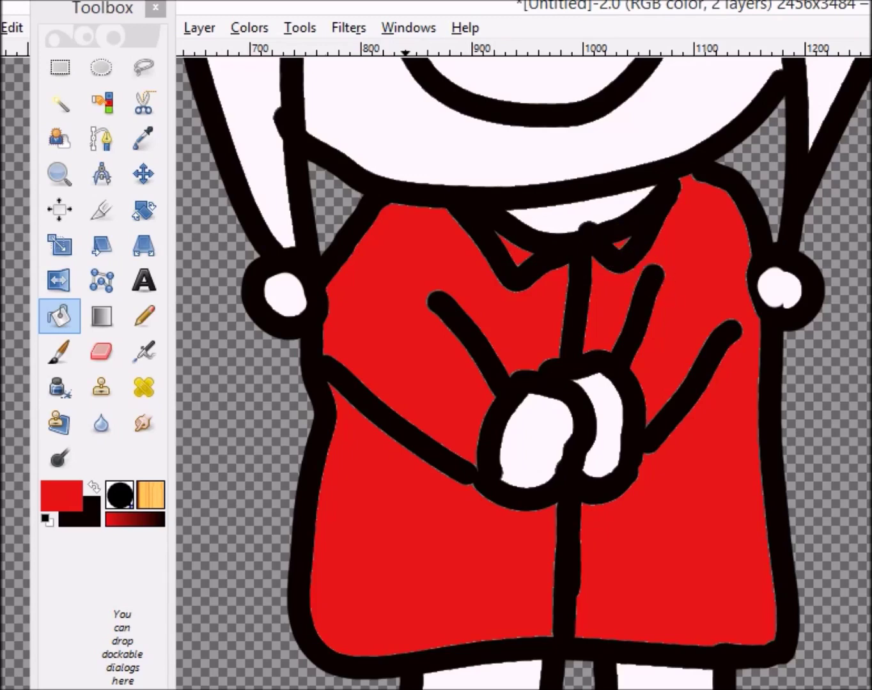
pyautogui.scroll(-5, 524, 371)
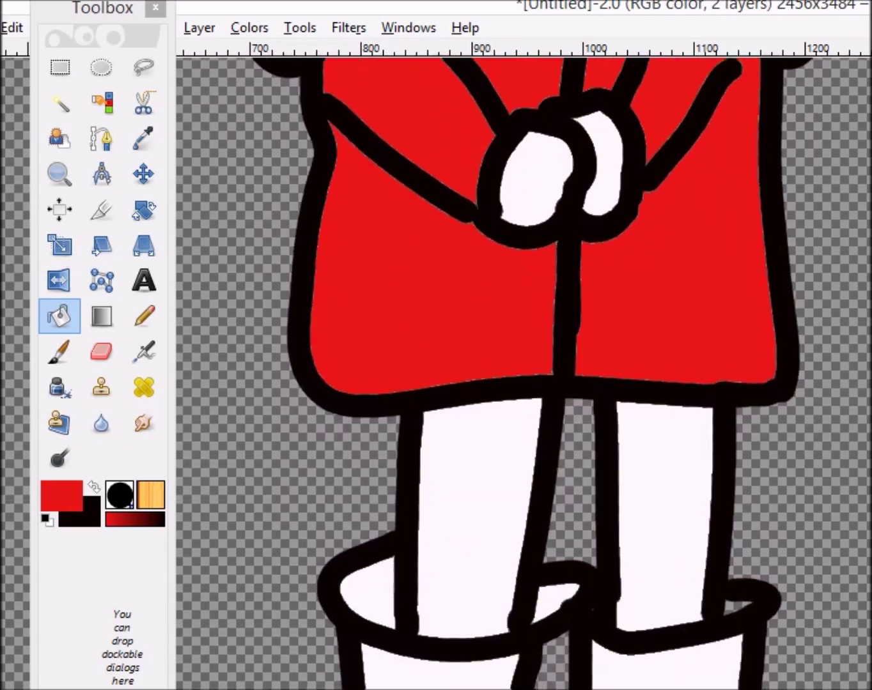
# Step: Fill both legs cyan and both boots peach
pyautogui.moveTo(870, 136); pyautogui.dragTo(617, 113)
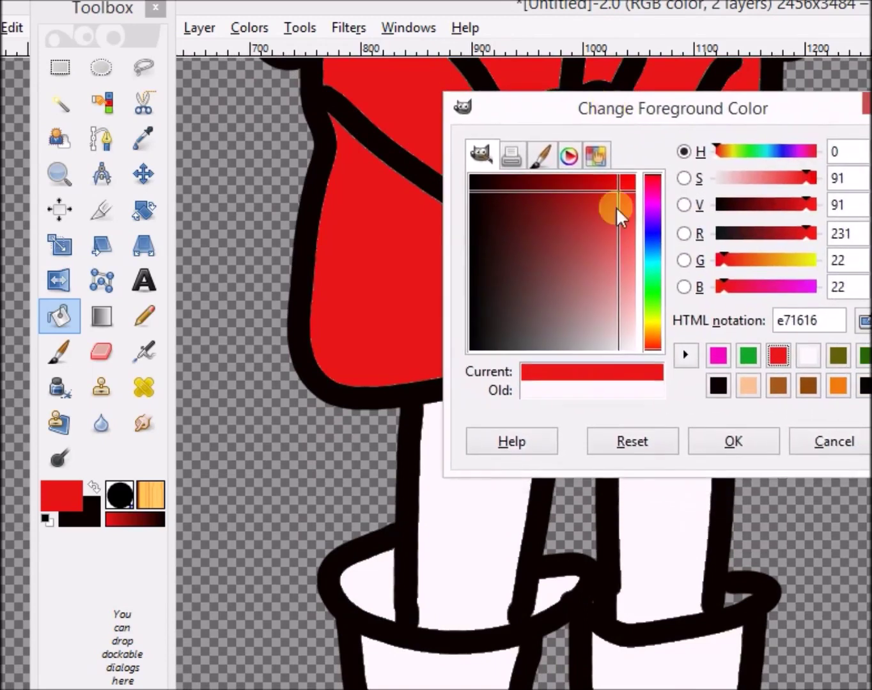
pyautogui.click(651, 259)
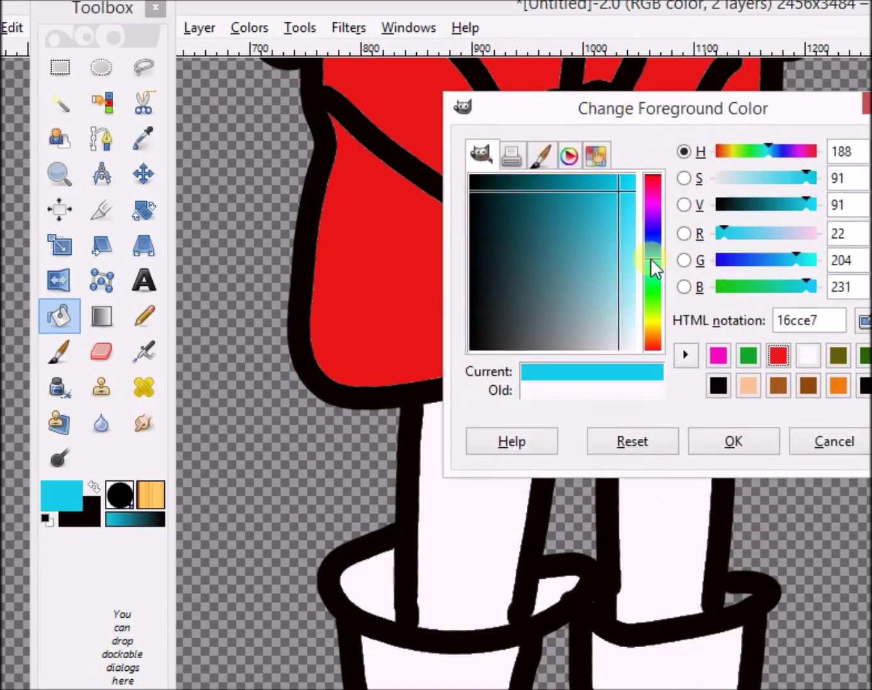
pyautogui.click(469, 574)
pyautogui.click(661, 572)
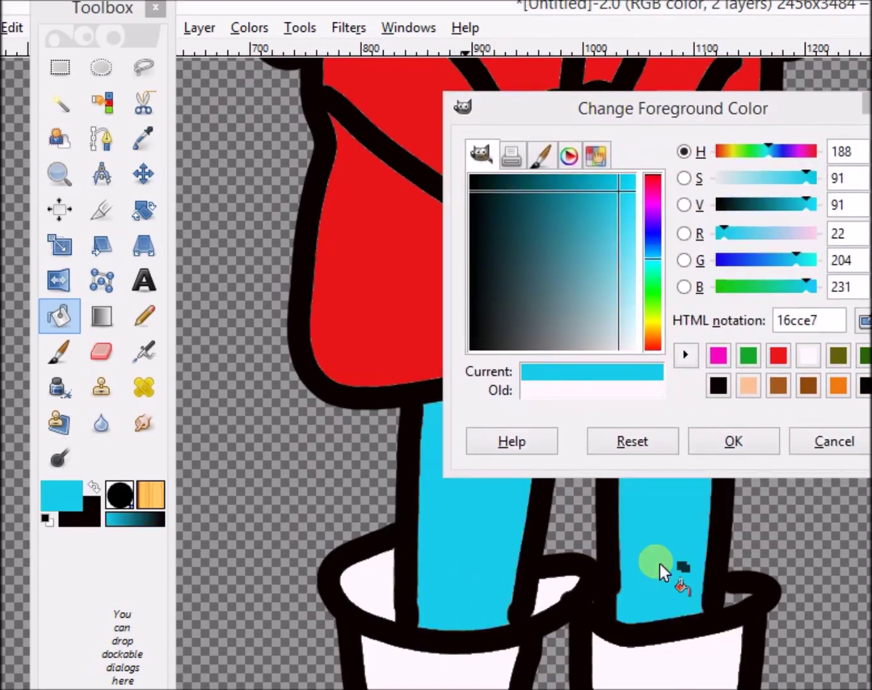
pyautogui.click(749, 386)
pyautogui.click(647, 670)
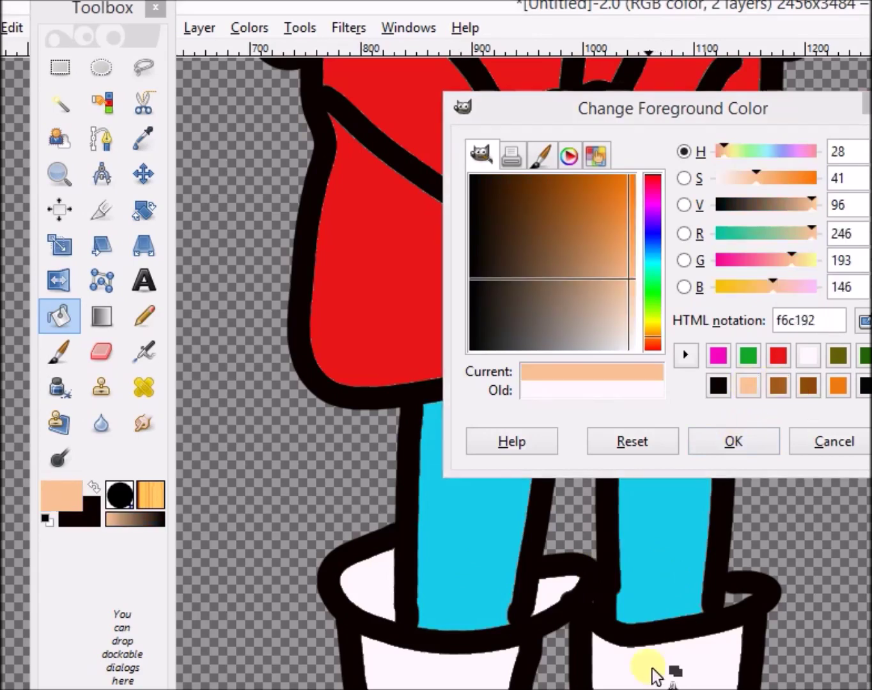
pyautogui.click(464, 676)
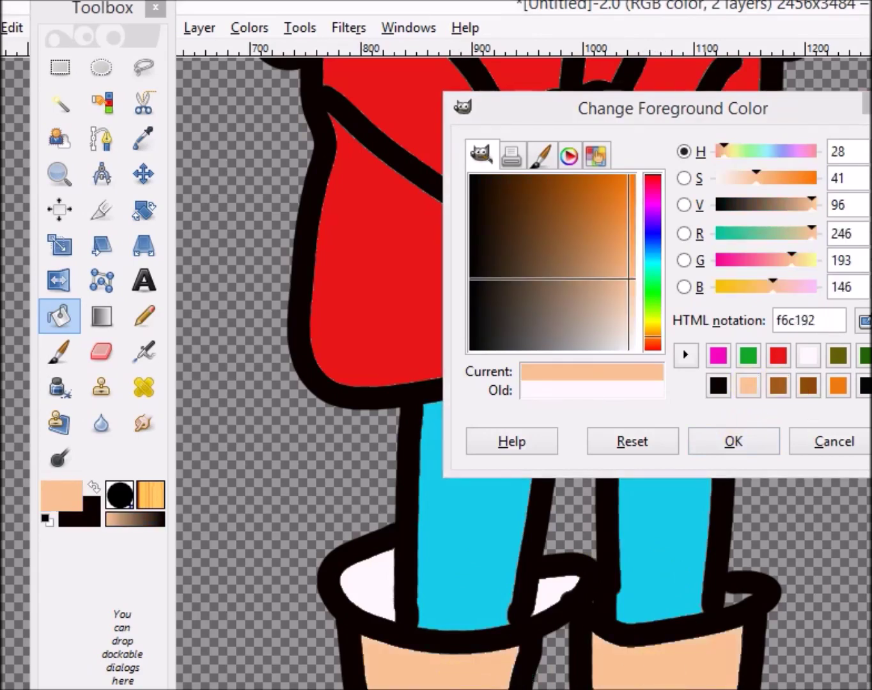
# Step: Mix a mid brown and fill the gap between the legs and the left boot's inside
pyautogui.scroll(-5, 757, 517)
pyautogui.scroll(5, 758, 518)
pyautogui.scroll(-1, 757, 517)
pyautogui.click(752, 511)
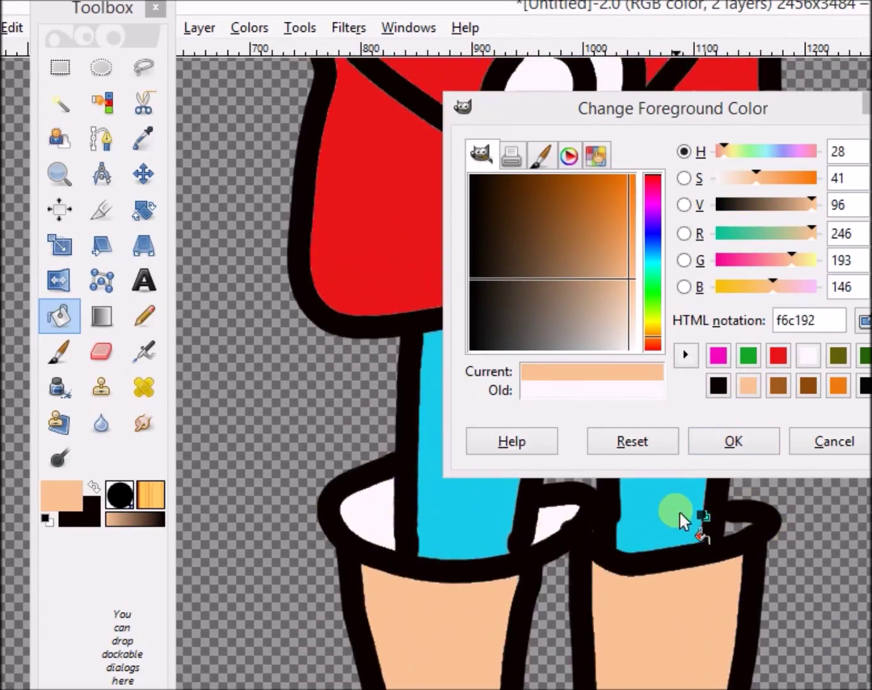
pyautogui.moveTo(628, 281); pyautogui.dragTo(586, 266)
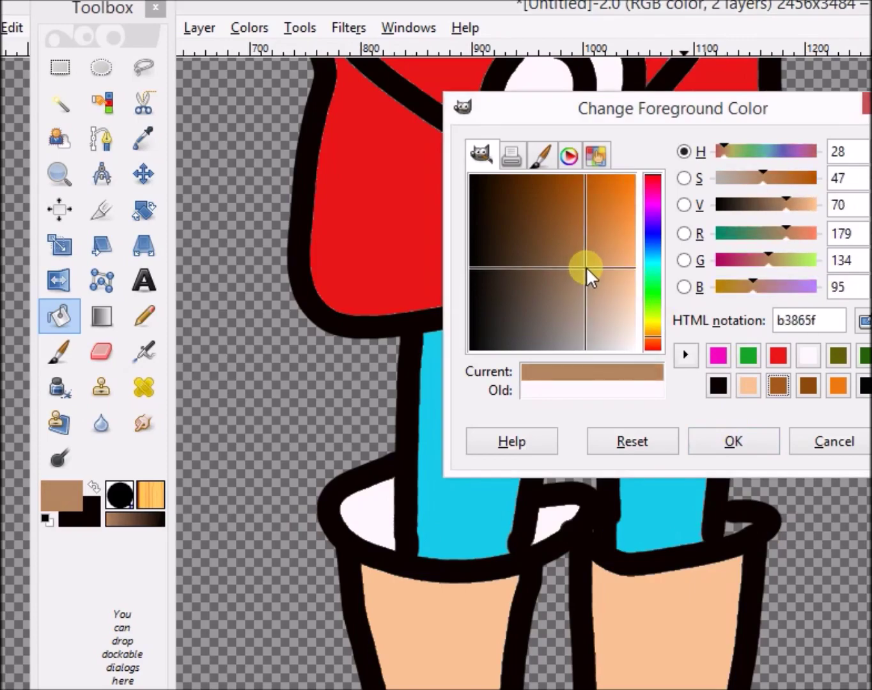
pyautogui.click(736, 442)
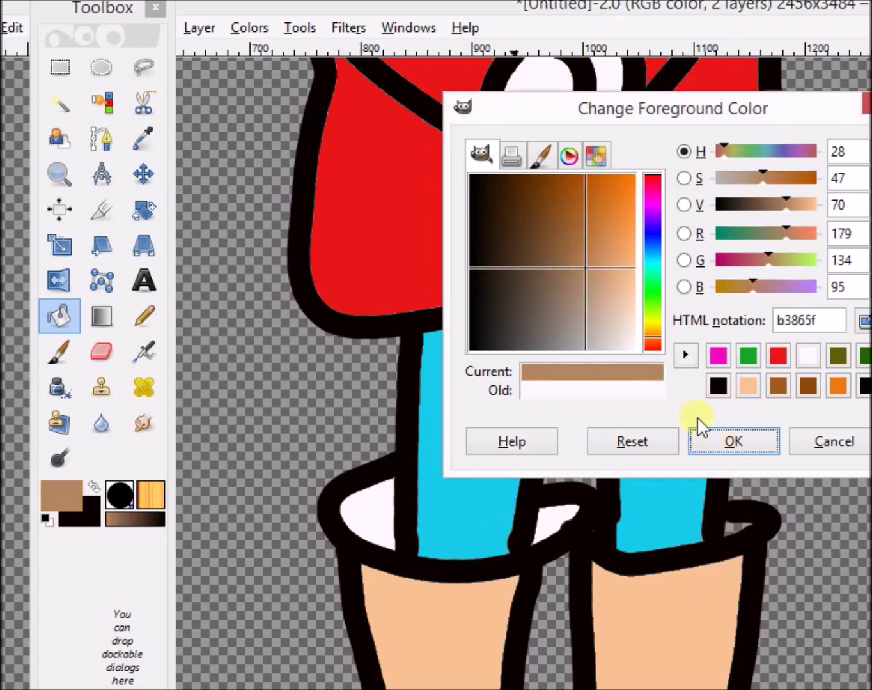
pyautogui.click(731, 441)
pyautogui.click(555, 521)
pyautogui.click(354, 513)
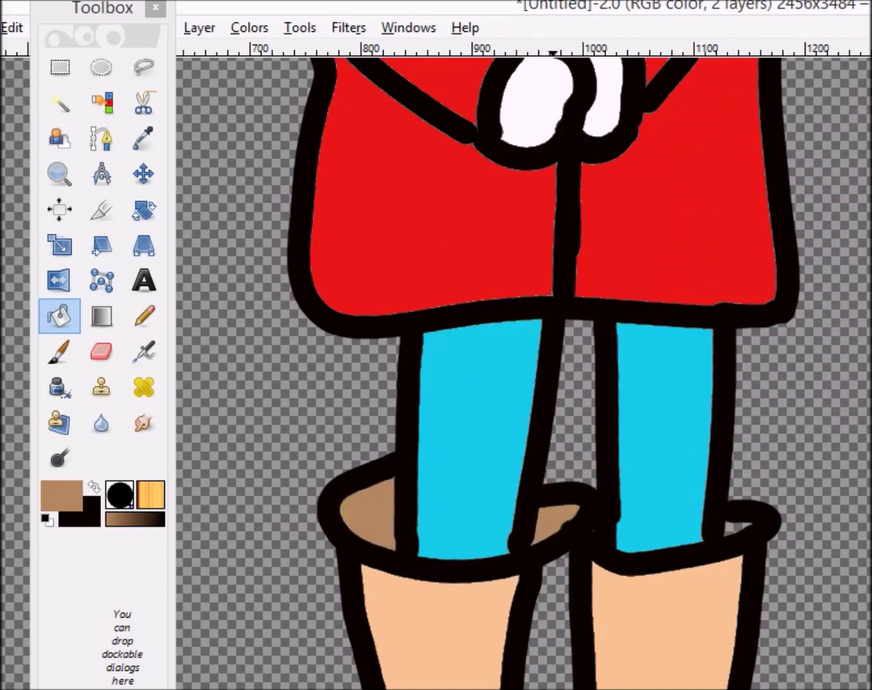
# Step: Choose a pale green from recent colours and fill both hands with it
pyautogui.scroll(10, 525, 371)
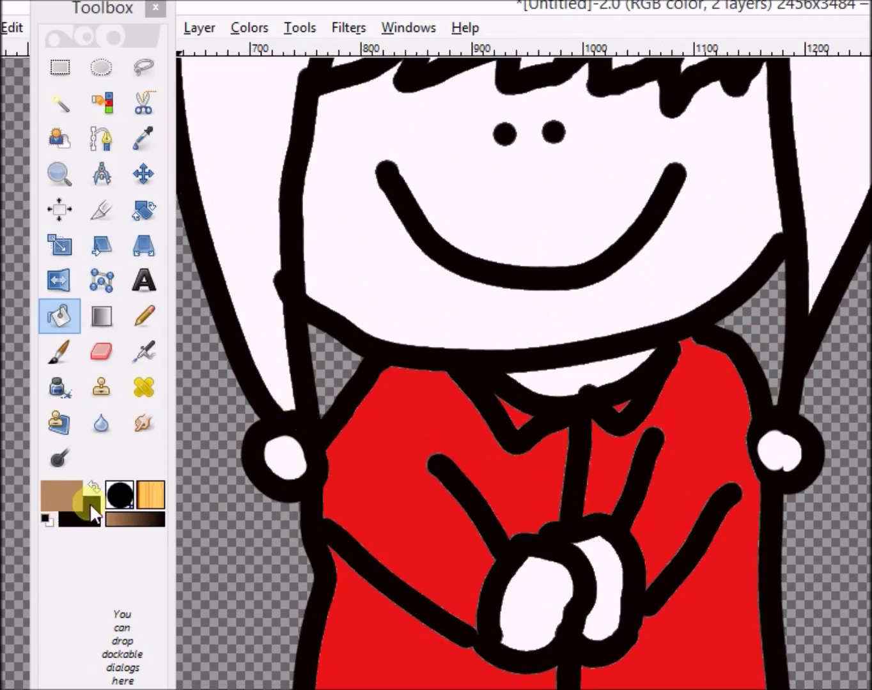
pyautogui.click(58, 504)
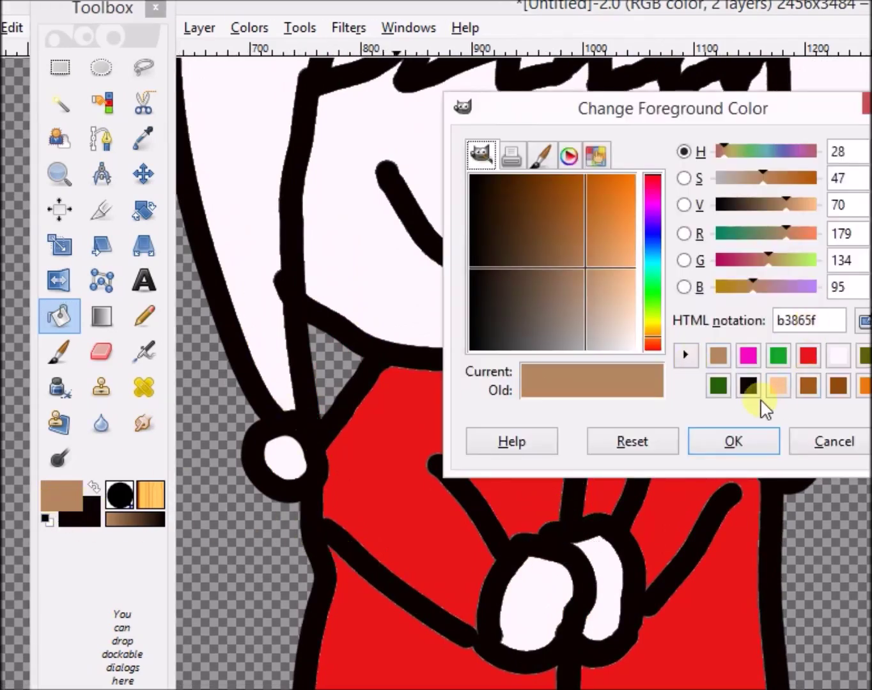
pyautogui.click(719, 388)
pyautogui.click(610, 234)
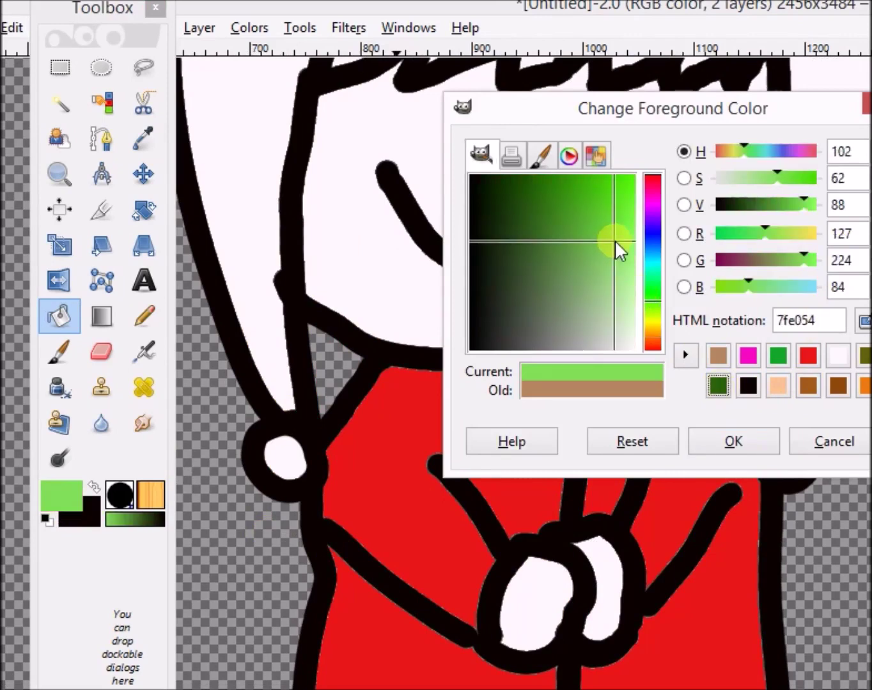
pyautogui.click(625, 304)
pyautogui.click(725, 441)
pyautogui.click(611, 565)
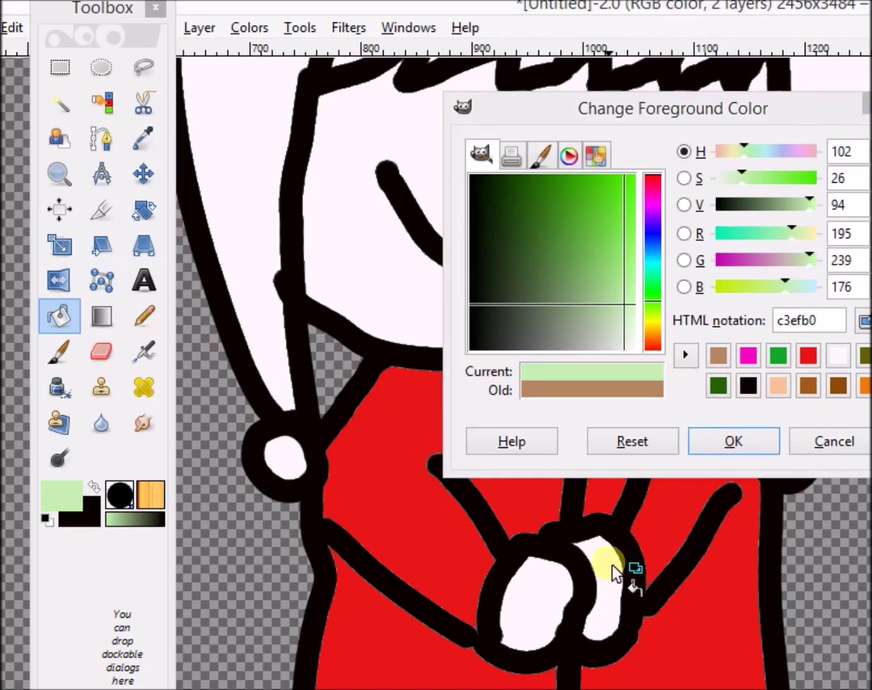
pyautogui.click(524, 628)
# Step: Fill the face, neck and both hands tan, then make black the paint colour
pyautogui.moveTo(649, 113); pyautogui.dragTo(871, 102)
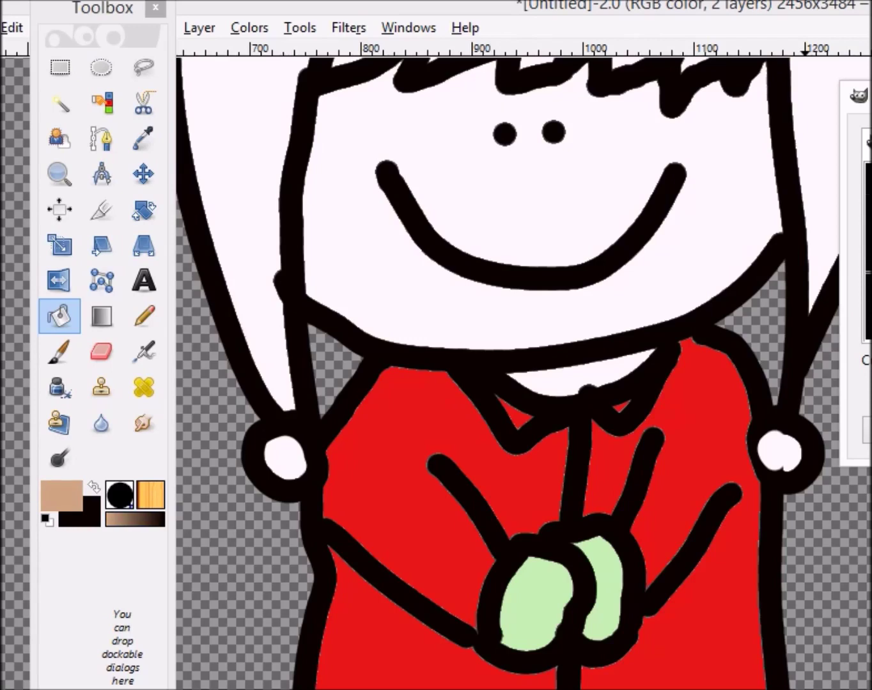
pyautogui.click(728, 260)
pyautogui.click(615, 379)
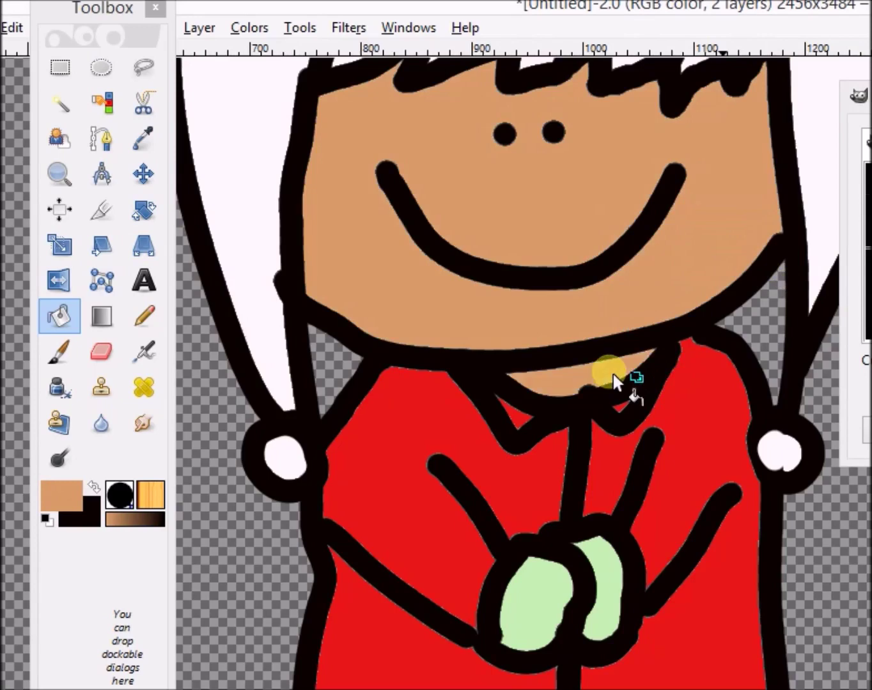
pyautogui.click(607, 628)
pyautogui.click(531, 616)
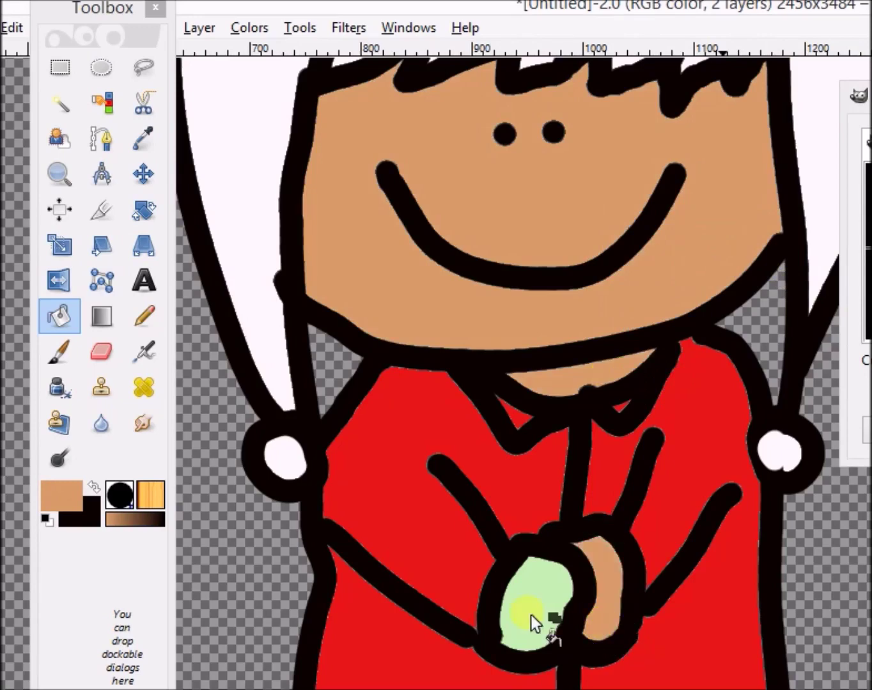
pyautogui.click(857, 114)
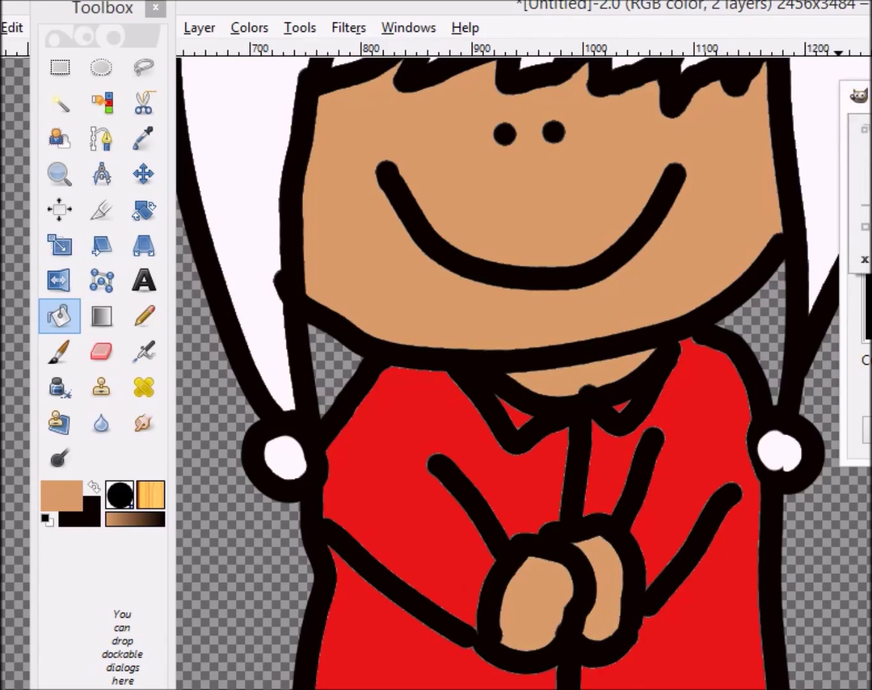
pyautogui.click(865, 193)
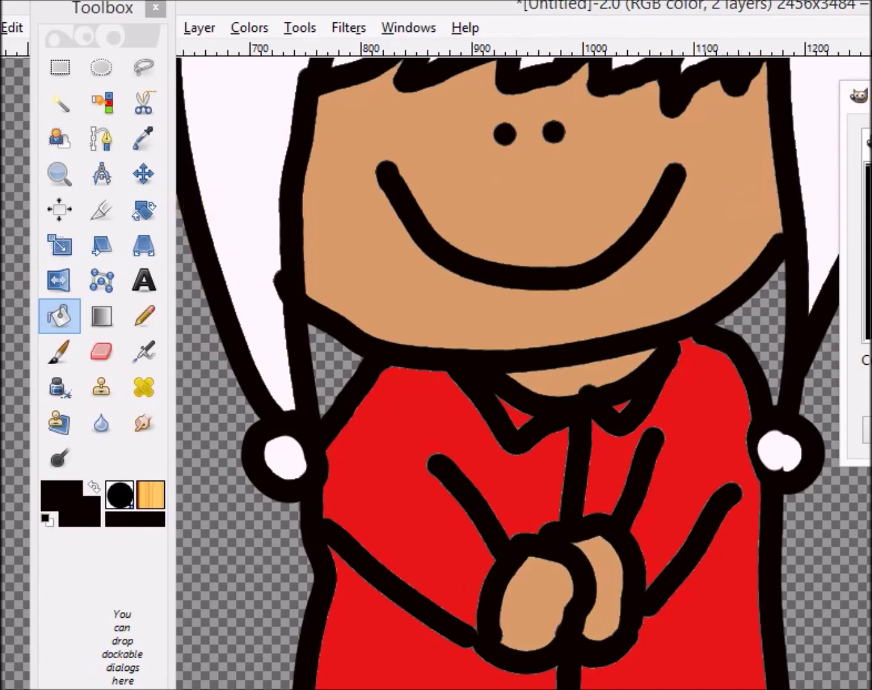
# Step: Bucket-fill the hair black, then paint black with the Paintbrush over the remaining white gaps
pyautogui.scroll(5, 697, 342)
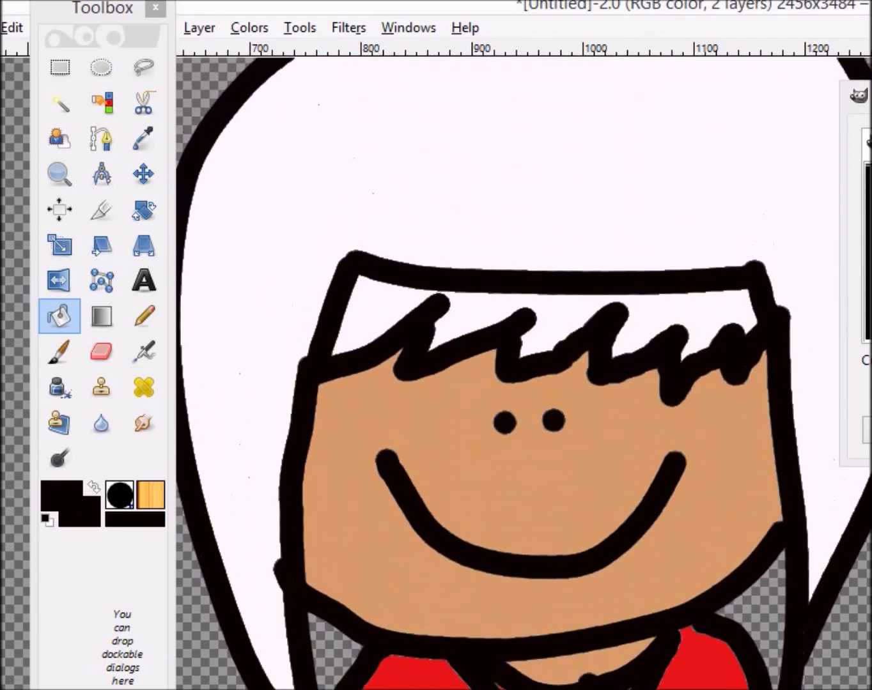
pyautogui.click(659, 311)
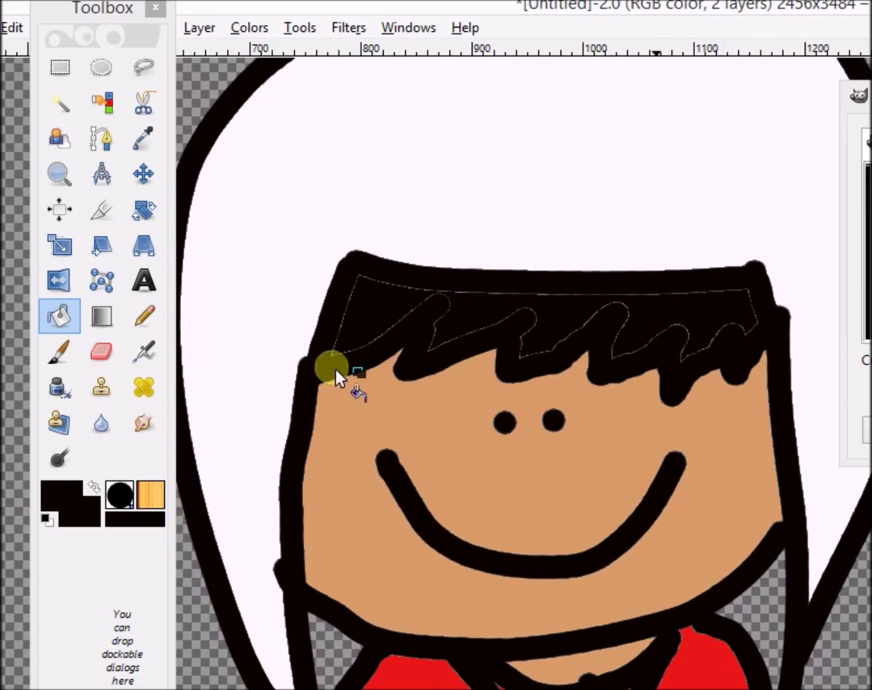
pyautogui.click(61, 353)
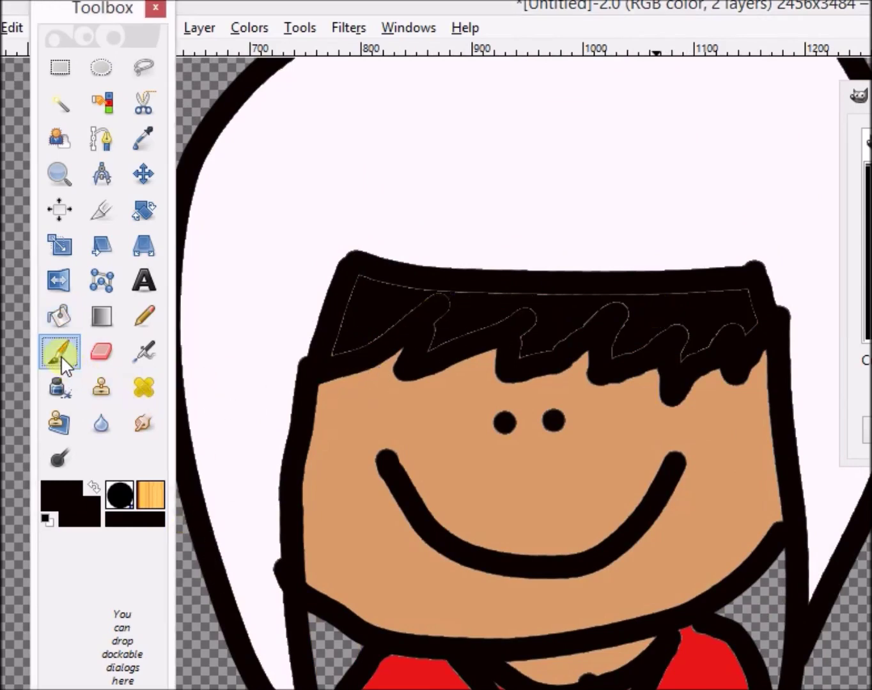
pyautogui.moveTo(352, 300); pyautogui.dragTo(338, 356)
pyautogui.moveTo(443, 298); pyautogui.dragTo(491, 317)
pyautogui.moveTo(584, 329)
pyautogui.mouseDown()
pyautogui.moveTo(731, 324)
pyautogui.moveTo(755, 350)
pyautogui.moveTo(507, 346)
pyautogui.moveTo(369, 316)
pyautogui.moveTo(358, 297)
pyautogui.moveTo(364, 277)
pyautogui.moveTo(473, 299)
pyautogui.moveTo(638, 276)
pyautogui.moveTo(748, 301)
pyautogui.moveTo(763, 332)
pyautogui.moveTo(697, 301)
pyautogui.moveTo(412, 310)
pyautogui.mouseUp()
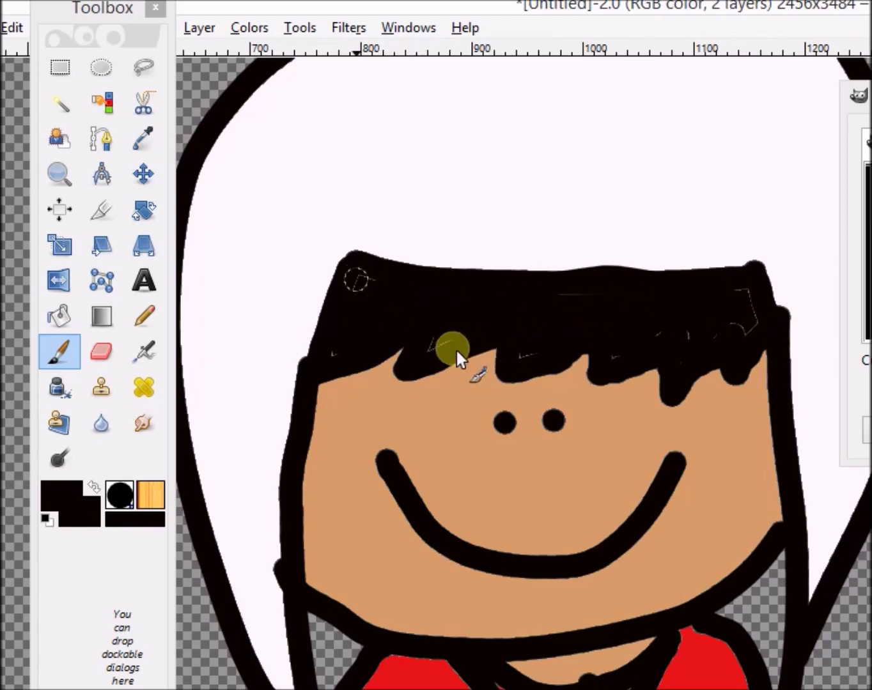
pyautogui.moveTo(426, 348)
pyautogui.mouseDown()
pyautogui.moveTo(492, 327)
pyautogui.moveTo(525, 360)
pyautogui.moveTo(573, 335)
pyautogui.moveTo(627, 344)
pyautogui.moveTo(617, 360)
pyautogui.moveTo(685, 333)
pyautogui.moveTo(741, 341)
pyautogui.moveTo(761, 319)
pyautogui.moveTo(742, 294)
pyautogui.moveTo(757, 345)
pyautogui.moveTo(757, 308)
pyautogui.moveTo(744, 329)
pyautogui.moveTo(788, 327)
pyautogui.mouseUp()
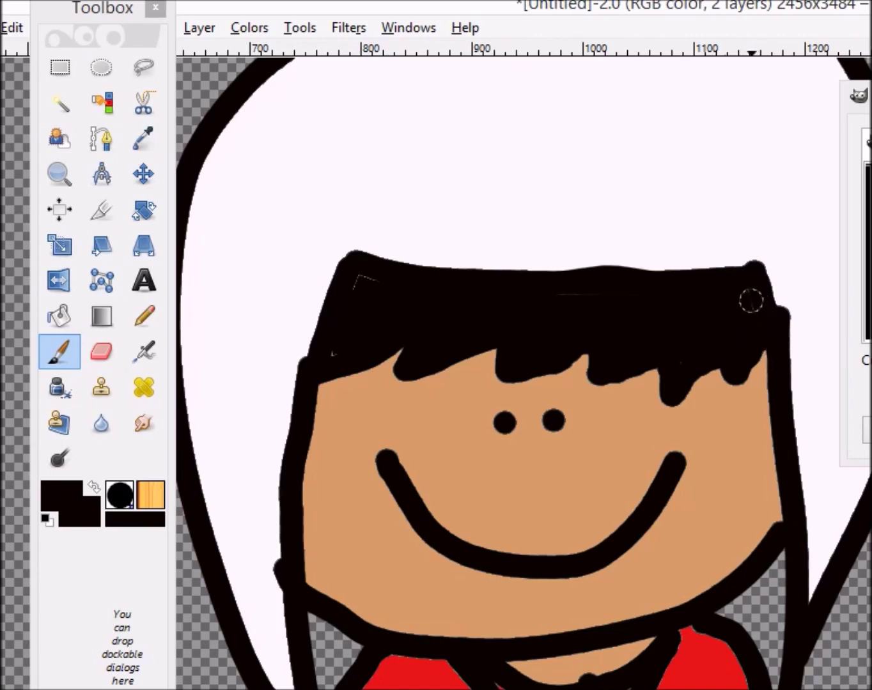
pyautogui.click(60, 501)
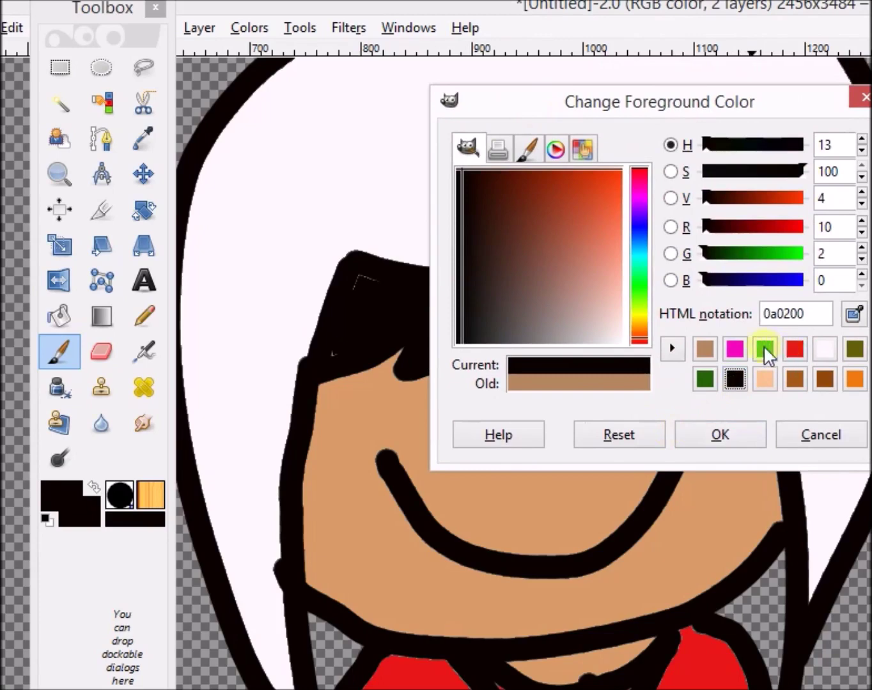
# Step: Mix a deep bright green and bucket-fill the hood around the face with it
pyautogui.click(732, 350)
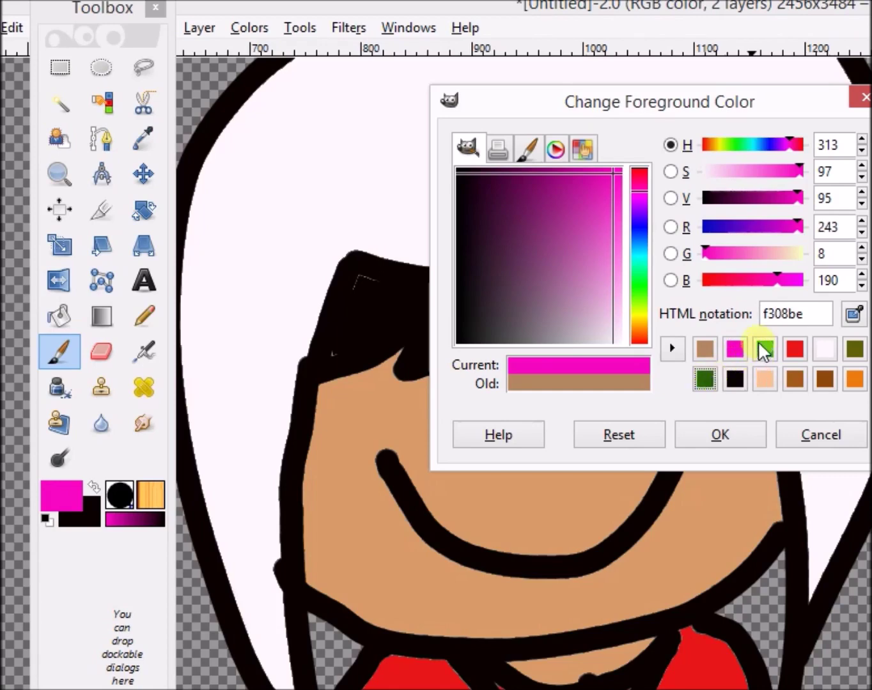
pyautogui.click(641, 292)
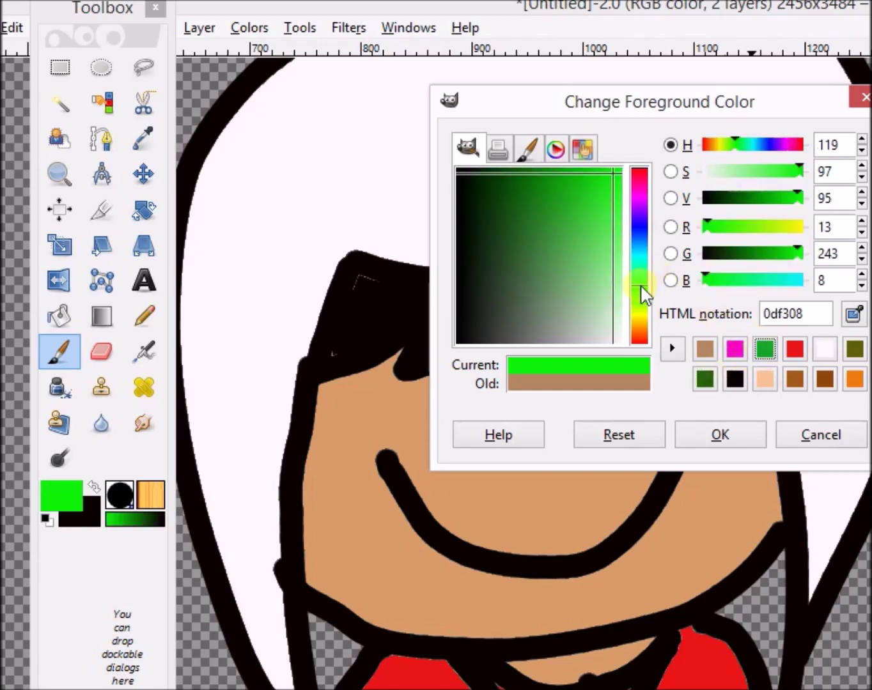
pyautogui.moveTo(599, 192); pyautogui.dragTo(585, 171)
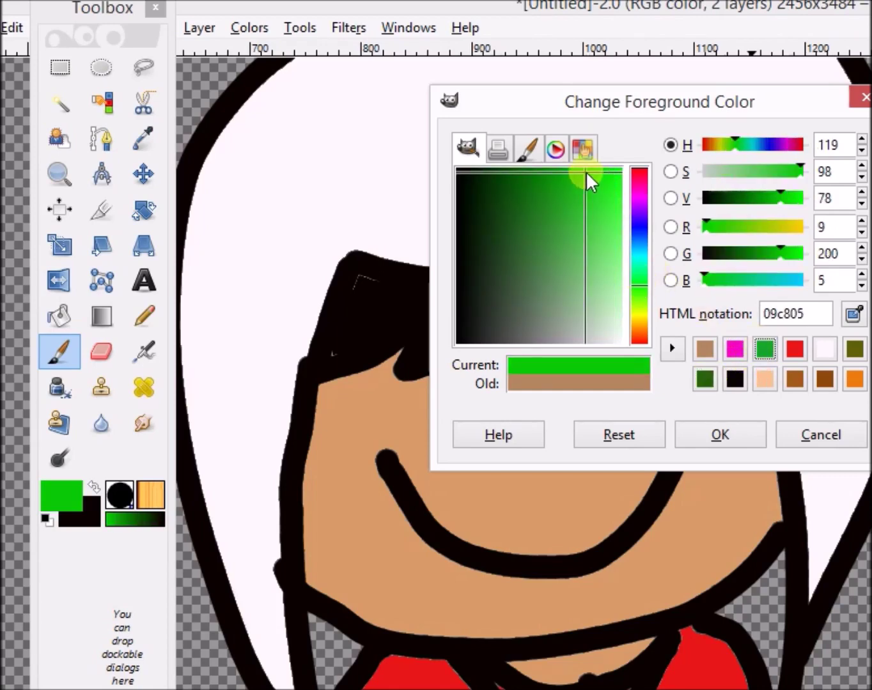
pyautogui.click(721, 434)
pyautogui.click(704, 181)
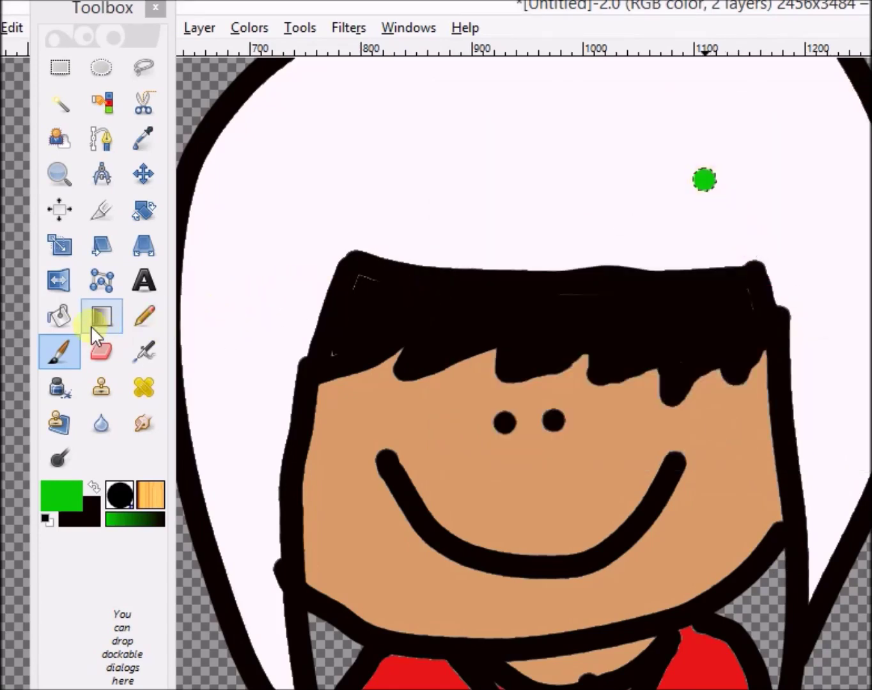
pyautogui.click(58, 317)
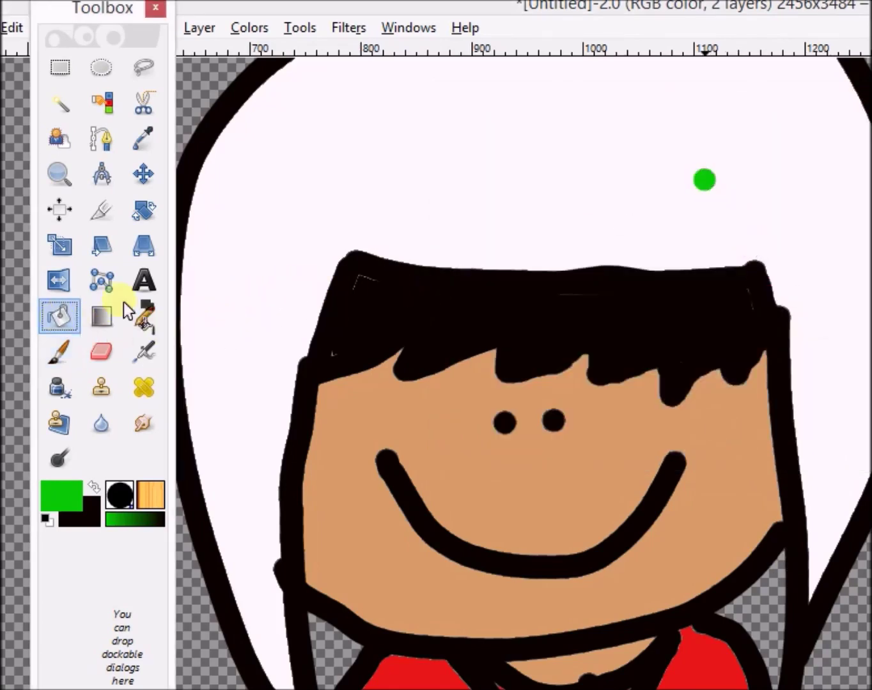
pyautogui.click(361, 209)
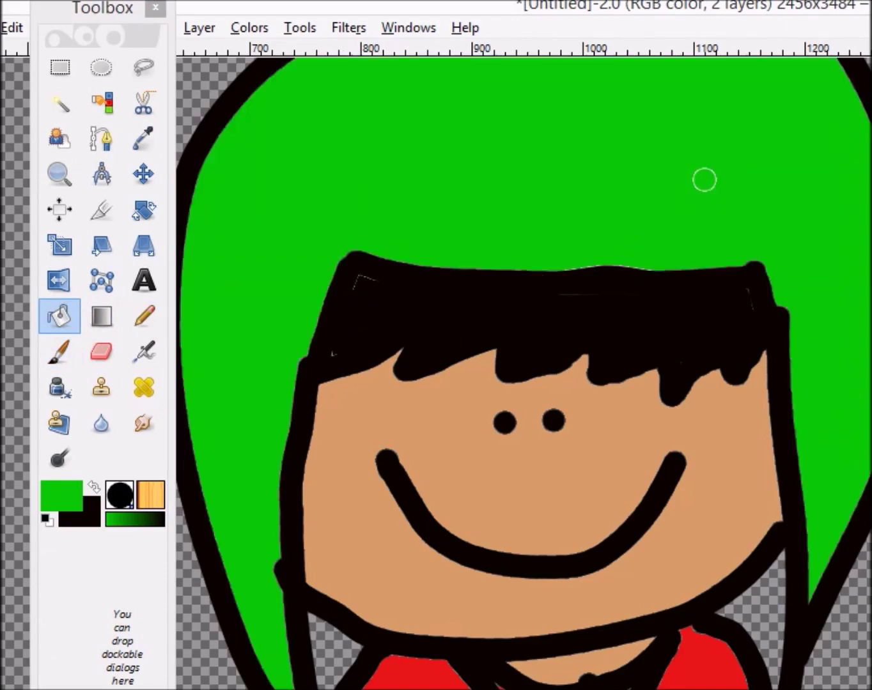
# Step: Switch to the Color Picker and scroll the hood and face into view
pyautogui.scroll(-5, 704, 180)
pyautogui.scroll(5, 703, 255)
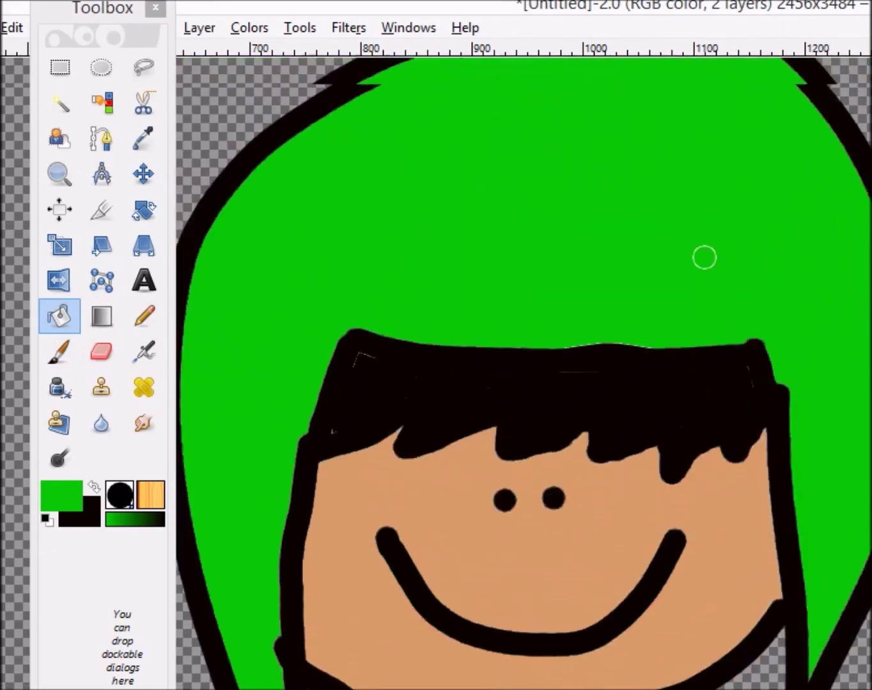
pyautogui.scroll(-5, 702, 158)
pyautogui.scroll(-5, 703, 256)
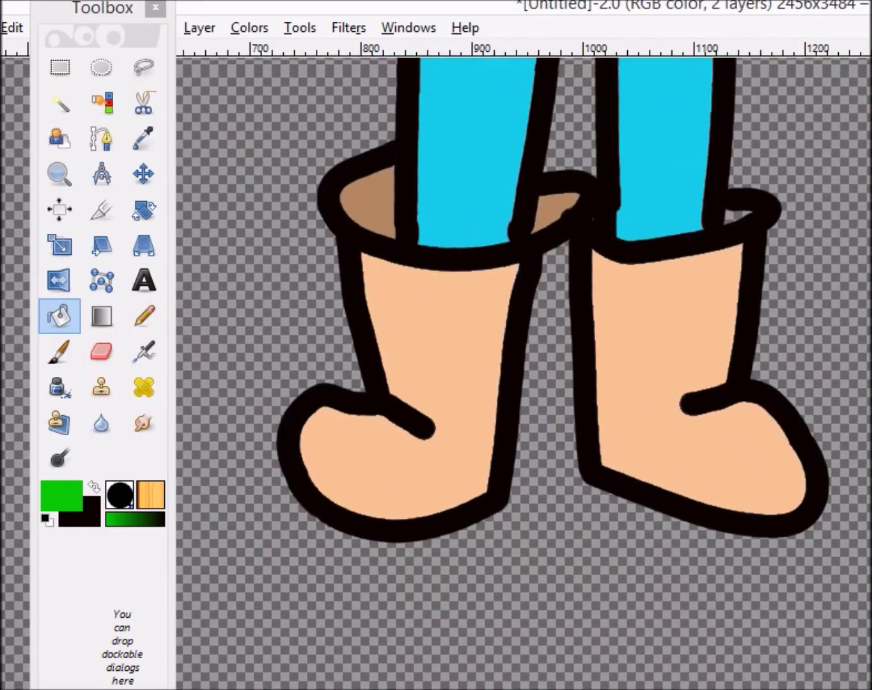
pyautogui.scroll(10, 704, 350)
pyautogui.scroll(-5, 705, 350)
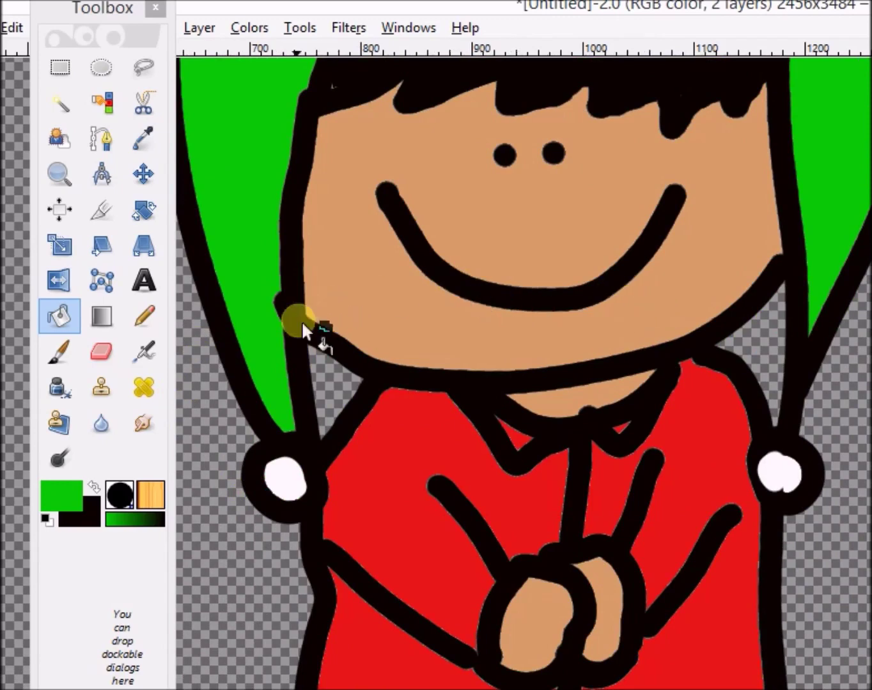
pyautogui.click(154, 357)
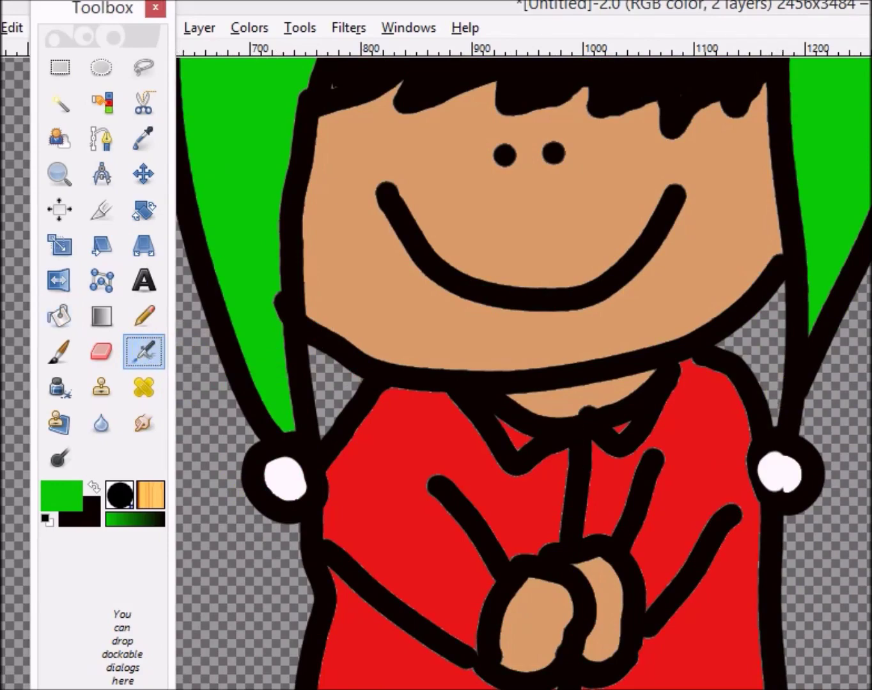
pyautogui.scroll(8, 704, 472)
pyautogui.scroll(-5, 703, 173)
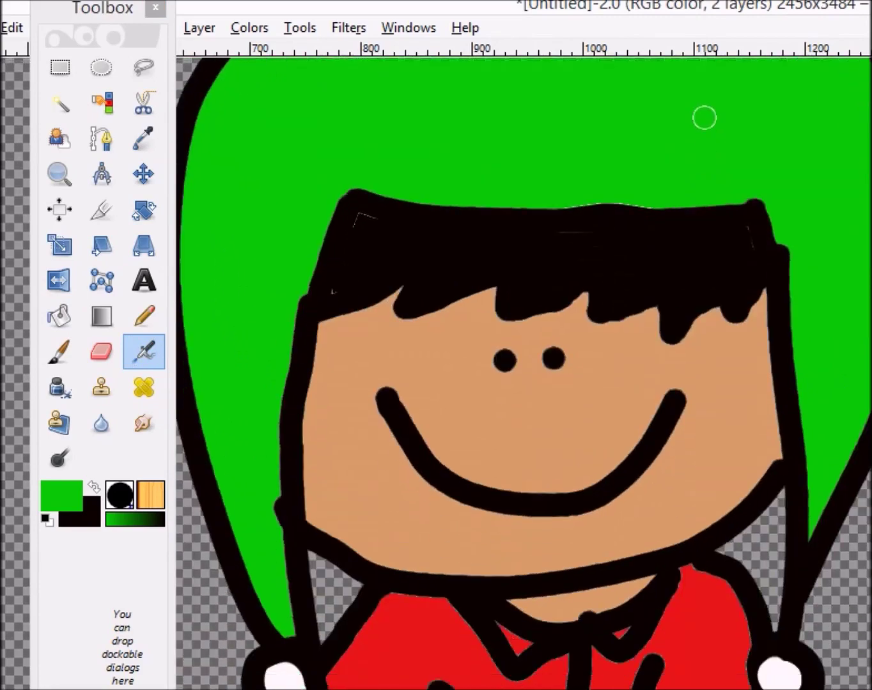
pyautogui.scroll(2, 525, 374)
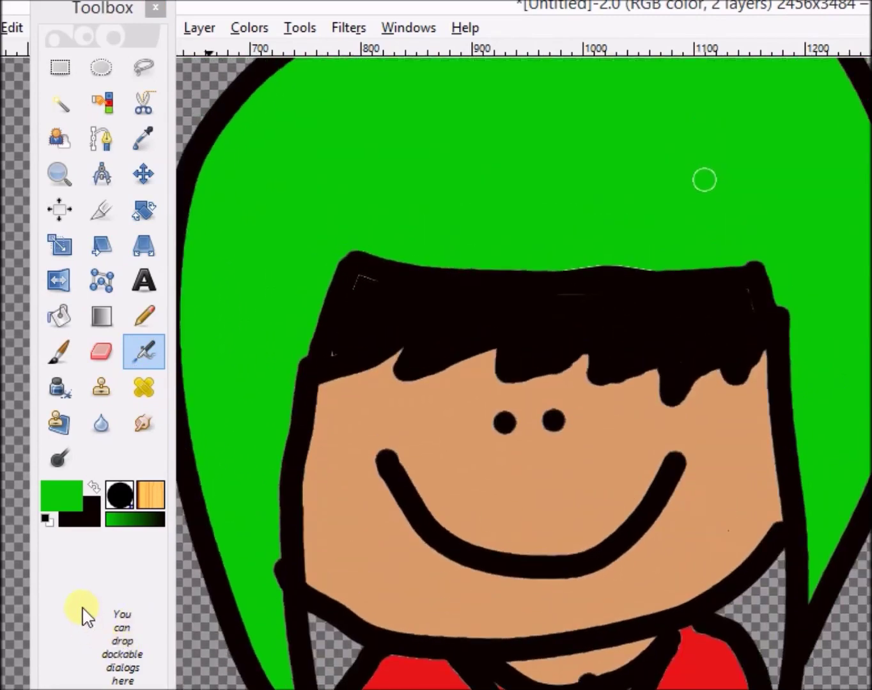
# Step: Make black the foreground and give the Airbrush the '2. Hardness 025' brush
pyautogui.click(94, 488)
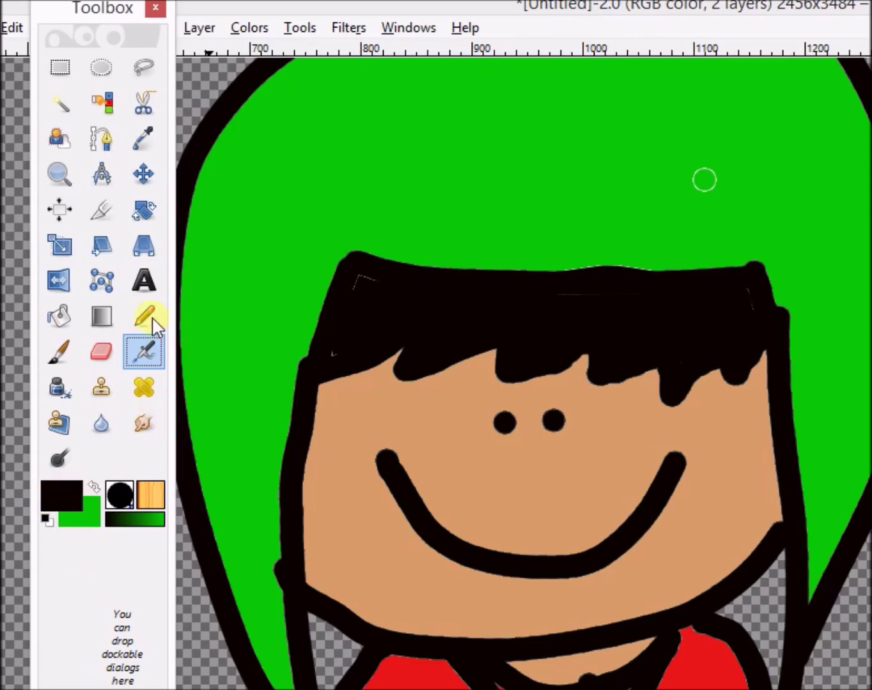
pyautogui.doubleClick(149, 353)
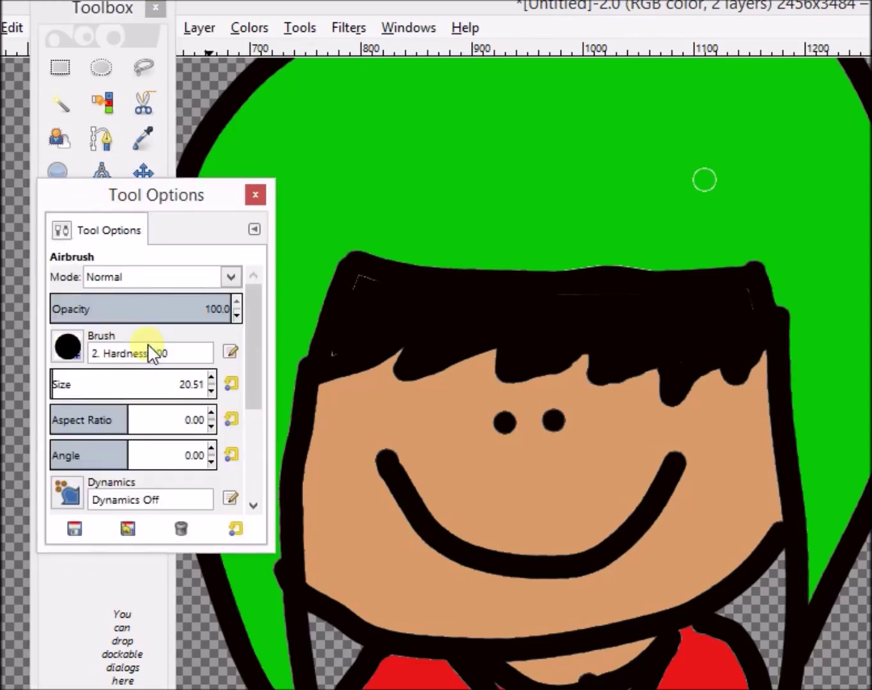
pyautogui.moveTo(103, 205); pyautogui.dragTo(313, 162)
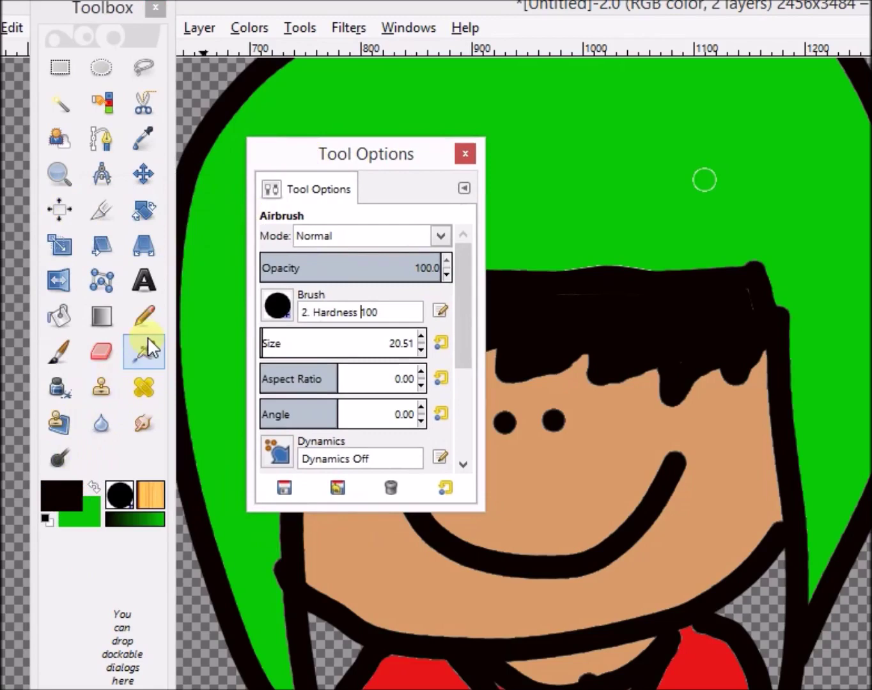
pyautogui.click(279, 307)
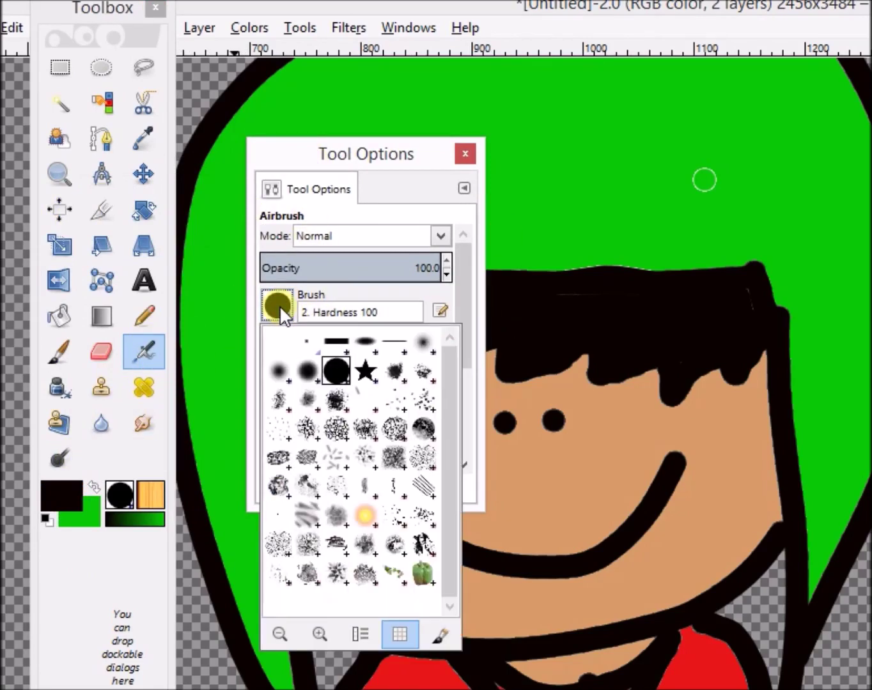
pyautogui.click(425, 348)
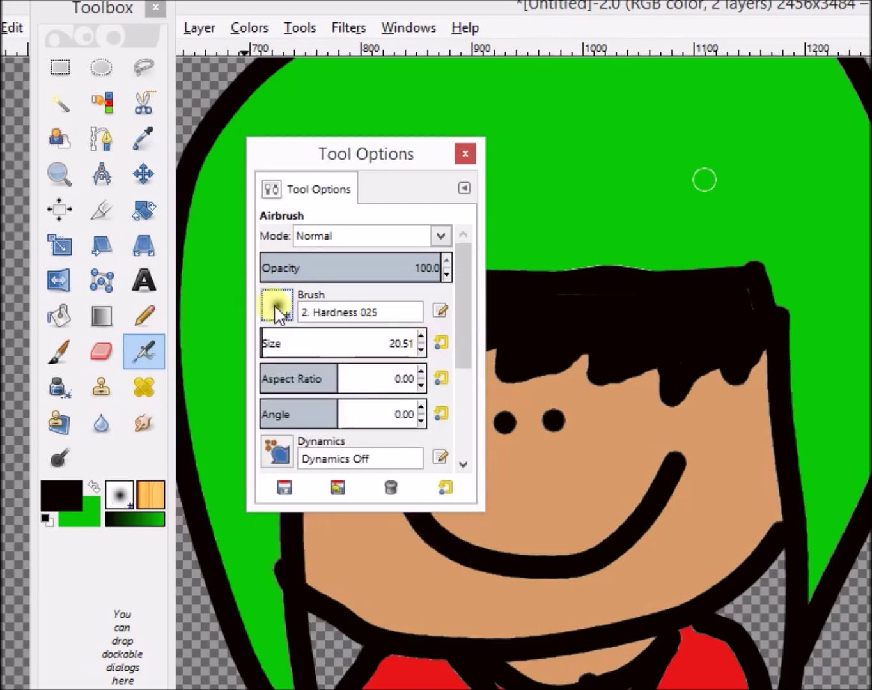
pyautogui.moveTo(371, 158); pyautogui.dragTo(152, 121)
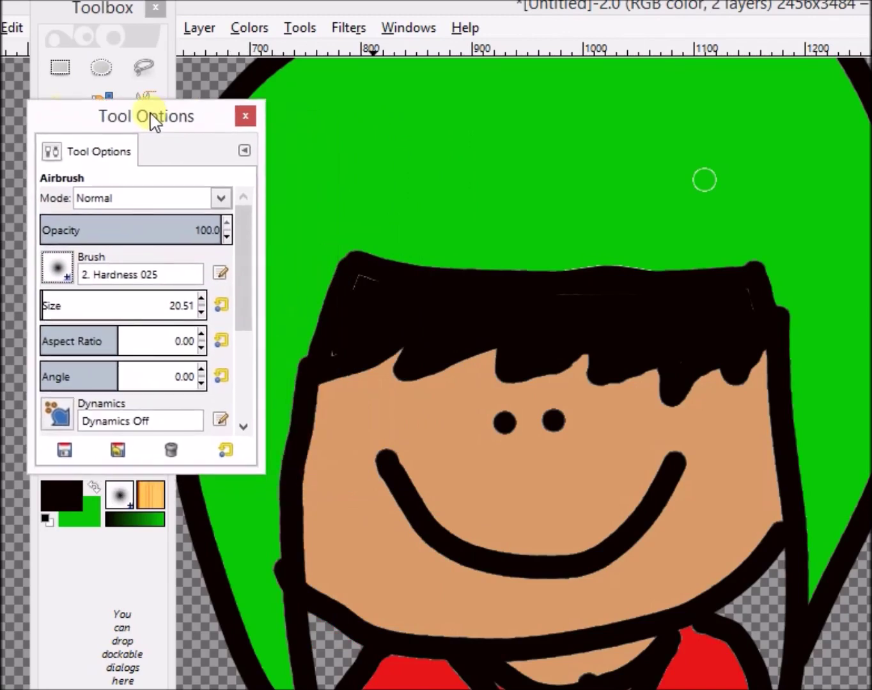
pyautogui.click(245, 117)
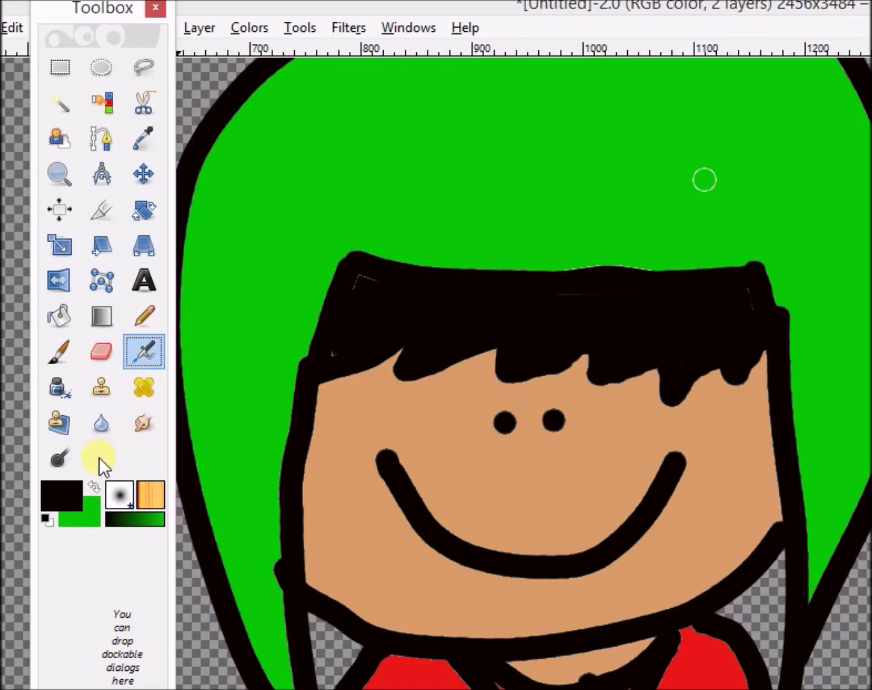
# Step: Set the airbrush size to 121.45
pyautogui.doubleClick(139, 349)
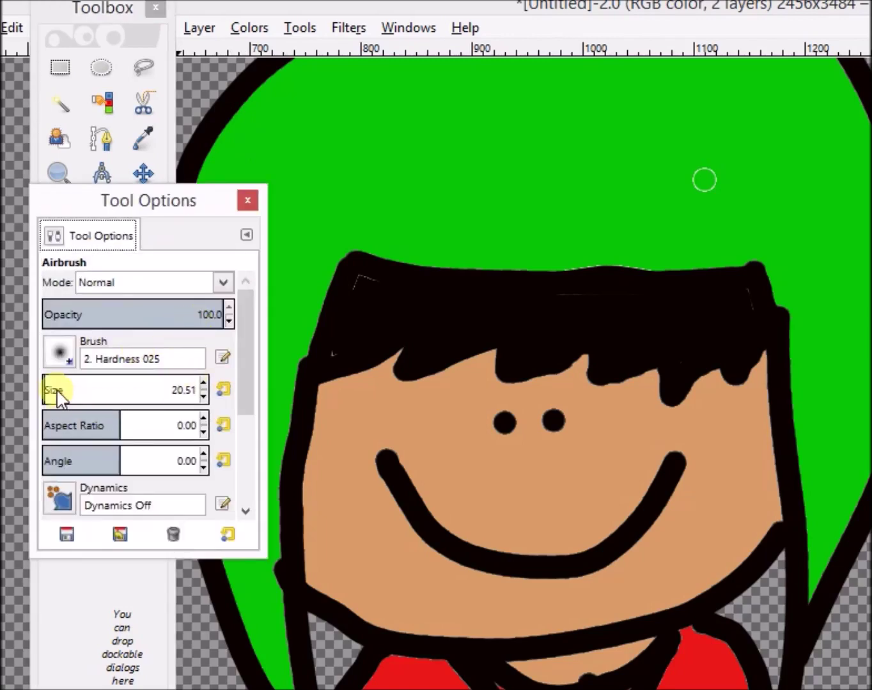
pyautogui.moveTo(47, 390); pyautogui.dragTo(71, 394)
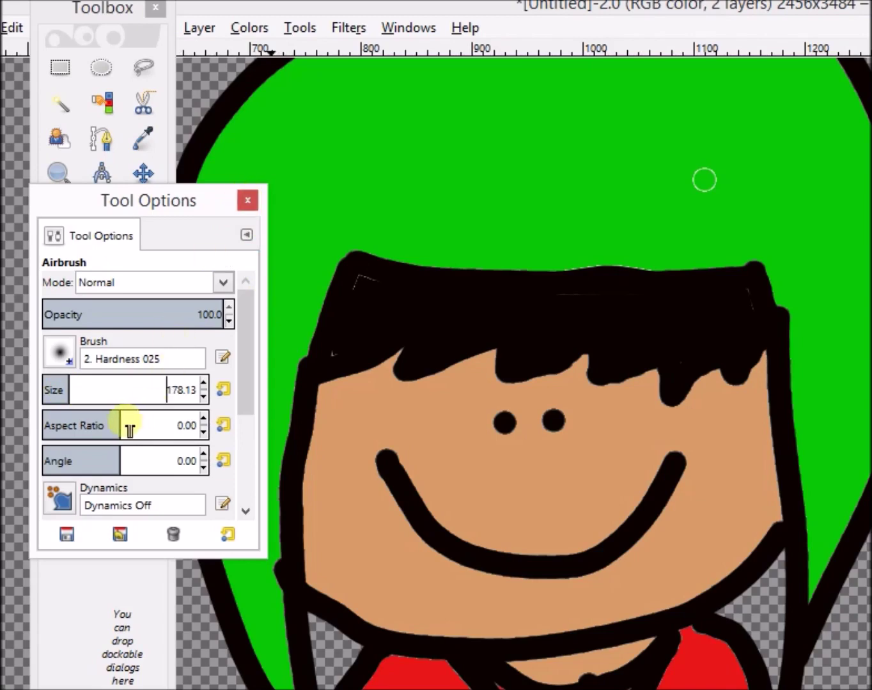
pyautogui.moveTo(78, 394)
pyautogui.mouseDown()
pyautogui.moveTo(60, 399)
pyautogui.moveTo(69, 395)
pyautogui.mouseUp()
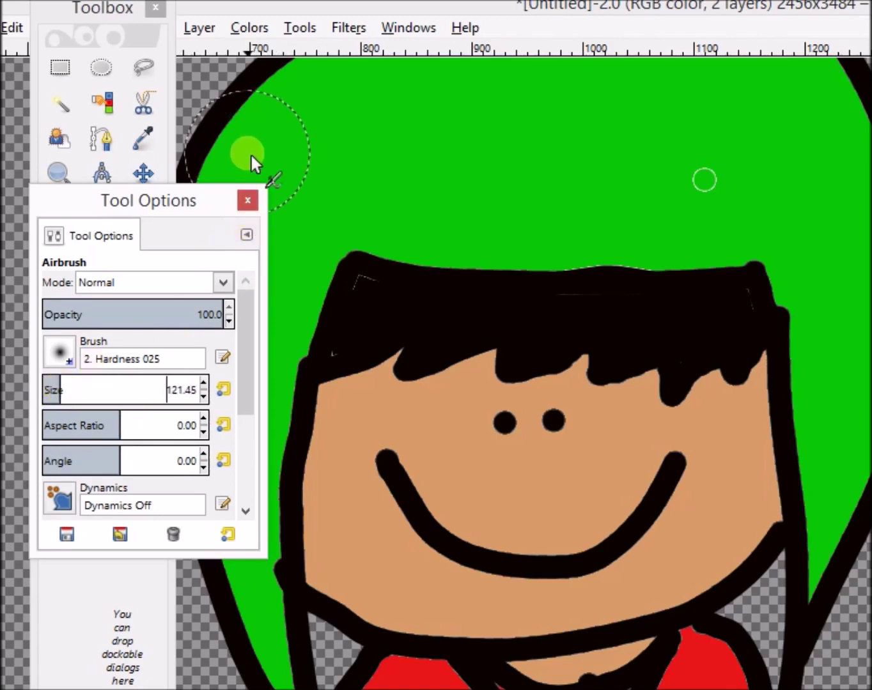
pyautogui.click(247, 200)
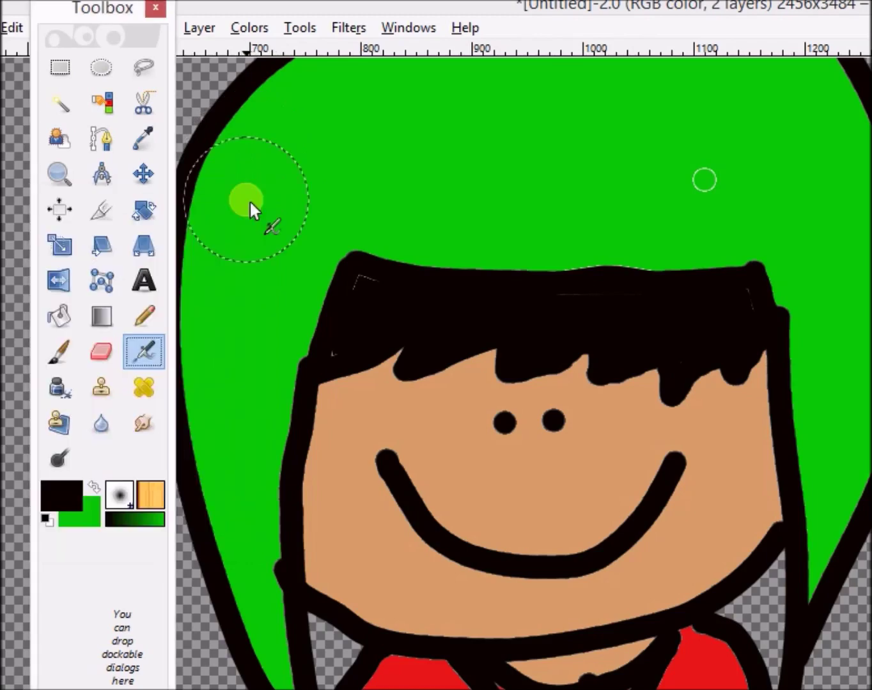
pyautogui.moveTo(250, 189)
pyautogui.mouseDown()
pyautogui.moveTo(249, 153)
pyautogui.moveTo(230, 187)
pyautogui.moveTo(204, 285)
pyautogui.moveTo(200, 442)
pyautogui.mouseUp()
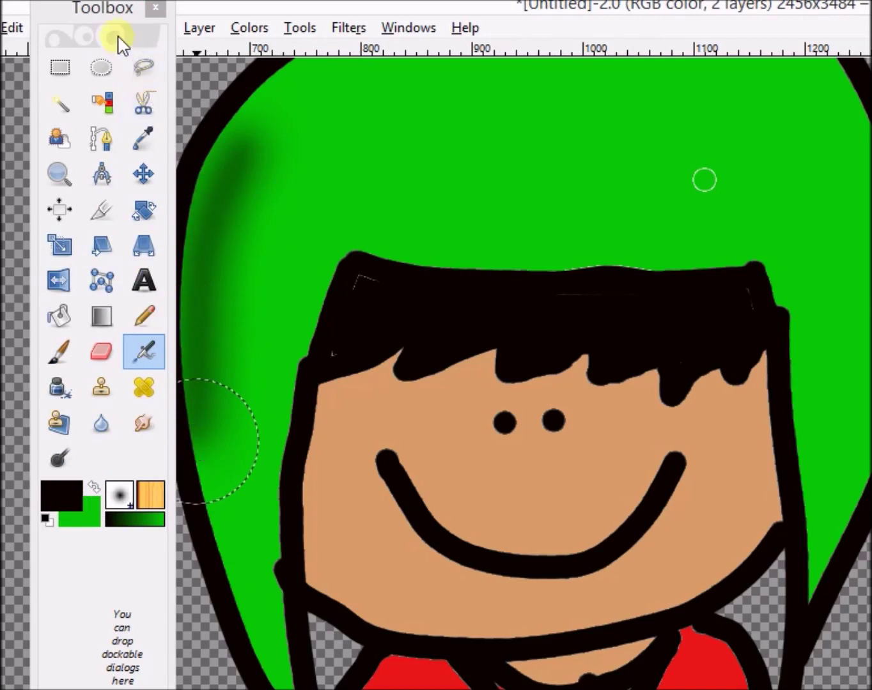
pyautogui.moveTo(105, 21); pyautogui.dragTo(656, 62)
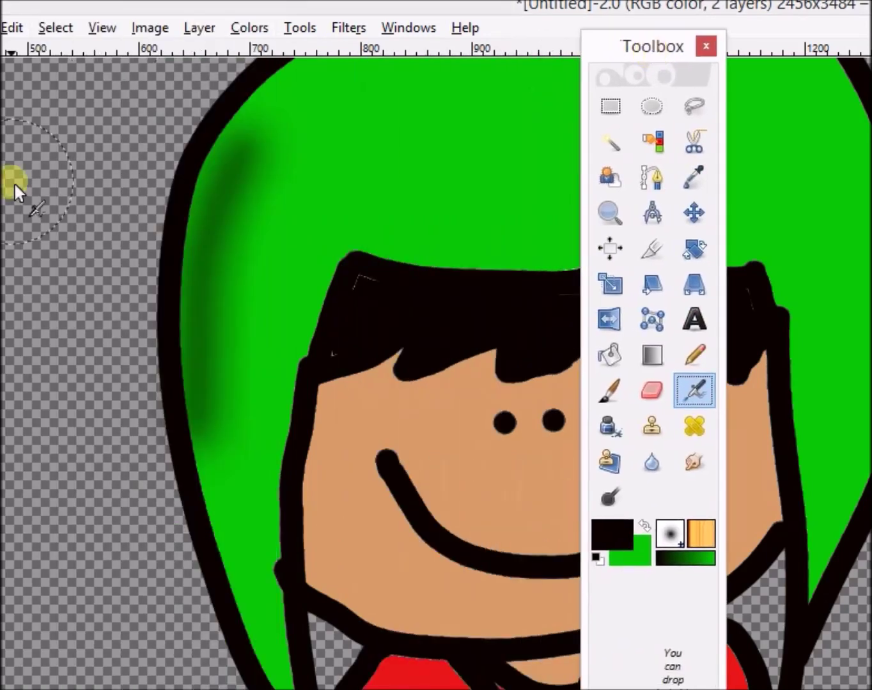
pyautogui.click(52, 29)
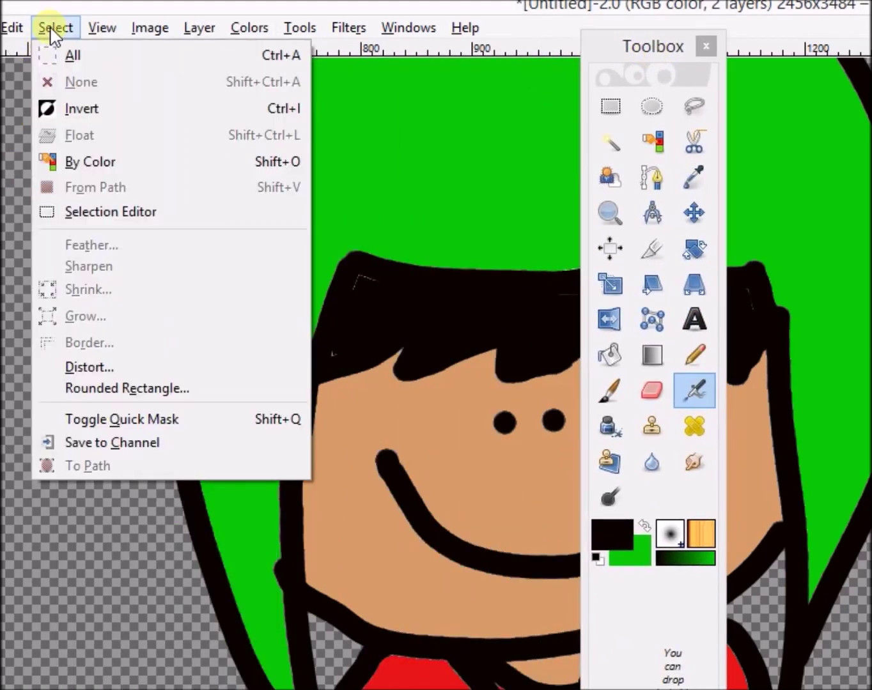
pyautogui.click(13, 28)
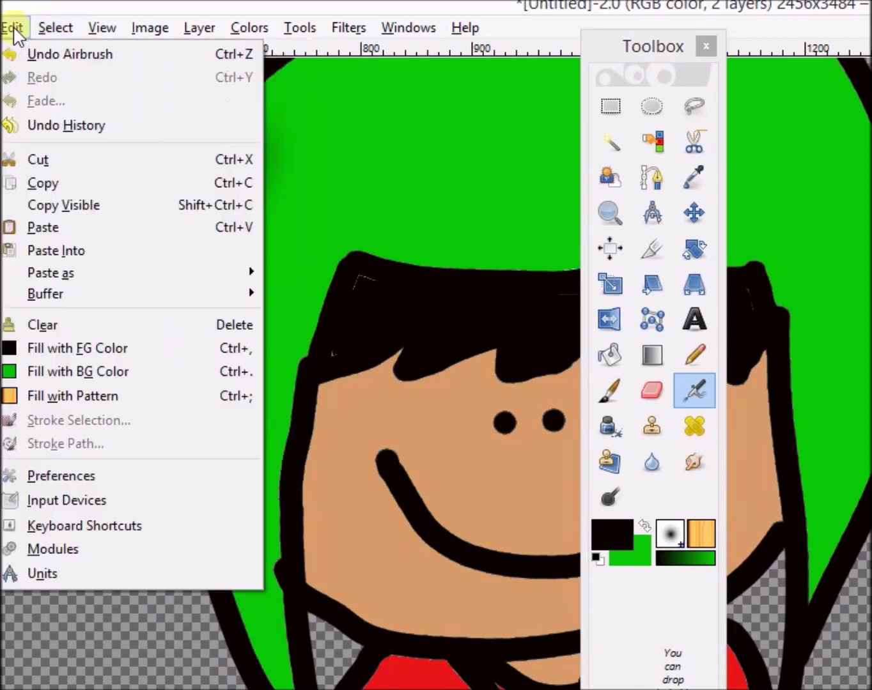
pyautogui.click(35, 57)
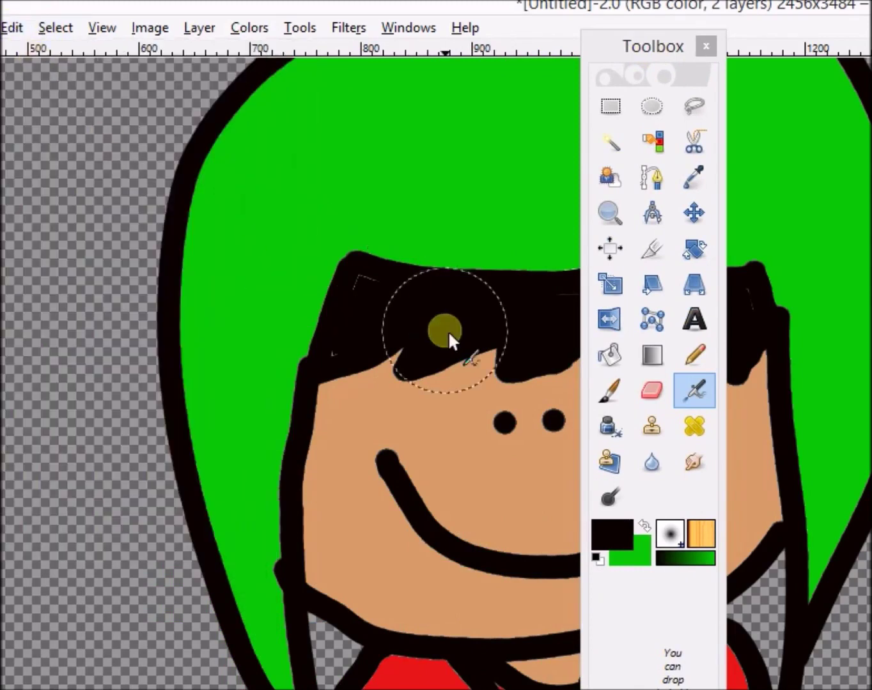
# Step: Lower the airbrush opacity to 45
pyautogui.doubleClick(694, 388)
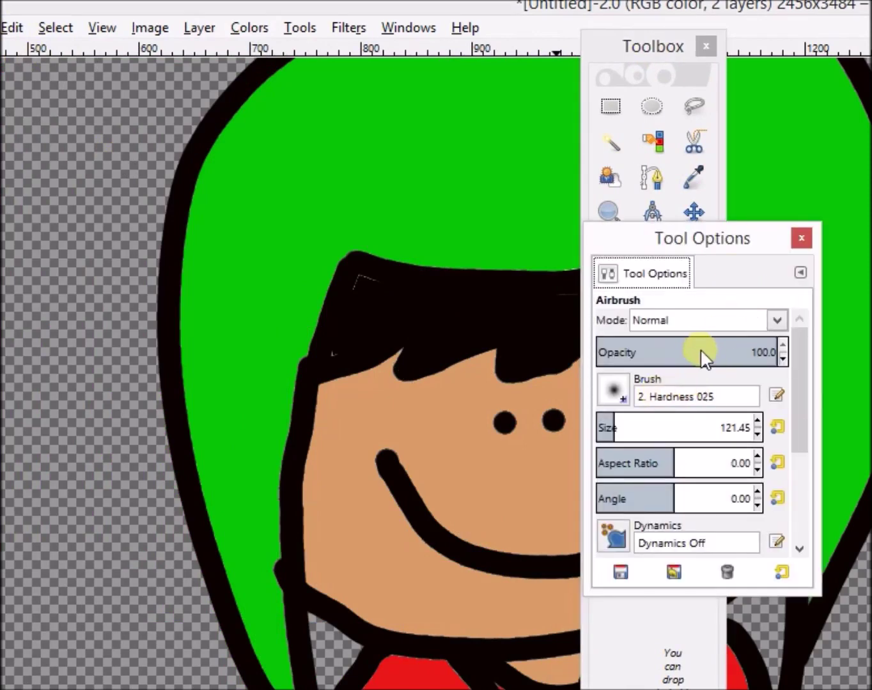
pyautogui.doubleClick(765, 351)
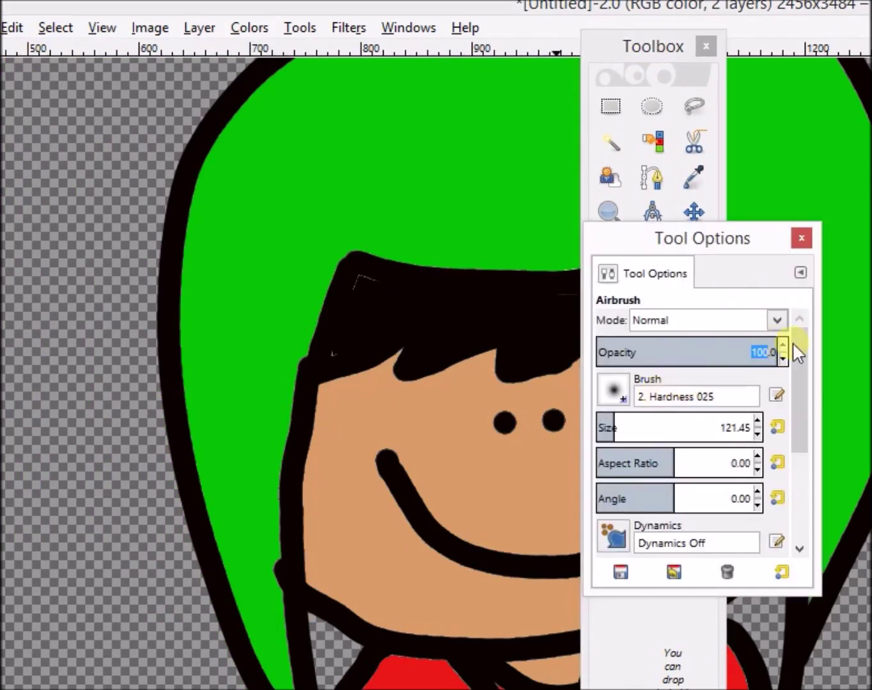
pyautogui.click(782, 358)
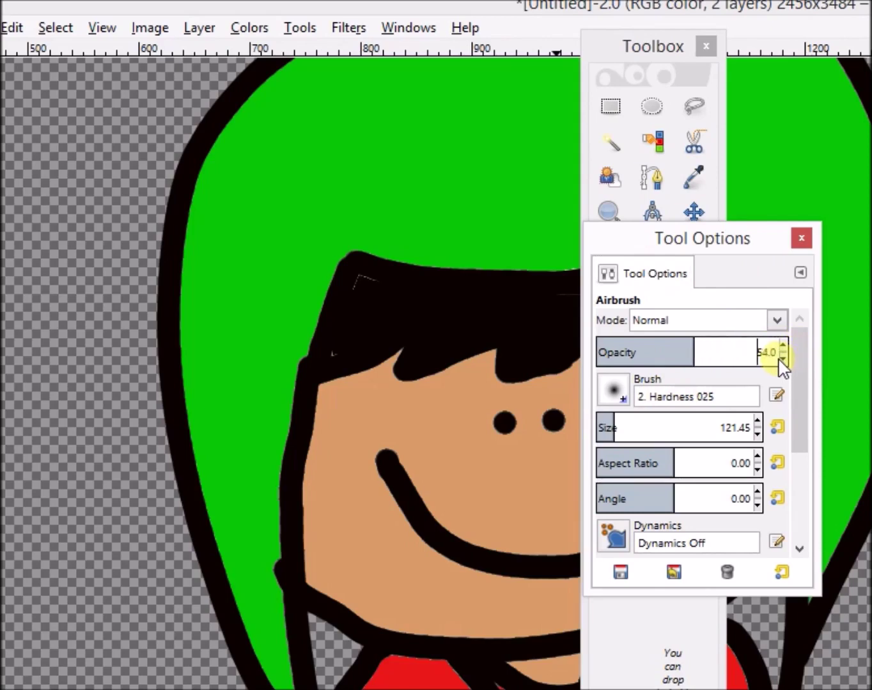
pyautogui.click(801, 238)
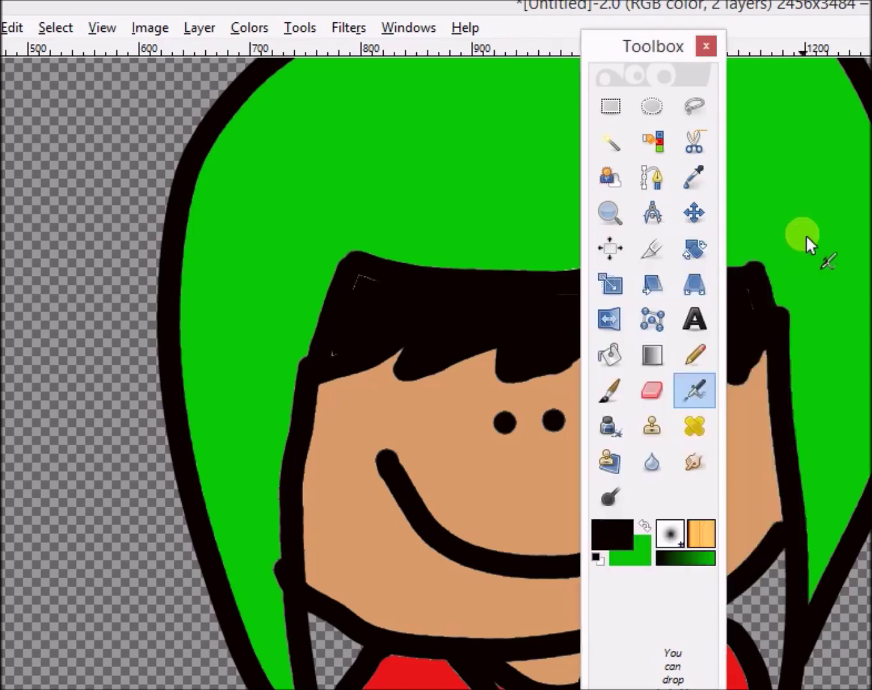
# Step: Airbrush dark shading down both hood edges, along the jaw and down the coat's left edge
pyautogui.moveTo(234, 136)
pyautogui.mouseDown()
pyautogui.moveTo(207, 252)
pyautogui.moveTo(199, 337)
pyautogui.moveTo(215, 460)
pyautogui.moveTo(239, 562)
pyautogui.moveTo(269, 630)
pyautogui.mouseUp()
pyautogui.moveTo(836, 89)
pyautogui.mouseDown()
pyautogui.moveTo(851, 121)
pyautogui.moveTo(846, 486)
pyautogui.moveTo(831, 550)
pyautogui.mouseUp()
pyautogui.moveTo(370, 586)
pyautogui.mouseDown()
pyautogui.moveTo(322, 569)
pyautogui.moveTo(341, 591)
pyautogui.moveTo(393, 615)
pyautogui.moveTo(473, 629)
pyautogui.moveTo(542, 620)
pyautogui.moveTo(584, 628)
pyautogui.moveTo(697, 587)
pyautogui.moveTo(785, 513)
pyautogui.moveTo(554, 678)
pyautogui.moveTo(531, 671)
pyautogui.moveTo(647, 642)
pyautogui.moveTo(697, 585)
pyautogui.mouseUp()
pyautogui.click(641, 48)
pyautogui.click(705, 46)
pyautogui.scroll(-10, 704, 180)
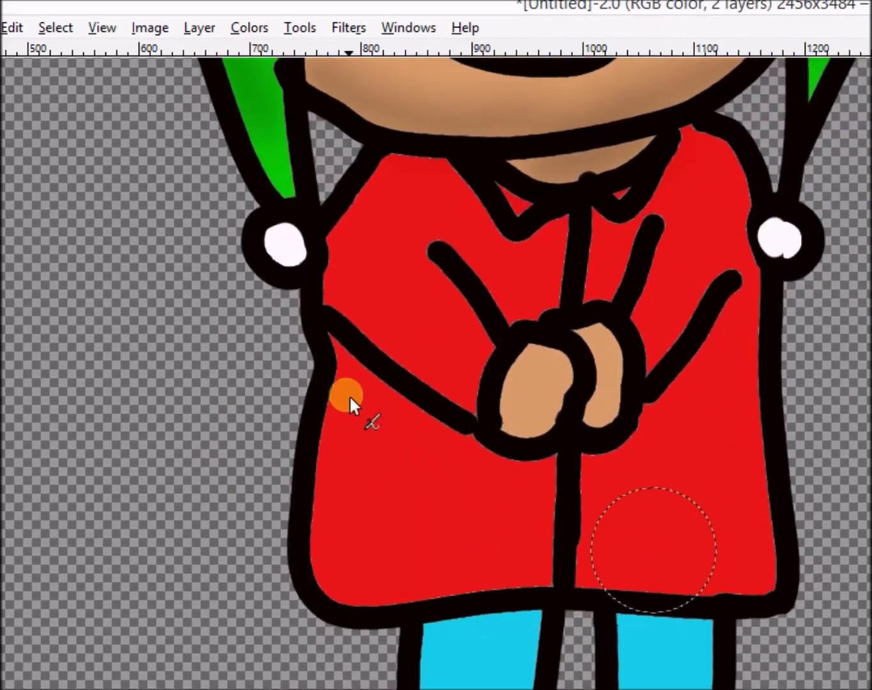
pyautogui.moveTo(349, 395)
pyautogui.mouseDown()
pyautogui.moveTo(340, 374)
pyautogui.moveTo(327, 575)
pyautogui.moveTo(351, 604)
pyautogui.mouseUp()
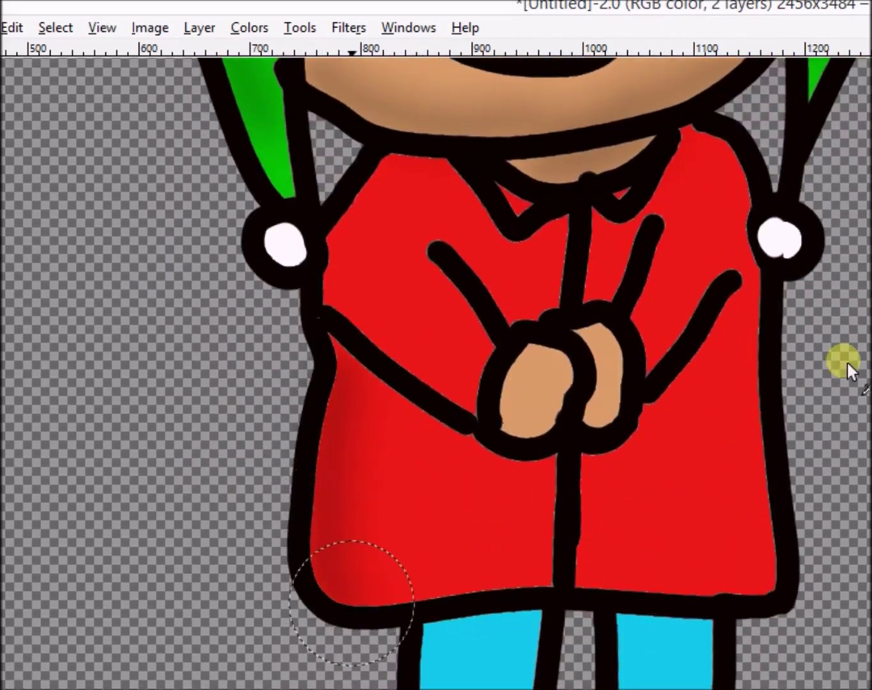
# Step: Airbrush shading down the coat's right edge, under the collar, along both arm lines and right shoulder
pyautogui.moveTo(753, 280)
pyautogui.mouseDown()
pyautogui.moveTo(744, 362)
pyautogui.moveTo(751, 463)
pyautogui.moveTo(772, 551)
pyautogui.moveTo(765, 549)
pyautogui.mouseUp()
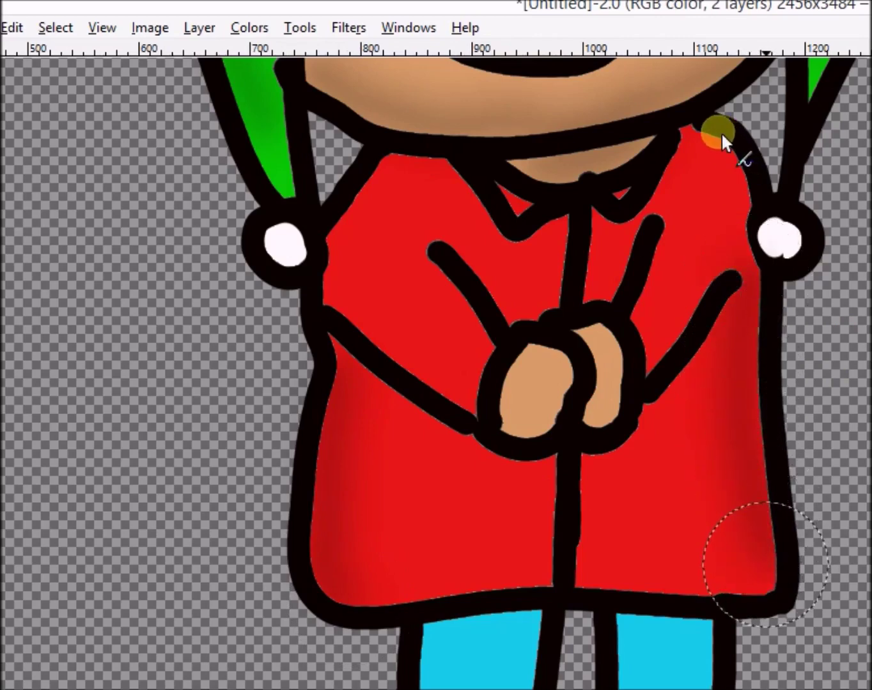
pyautogui.moveTo(630, 237); pyautogui.dragTo(607, 282)
pyautogui.moveTo(462, 237); pyautogui.dragTo(504, 296)
pyautogui.moveTo(727, 308)
pyautogui.mouseDown()
pyautogui.moveTo(687, 388)
pyautogui.moveTo(628, 434)
pyautogui.mouseUp()
pyautogui.moveTo(338, 352)
pyautogui.mouseDown()
pyautogui.moveTo(431, 432)
pyautogui.moveTo(462, 441)
pyautogui.mouseUp()
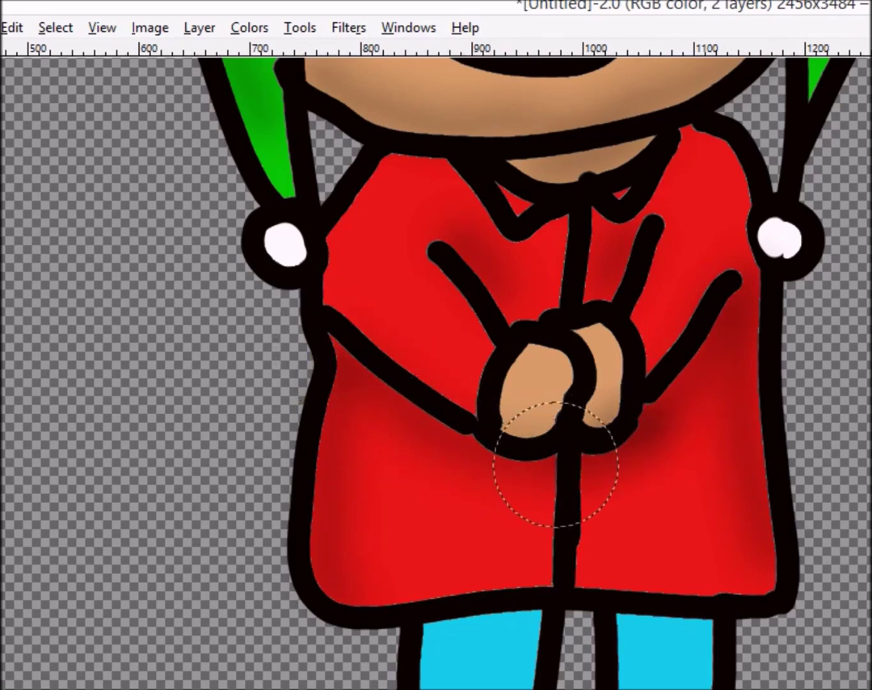
pyautogui.click(461, 161)
pyautogui.moveTo(678, 133); pyautogui.dragTo(701, 142)
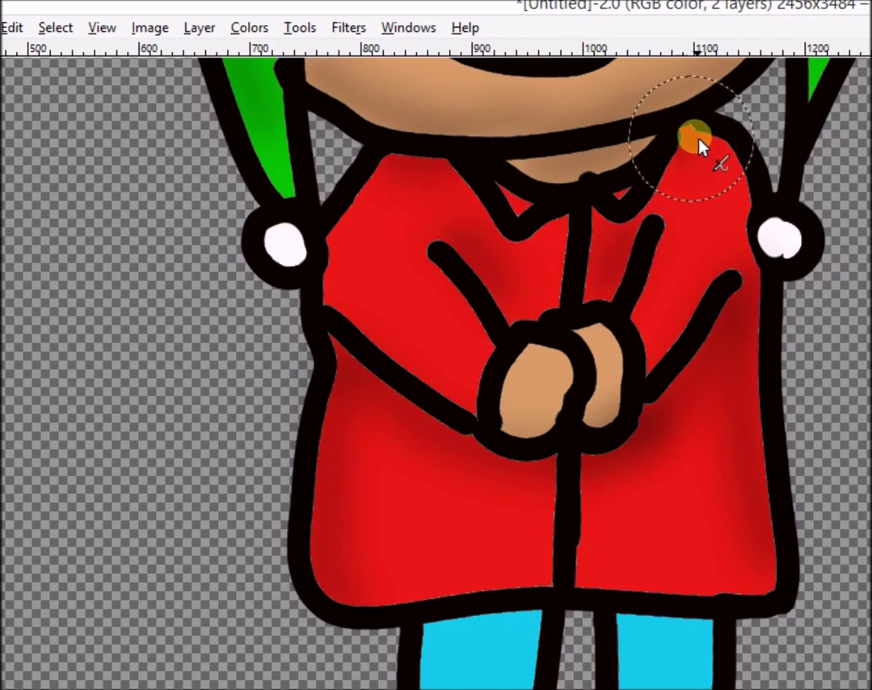
pyautogui.scroll(-5, 436, 370)
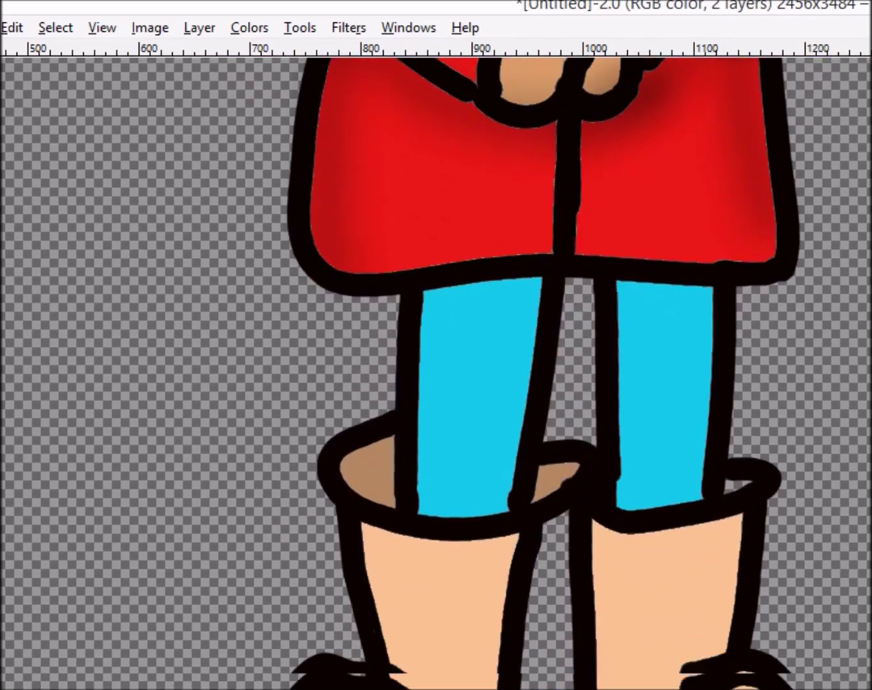
# Step: Shade both legs' inner and outer edges and the area just below the coat hem
pyautogui.moveTo(536, 256); pyautogui.dragTo(515, 444)
pyautogui.moveTo(622, 261)
pyautogui.mouseDown()
pyautogui.moveTo(622, 253)
pyautogui.moveTo(613, 331)
pyautogui.moveTo(627, 436)
pyautogui.mouseUp()
pyautogui.moveTo(717, 255); pyautogui.dragTo(698, 434)
pyautogui.moveTo(442, 273)
pyautogui.mouseDown()
pyautogui.moveTo(426, 267)
pyautogui.moveTo(425, 429)
pyautogui.mouseUp()
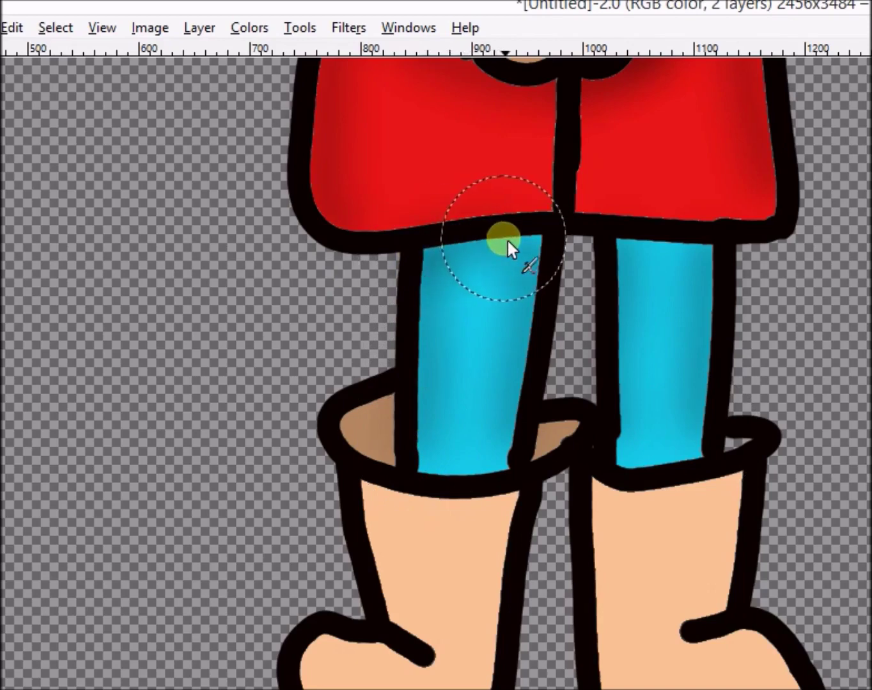
pyautogui.moveTo(625, 234)
pyautogui.mouseDown()
pyautogui.moveTo(690, 252)
pyautogui.moveTo(724, 244)
pyautogui.mouseUp()
# Step: Shade both boots' inner and outer edges and the left boot's sole
pyautogui.scroll(-5, 436, 372)
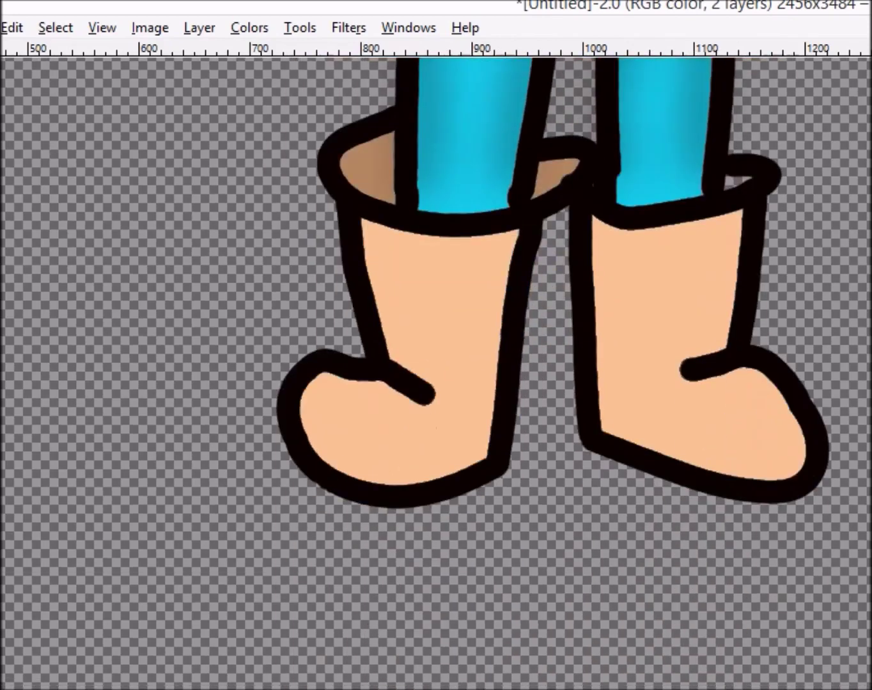
pyautogui.moveTo(608, 217)
pyautogui.mouseDown()
pyautogui.moveTo(599, 210)
pyautogui.moveTo(607, 402)
pyautogui.mouseUp()
pyautogui.moveTo(511, 213); pyautogui.dragTo(474, 441)
pyautogui.moveTo(739, 192); pyautogui.dragTo(726, 312)
pyautogui.moveTo(364, 225)
pyautogui.mouseDown()
pyautogui.moveTo(370, 207)
pyautogui.moveTo(383, 291)
pyautogui.moveTo(351, 335)
pyautogui.moveTo(313, 358)
pyautogui.moveTo(308, 399)
pyautogui.moveTo(339, 430)
pyautogui.moveTo(461, 425)
pyautogui.mouseUp()
pyautogui.moveTo(591, 401); pyautogui.dragTo(810, 427)
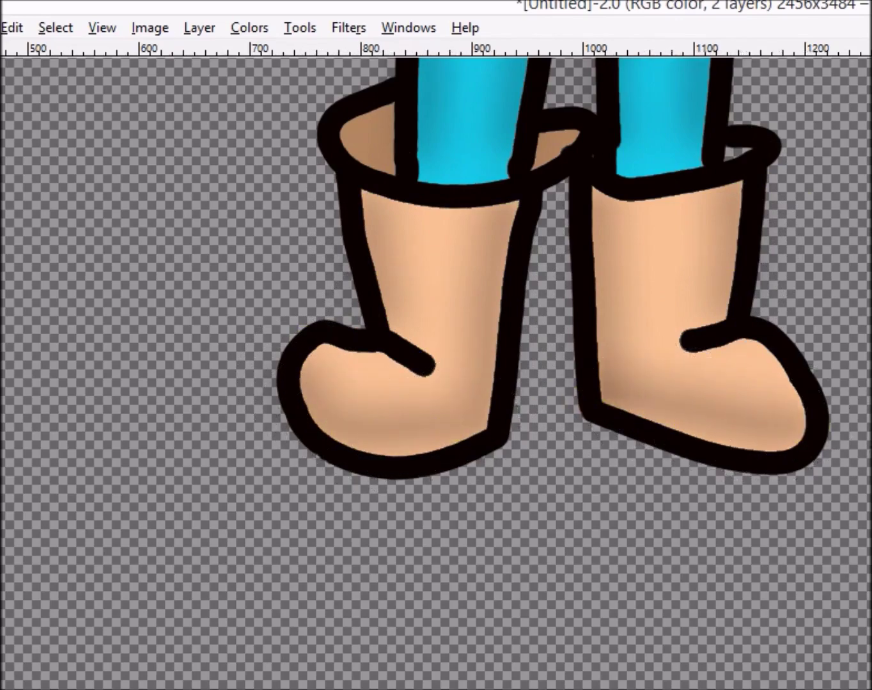
pyautogui.scroll(20, 704, 273)
pyautogui.scroll(-15, 703, 273)
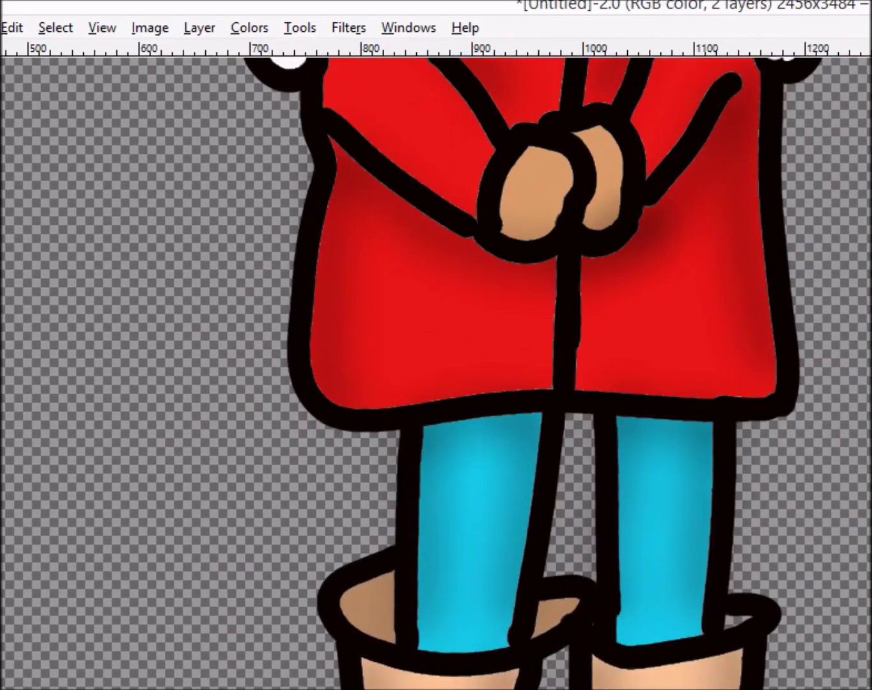
# Step: Restore the toolbox and set the foreground colour to near-white fdf8f9
pyautogui.hotkey('ctrl', 'b')
pyautogui.moveTo(402, 91); pyautogui.dragTo(94, 33)
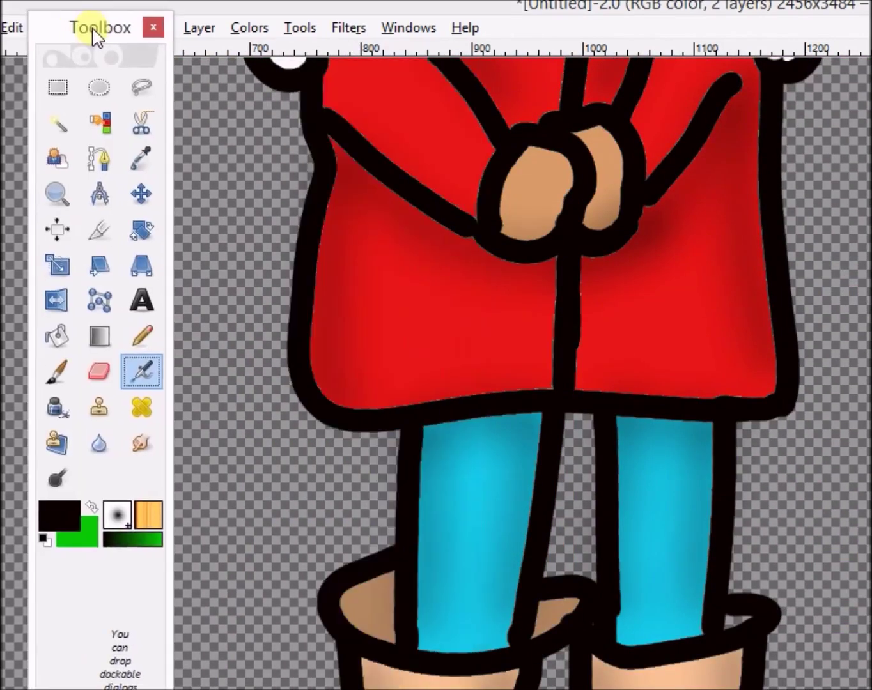
pyautogui.click(55, 514)
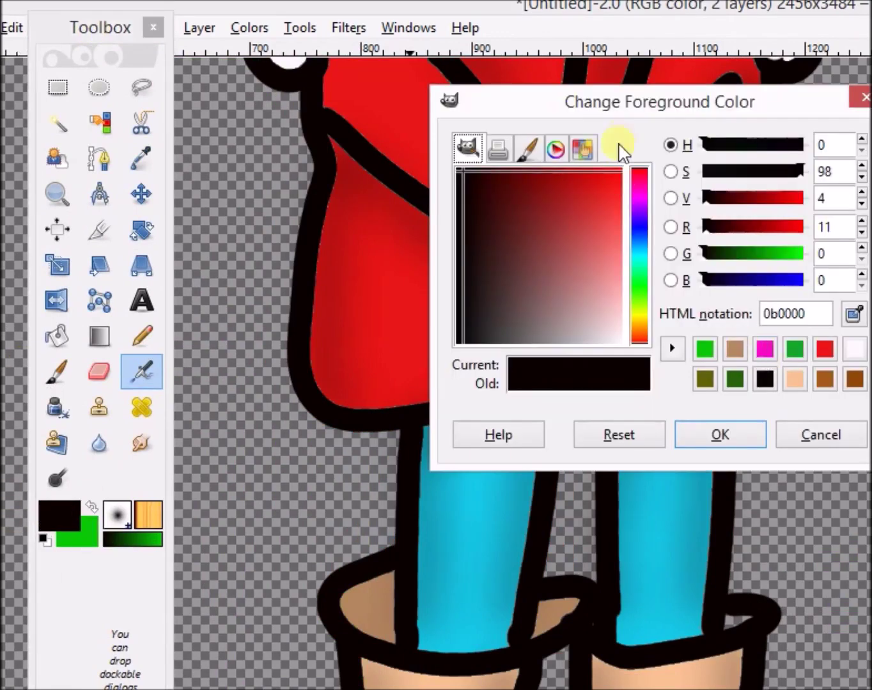
pyautogui.click(854, 353)
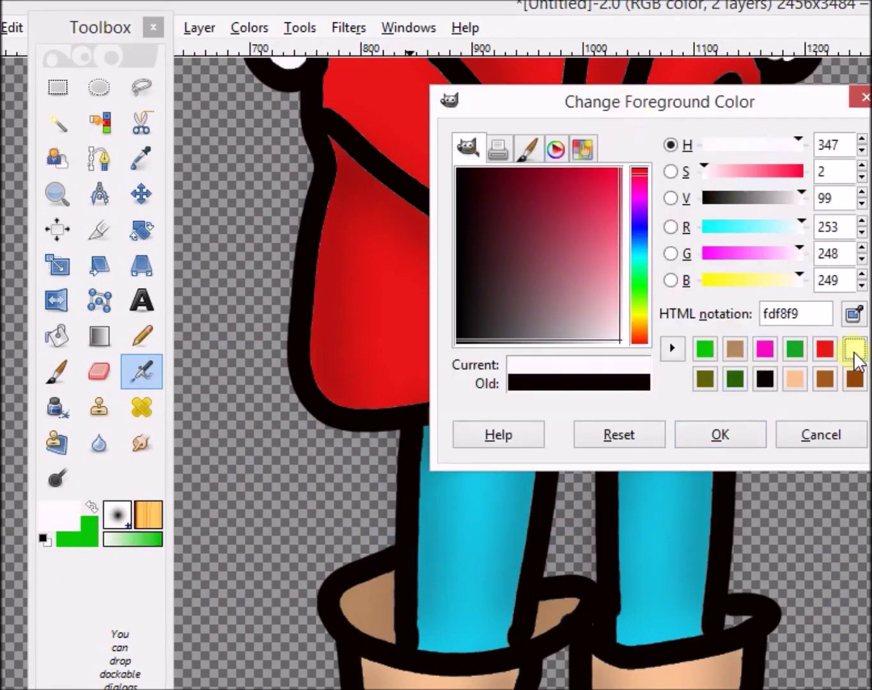
pyautogui.click(742, 439)
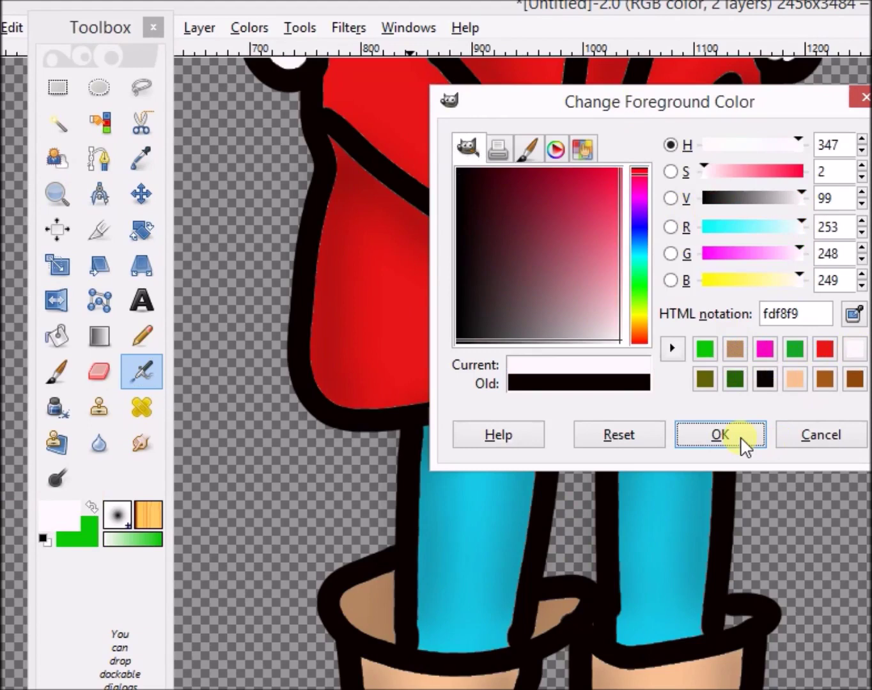
pyautogui.press('Return')
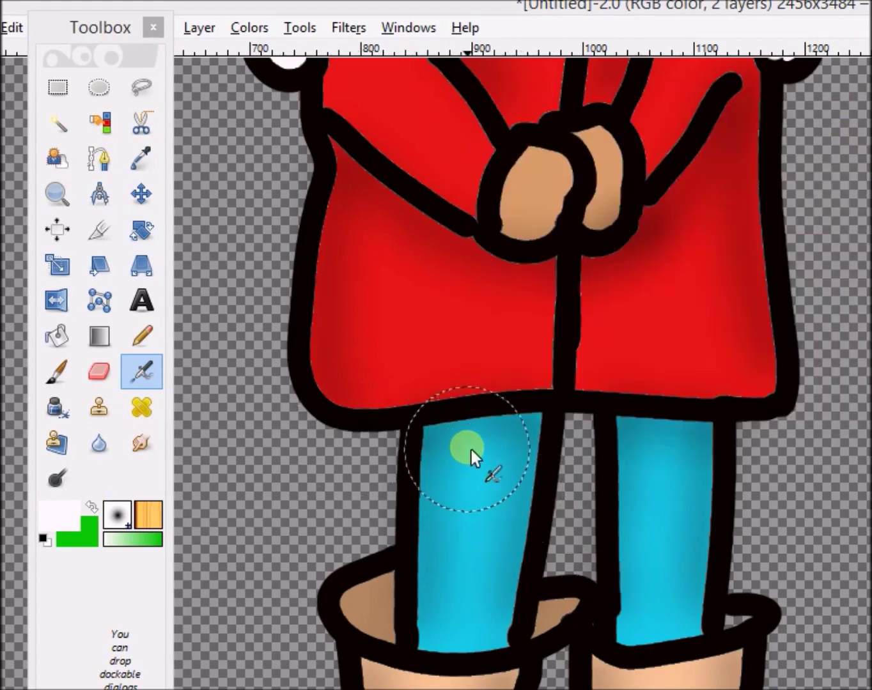
# Step: Airbrush white highlights down the left leg and across both leg tops, undoing the coat streak
pyautogui.moveTo(476, 446)
pyautogui.mouseDown()
pyautogui.moveTo(462, 626)
pyautogui.moveTo(477, 496)
pyautogui.moveTo(467, 420)
pyautogui.mouseUp()
pyautogui.moveTo(648, 464)
pyautogui.mouseDown()
pyautogui.moveTo(673, 446)
pyautogui.moveTo(670, 615)
pyautogui.moveTo(670, 446)
pyautogui.mouseUp()
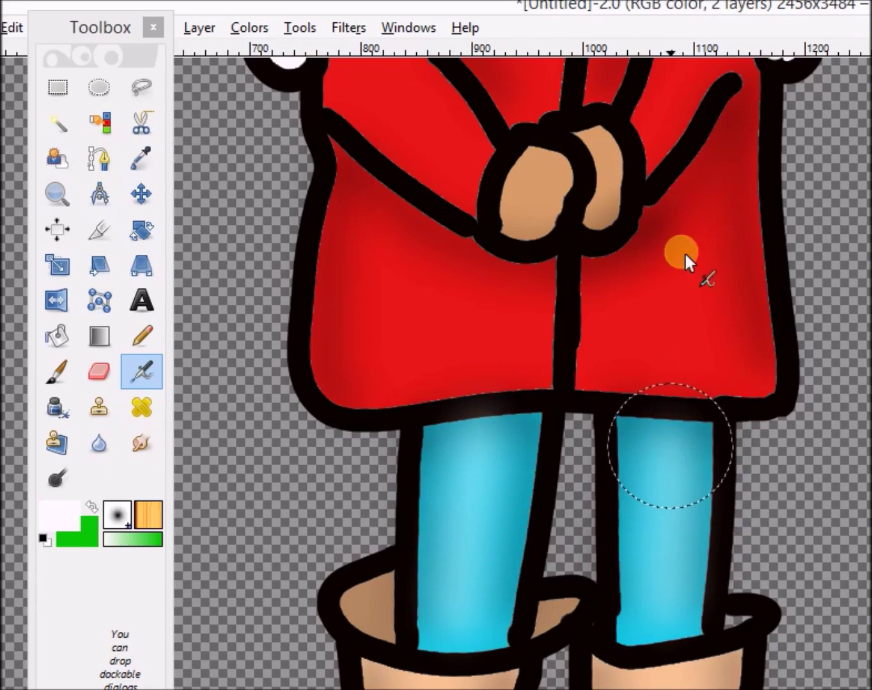
pyautogui.moveTo(697, 184); pyautogui.dragTo(691, 346)
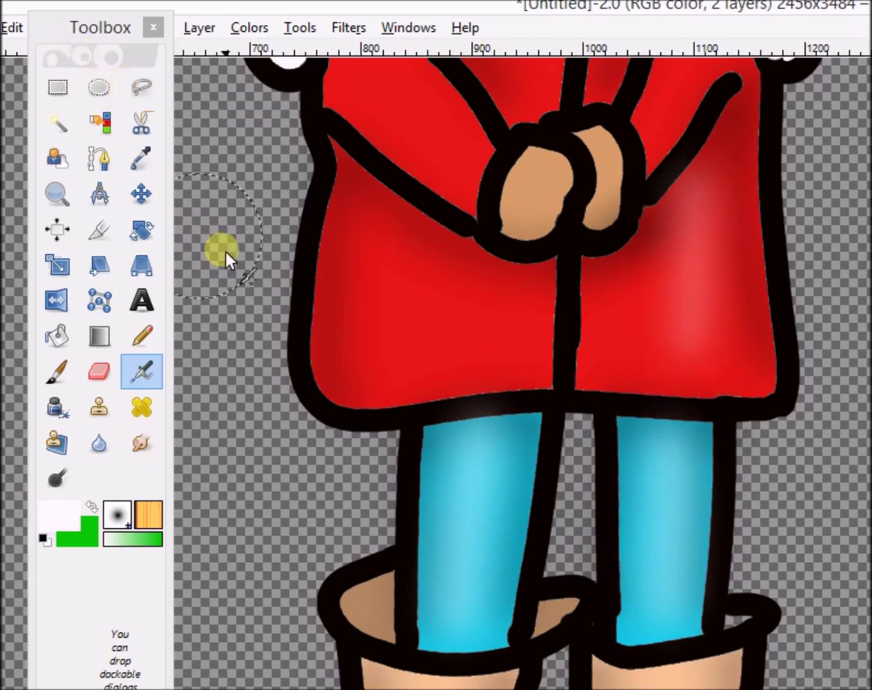
pyautogui.moveTo(108, 27); pyautogui.dragTo(74, 147)
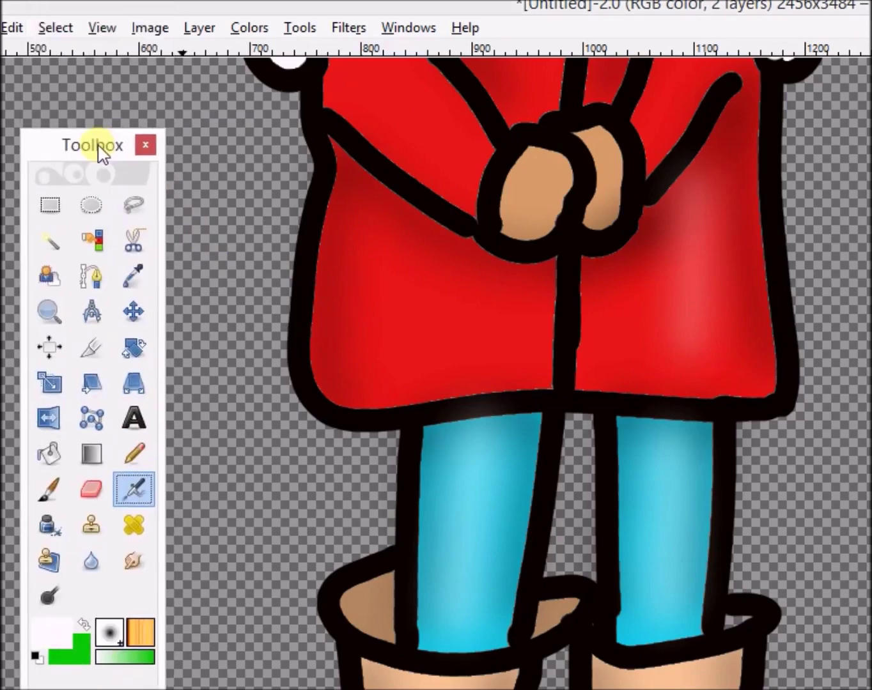
pyautogui.click(16, 29)
pyautogui.click(16, 53)
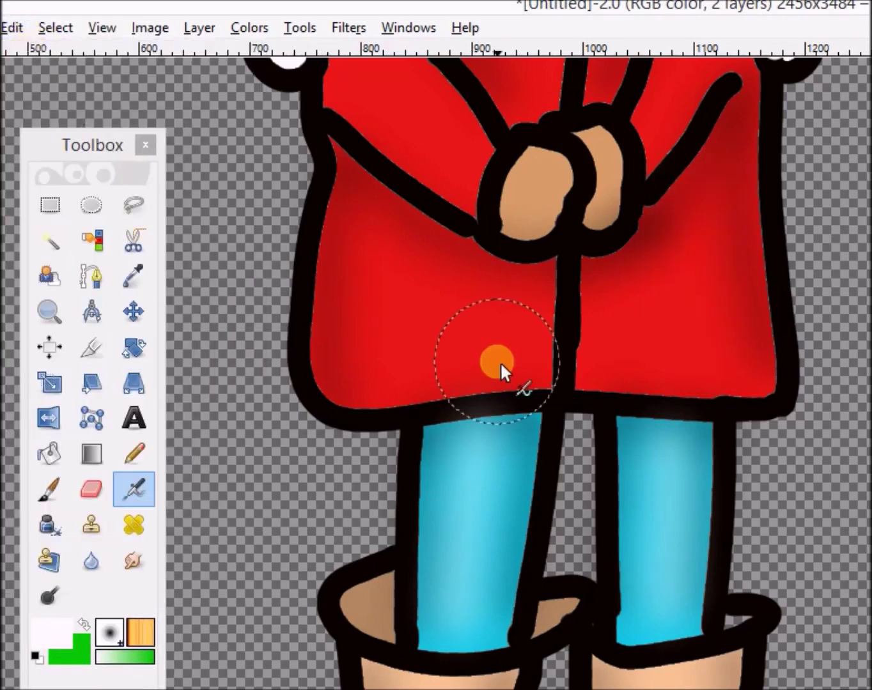
# Step: Set the airbrush opacity to 43.3 and the brush size to 206.47
pyautogui.click(130, 490)
pyautogui.doubleClick(129, 490)
pyautogui.click(135, 458)
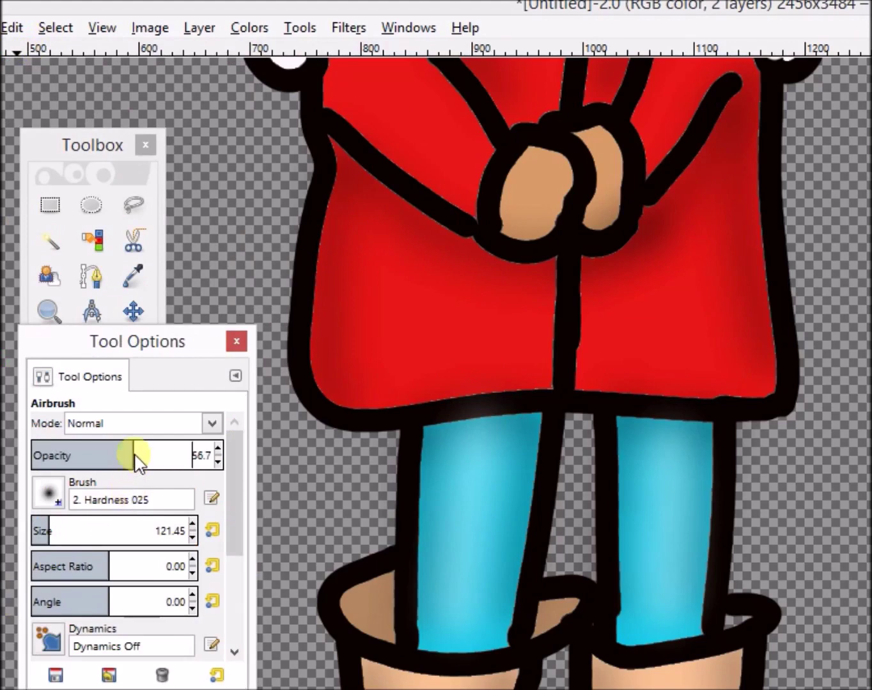
pyautogui.moveTo(136, 460); pyautogui.dragTo(112, 454)
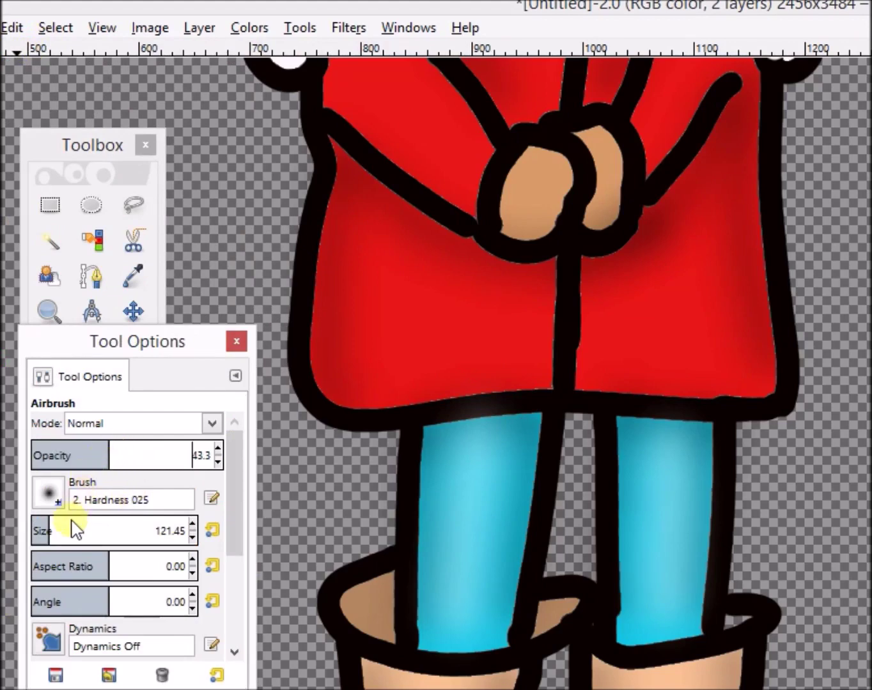
pyautogui.moveTo(60, 537)
pyautogui.mouseDown()
pyautogui.moveTo(80, 537)
pyautogui.moveTo(64, 534)
pyautogui.mouseUp()
pyautogui.click(234, 341)
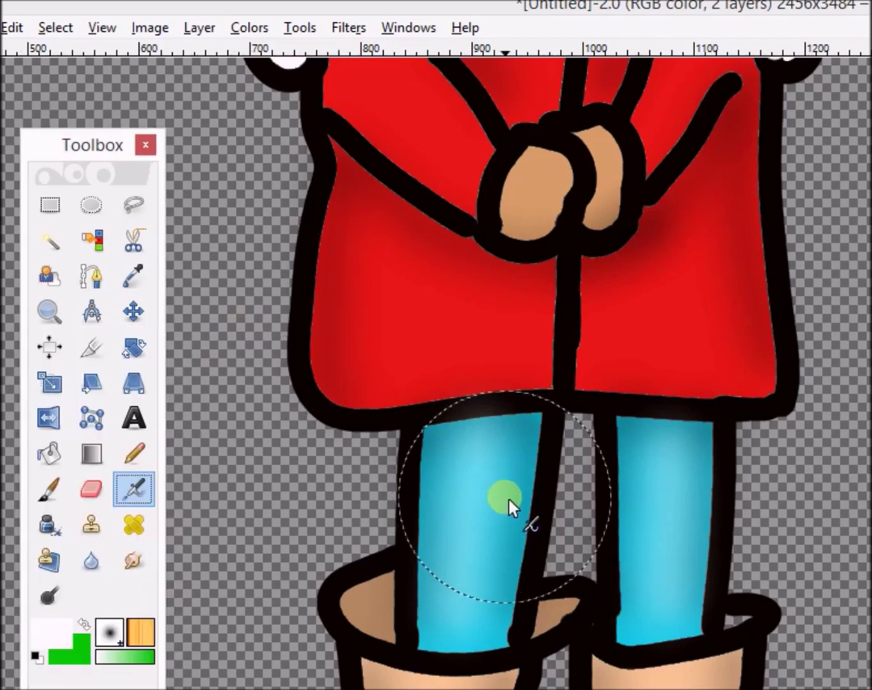
# Step: Lighten the lower left and lower right of the red coat with soft highlights
pyautogui.moveTo(427, 276); pyautogui.dragTo(423, 379)
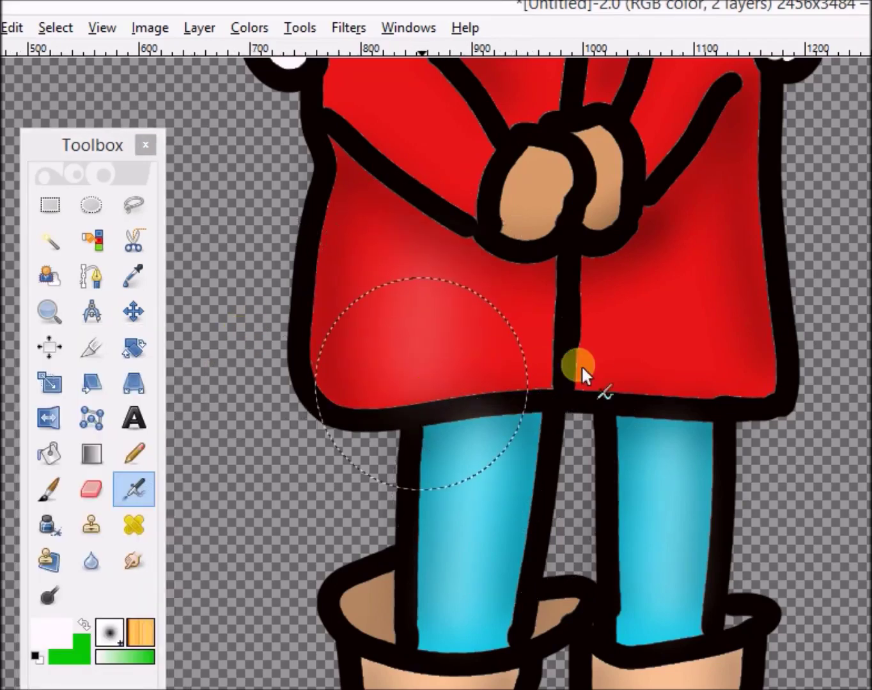
pyautogui.moveTo(678, 275)
pyautogui.mouseDown()
pyautogui.moveTo(680, 326)
pyautogui.moveTo(674, 318)
pyautogui.mouseUp()
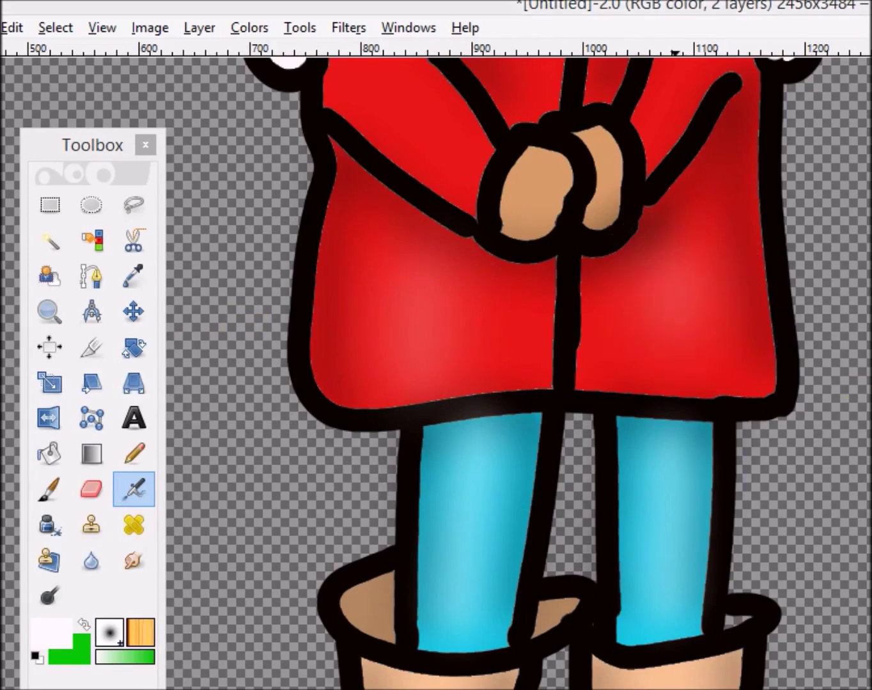
pyautogui.scroll(10, 470, 370)
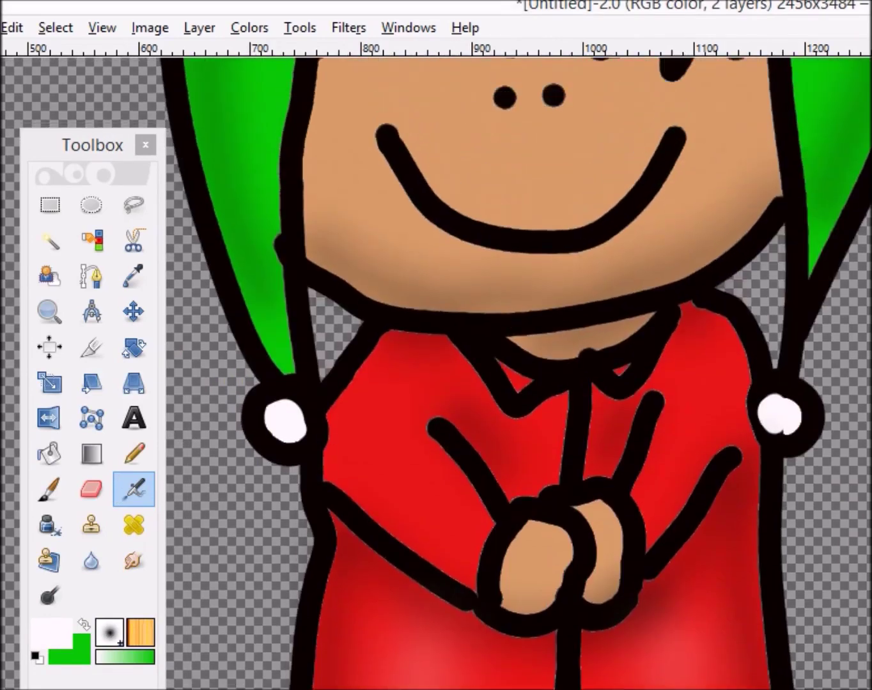
# Step: Airbrush highlights on the coat's left sleeve, the top of the hood, and around the nose and mouth
pyautogui.moveTo(403, 479)
pyautogui.mouseDown()
pyautogui.moveTo(384, 455)
pyautogui.moveTo(420, 504)
pyautogui.moveTo(660, 427)
pyautogui.moveTo(705, 402)
pyautogui.moveTo(671, 452)
pyautogui.mouseUp()
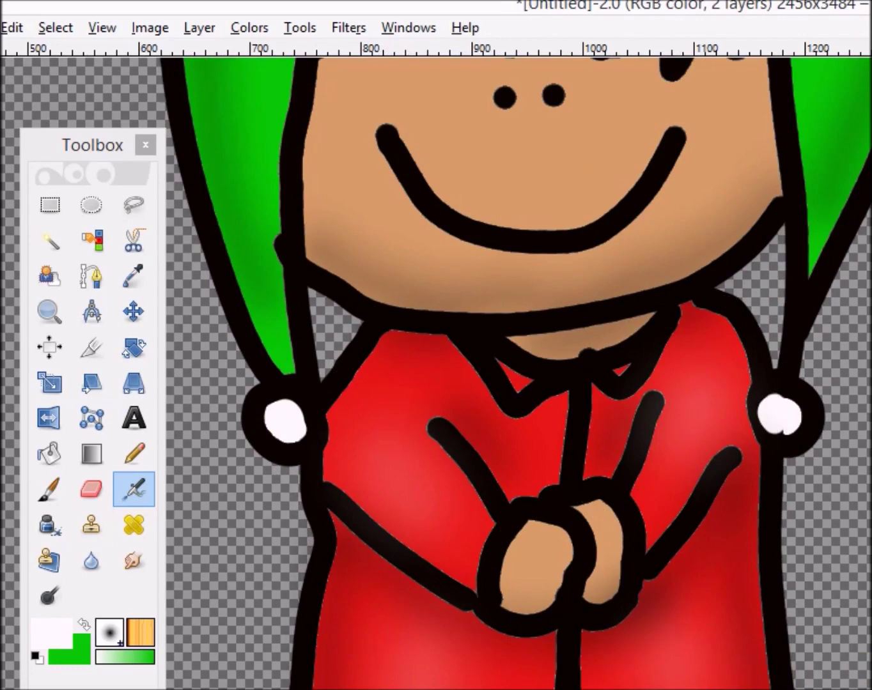
pyautogui.scroll(5, 703, 270)
pyautogui.moveTo(260, 189)
pyautogui.mouseDown()
pyautogui.moveTo(449, 212)
pyautogui.moveTo(721, 168)
pyautogui.moveTo(795, 109)
pyautogui.moveTo(655, 149)
pyautogui.moveTo(286, 178)
pyautogui.moveTo(383, 235)
pyautogui.moveTo(609, 230)
pyautogui.moveTo(824, 109)
pyautogui.moveTo(869, 102)
pyautogui.mouseUp()
pyautogui.scroll(-10, 521, 323)
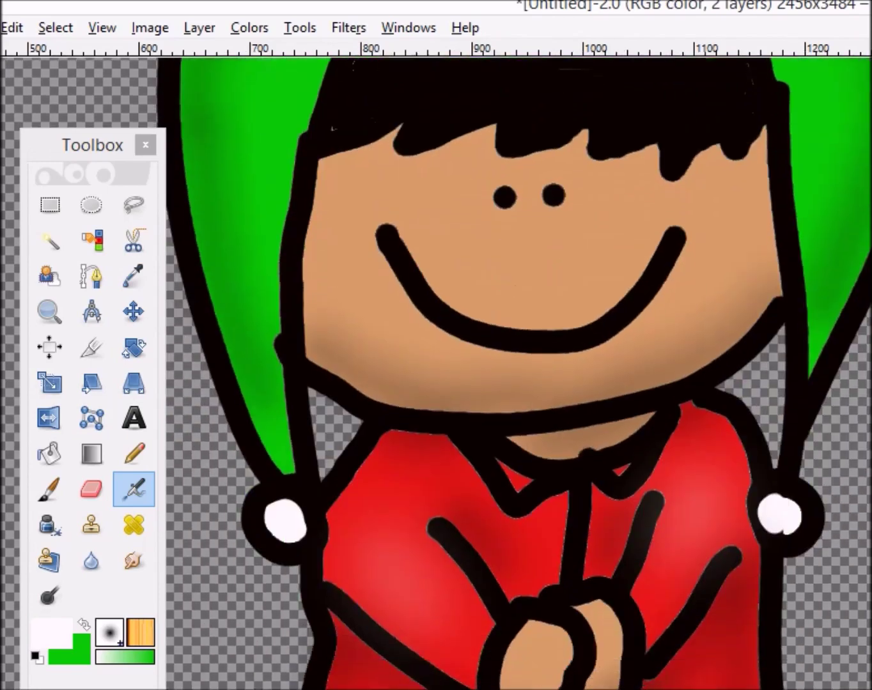
pyautogui.scroll(5, 522, 324)
pyautogui.moveTo(521, 324)
pyautogui.mouseDown()
pyautogui.moveTo(485, 306)
pyautogui.moveTo(535, 272)
pyautogui.moveTo(530, 372)
pyautogui.moveTo(734, 325)
pyautogui.moveTo(726, 299)
pyautogui.moveTo(307, 307)
pyautogui.moveTo(297, 290)
pyautogui.mouseUp()
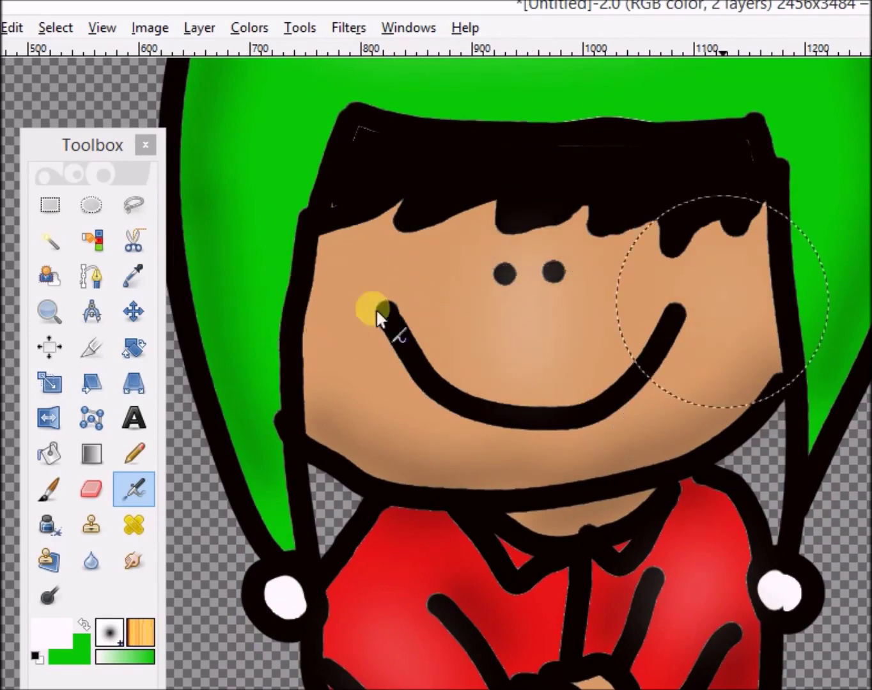
pyautogui.scroll(-18, 834, 441)
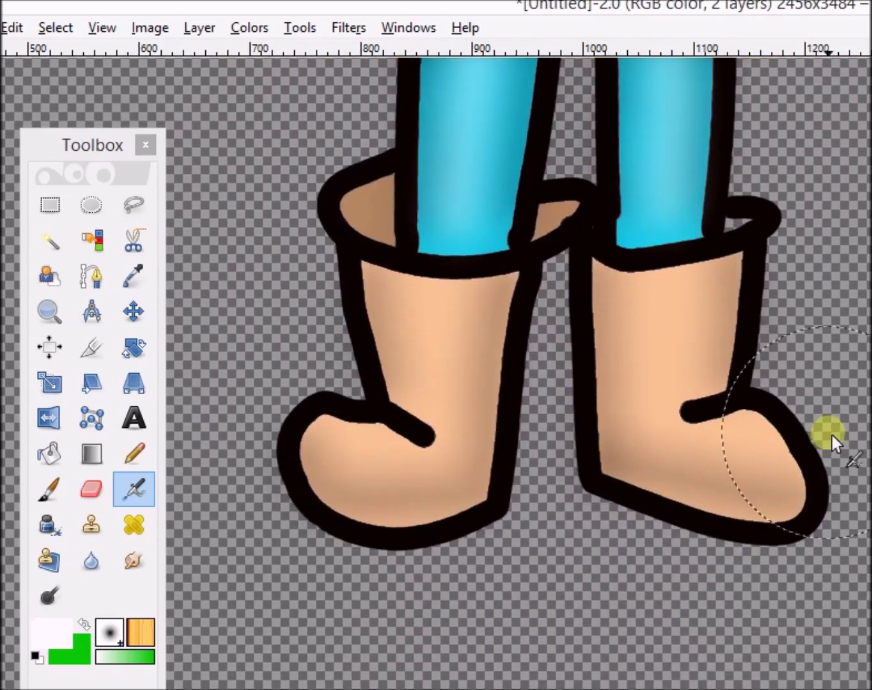
# Step: Lighten the left boot's shaft, then move the Toolbox aside to reach the zoom levels
pyautogui.moveTo(834, 441)
pyautogui.mouseDown()
pyautogui.moveTo(432, 311)
pyautogui.moveTo(434, 389)
pyautogui.moveTo(530, 368)
pyautogui.moveTo(681, 306)
pyautogui.moveTo(672, 374)
pyautogui.moveTo(434, 335)
pyautogui.moveTo(424, 307)
pyautogui.moveTo(429, 386)
pyautogui.moveTo(710, 315)
pyautogui.moveTo(682, 297)
pyautogui.moveTo(668, 321)
pyautogui.moveTo(671, 360)
pyautogui.moveTo(741, 480)
pyautogui.moveTo(744, 441)
pyautogui.moveTo(777, 451)
pyautogui.moveTo(338, 450)
pyautogui.moveTo(364, 446)
pyautogui.moveTo(335, 447)
pyautogui.moveTo(341, 443)
pyautogui.mouseUp()
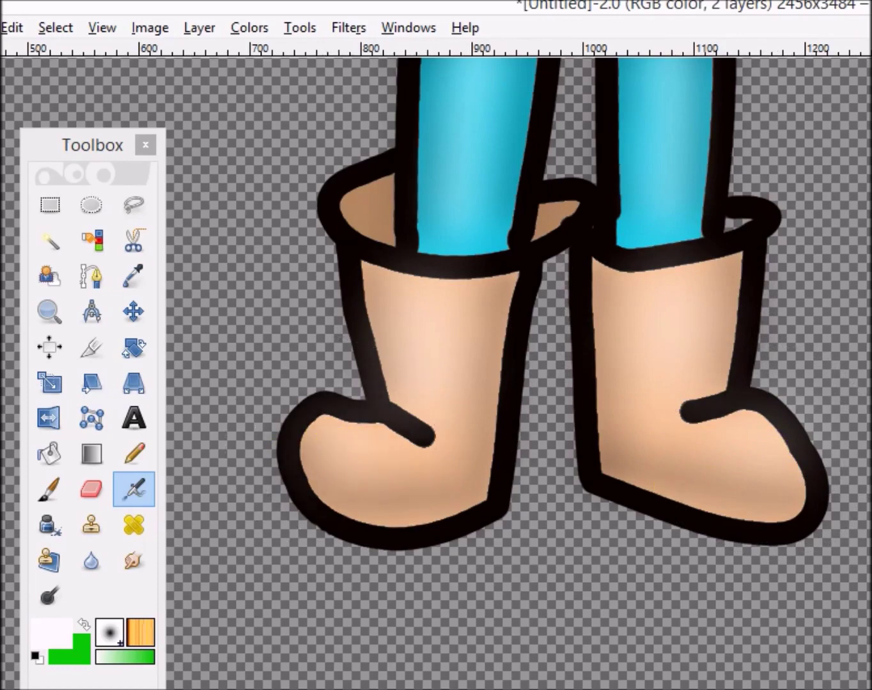
pyautogui.scroll(20, 703, 450)
pyautogui.scroll(-15, 704, 450)
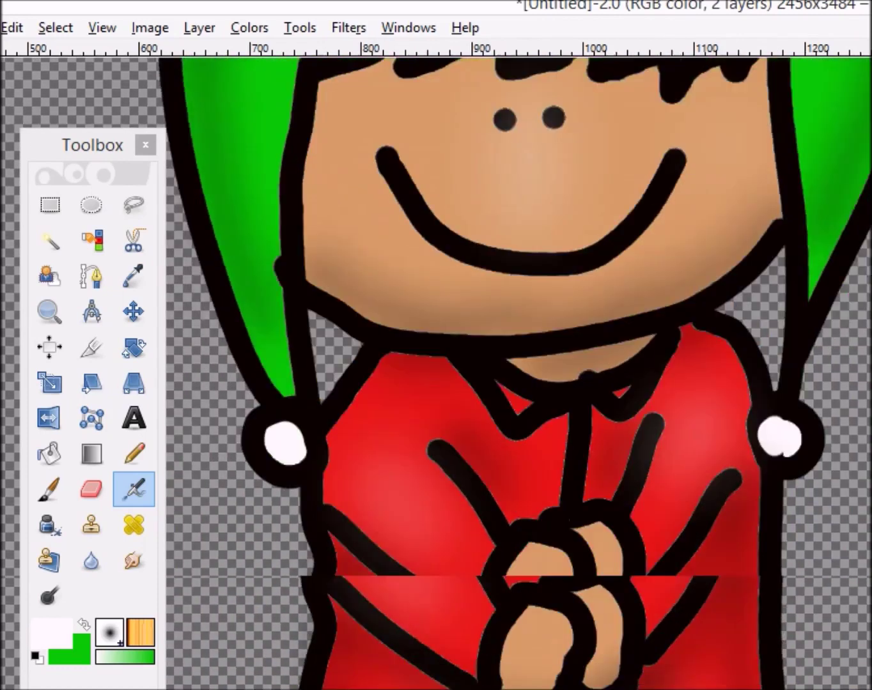
pyautogui.scroll(-8, 704, 109)
pyautogui.scroll(16, 704, 110)
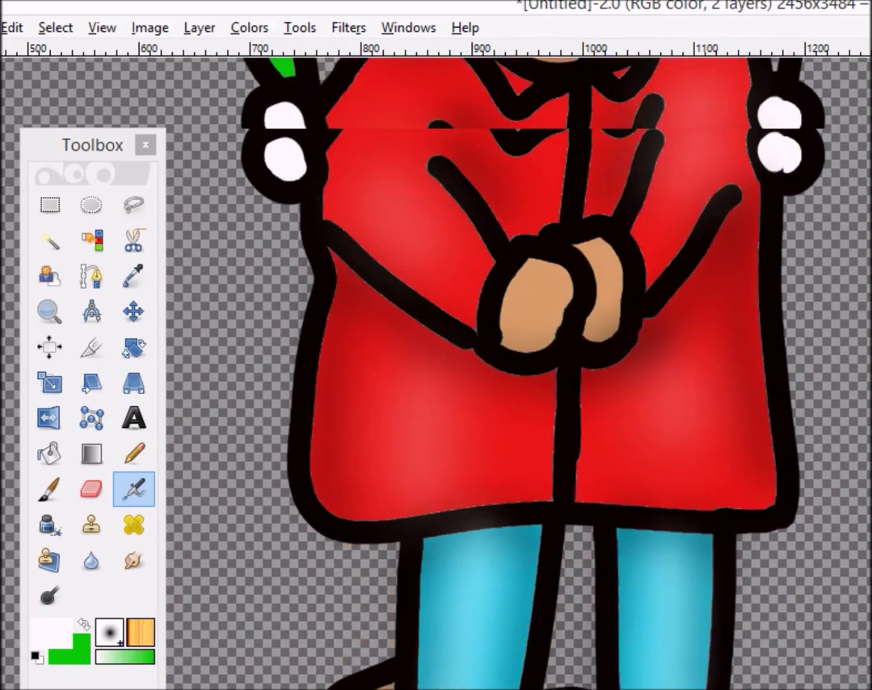
pyautogui.scroll(-9, 704, 109)
pyautogui.scroll(1, 704, 109)
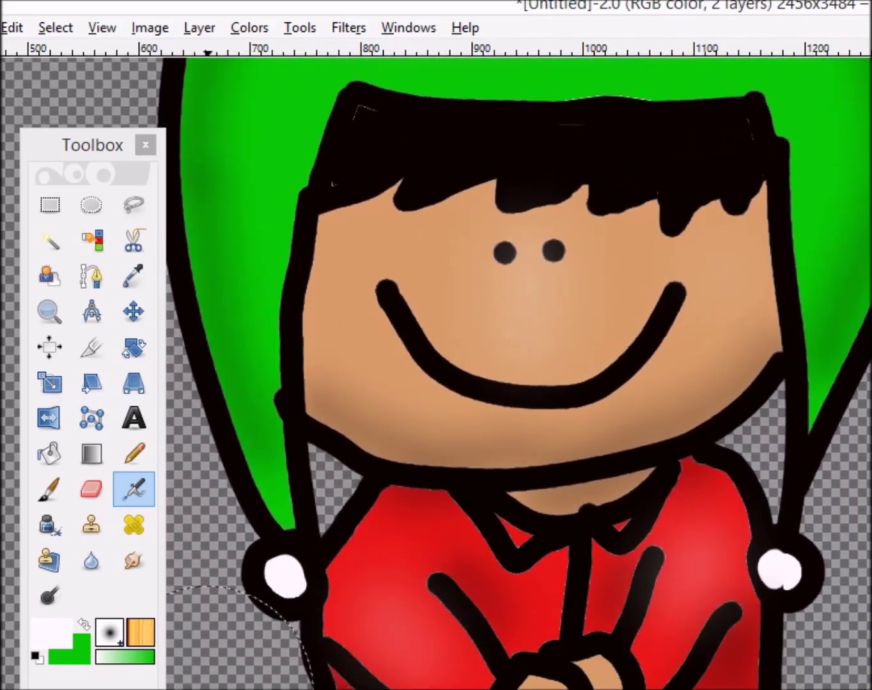
pyautogui.moveTo(72, 145)
pyautogui.mouseDown()
pyautogui.moveTo(871, 152)
pyautogui.moveTo(871, 191)
pyautogui.mouseUp()
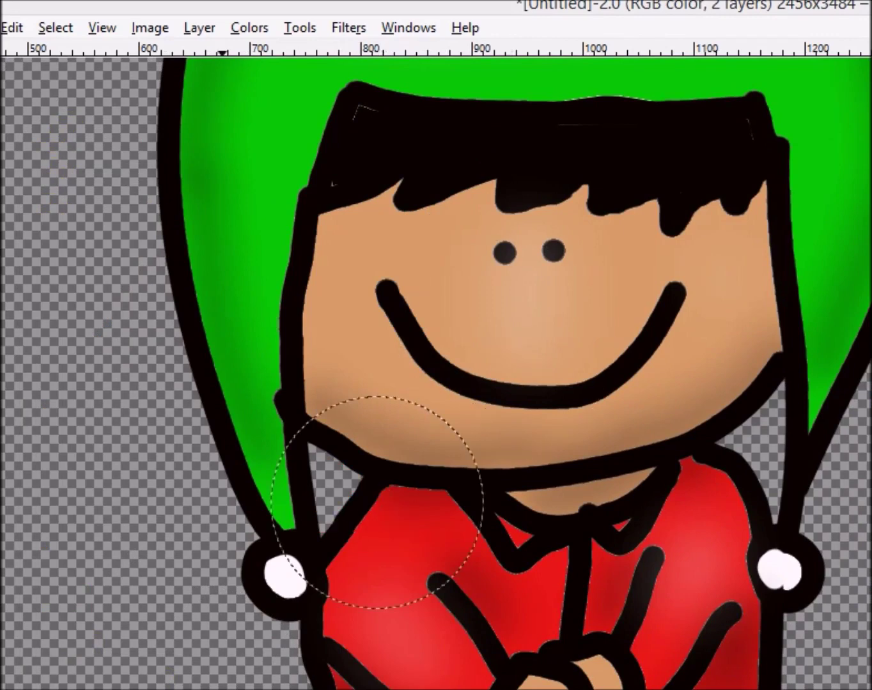
pyautogui.click(128, 688)
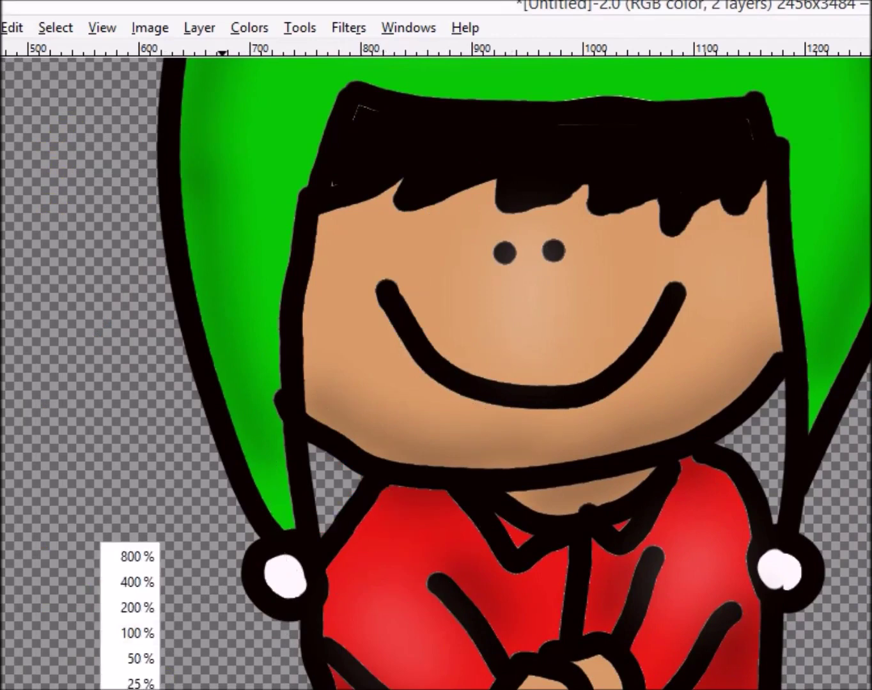
# Step: Zoom out to view the whole girl, zoom back in, and shift the GIMP window left
pyautogui.click(141, 683)
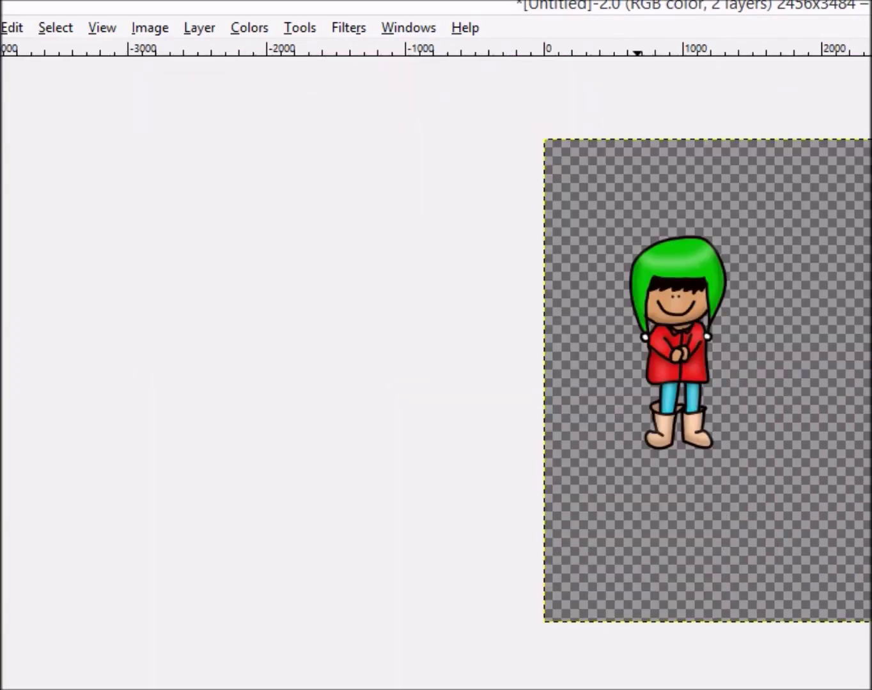
pyautogui.click(128, 689)
pyautogui.click(146, 674)
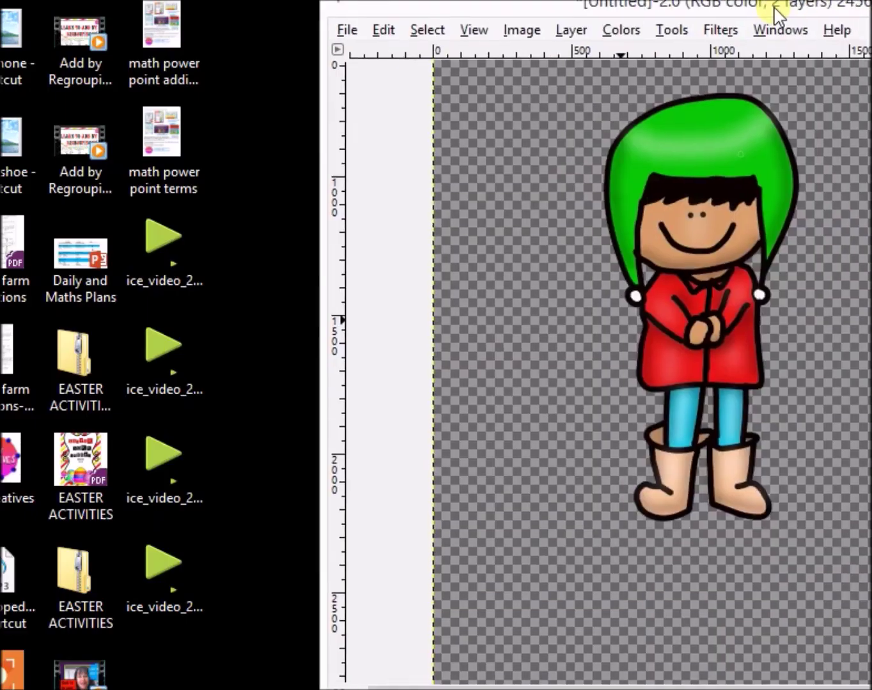
pyautogui.moveTo(774, 10); pyautogui.dragTo(467, 19)
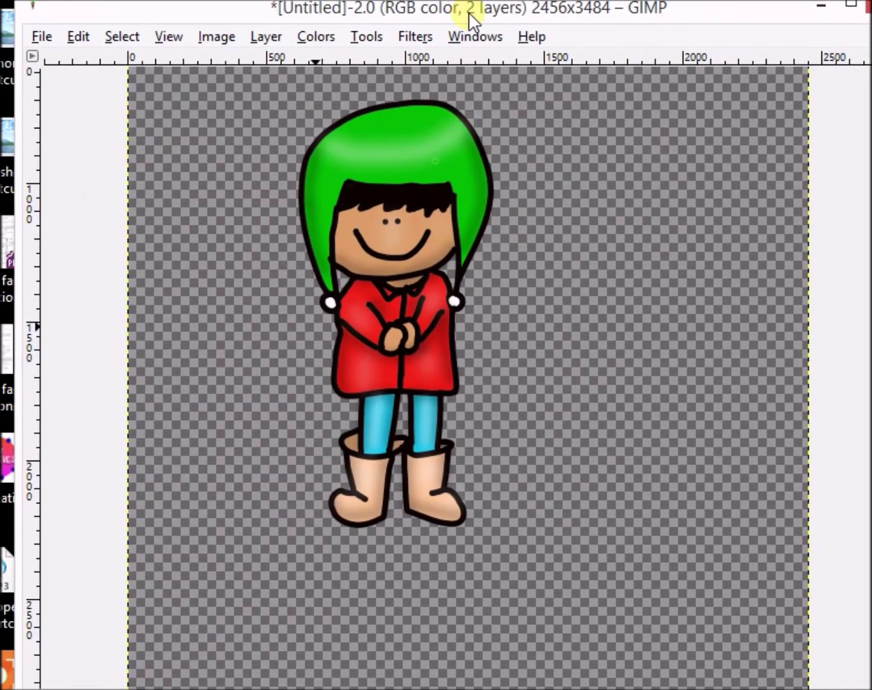